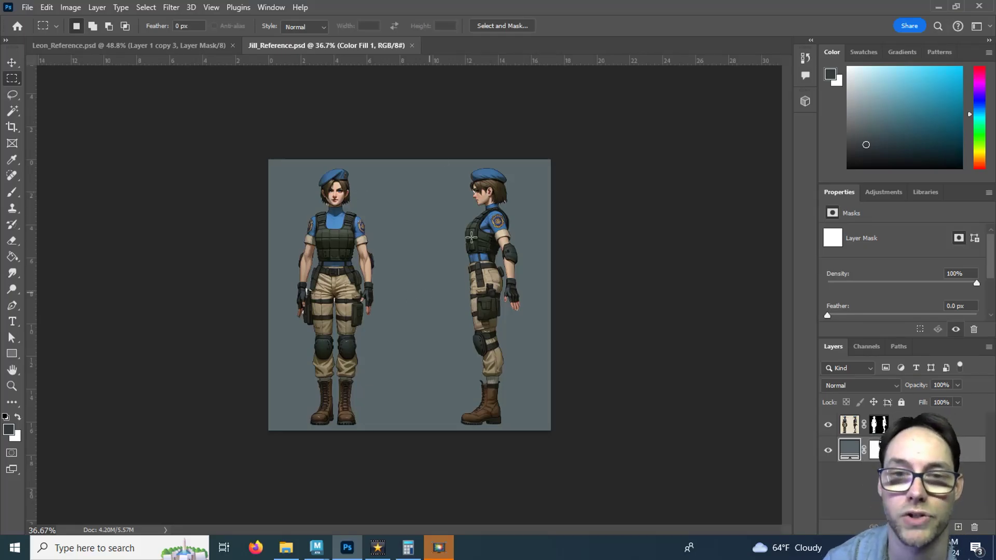
Step: In Photoshop, reset the colours to default black and white, then return to Jill_Reference
{"action": "left_click", "coordinate": [155, 45]}
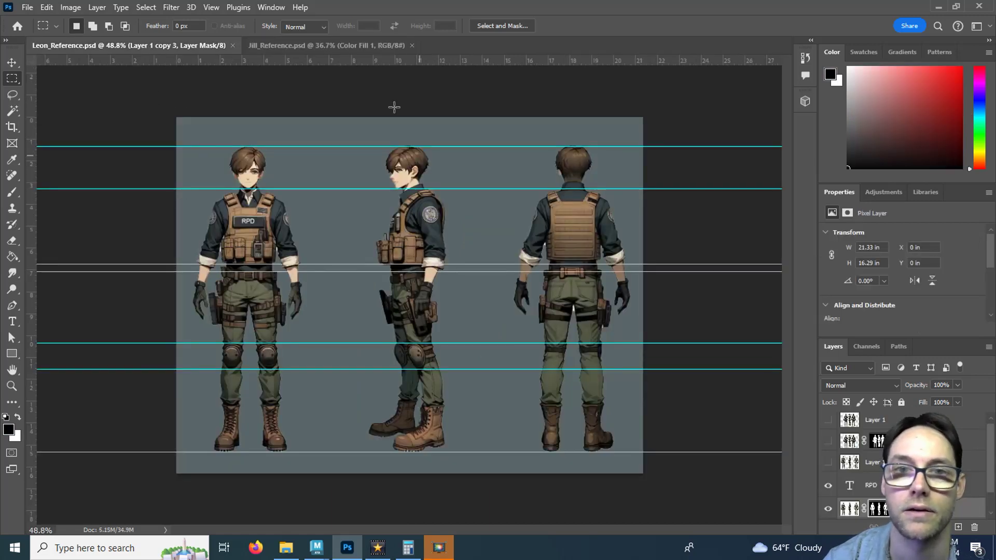
{"action": "left_click", "coordinate": [305, 46]}
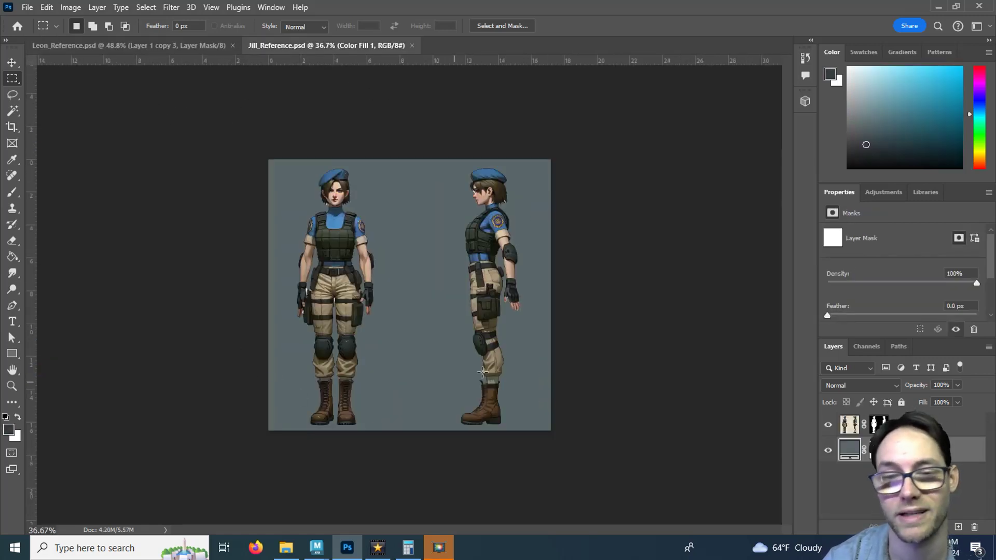
{"action": "left_click", "coordinate": [138, 45]}
{"action": "key", "text": "d"}
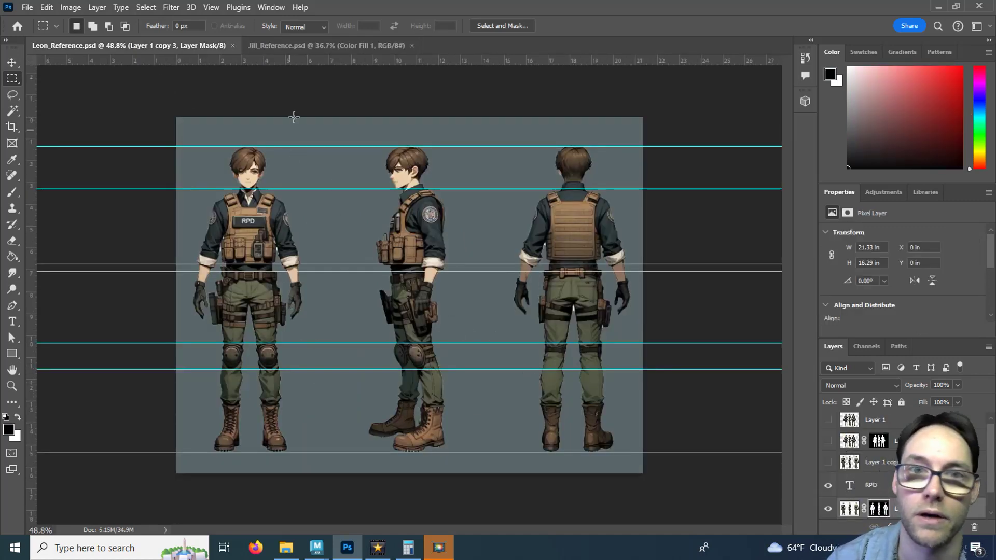
{"action": "left_click", "coordinate": [274, 45]}
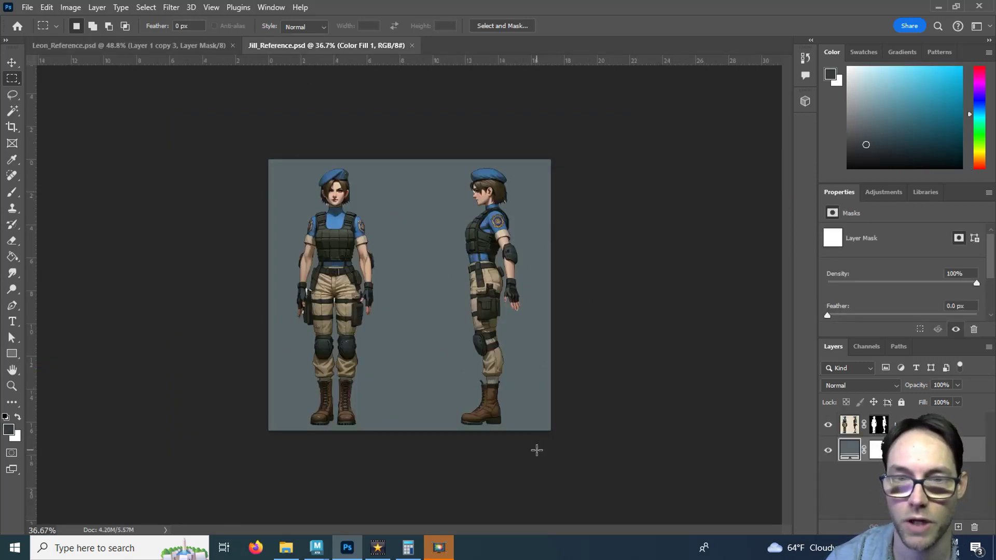
Step: In Maya, create a polygon plane and frame the view on it
{"action": "mouse_move", "coordinate": [317, 547]}
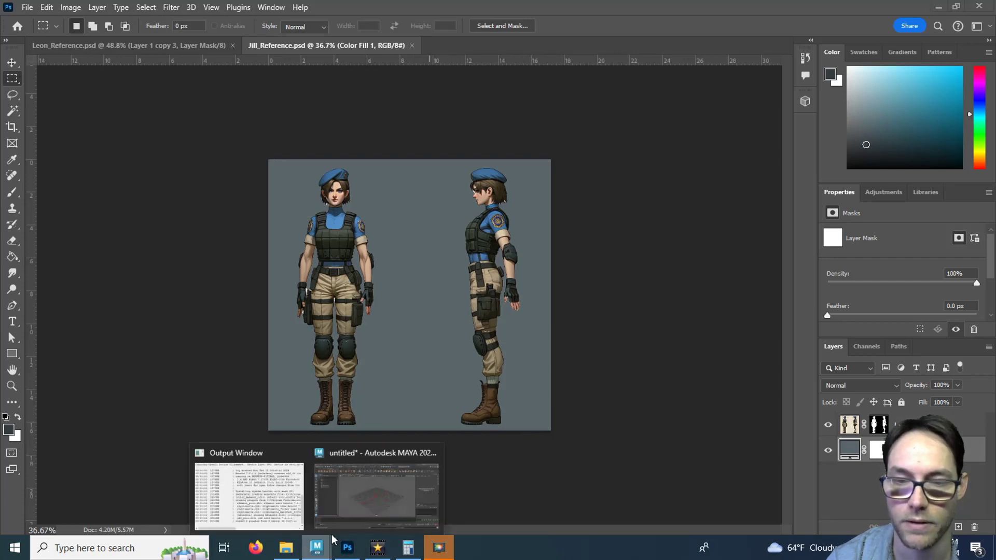
{"action": "left_click", "coordinate": [363, 487]}
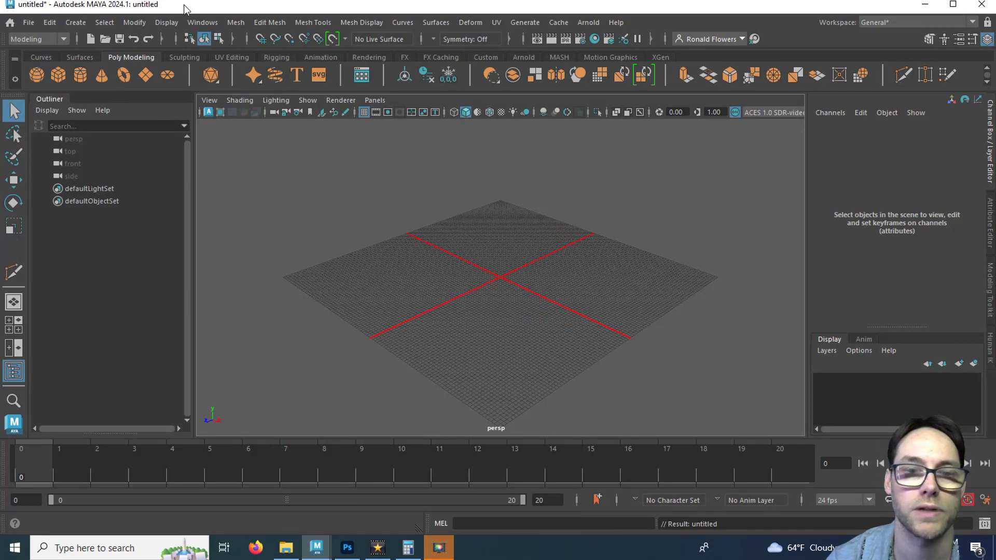
{"action": "left_click", "coordinate": [147, 77]}
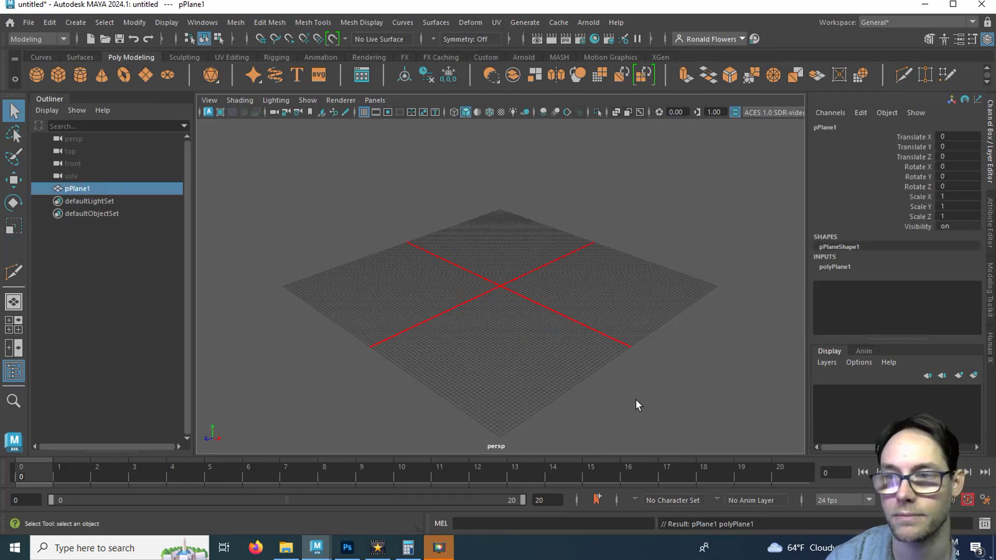
{"action": "key", "text": "f"}
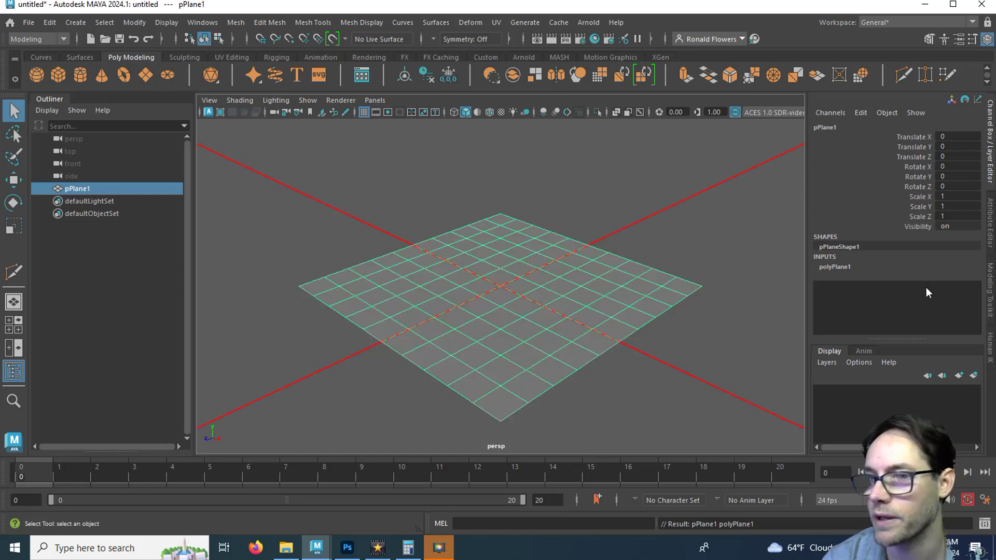
Step: Set both of polyPlane1's subdivision counts to 1 so the plane is a single face
{"action": "left_click", "coordinate": [831, 266]}
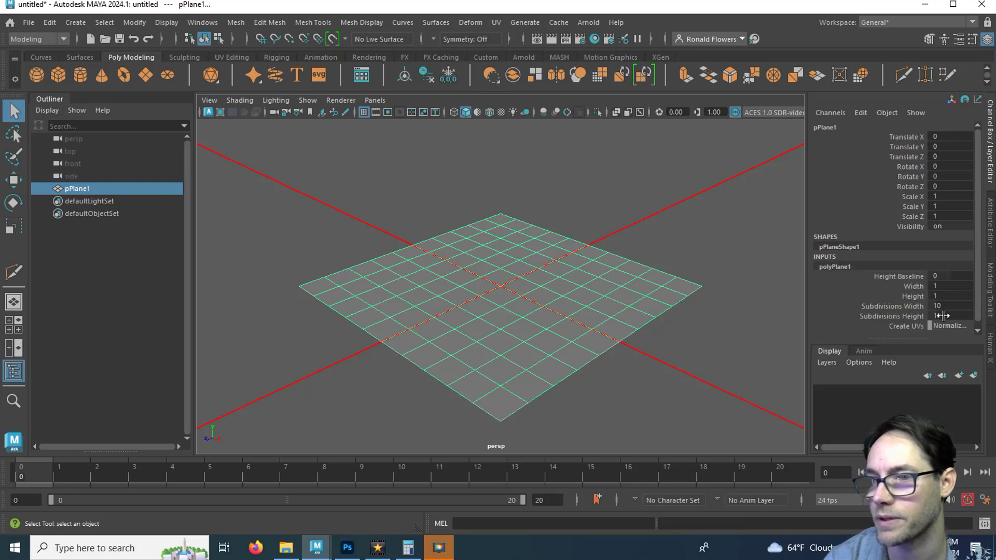
{"action": "left_click_drag", "start_coordinate": [942, 306], "coordinate": [945, 315]}
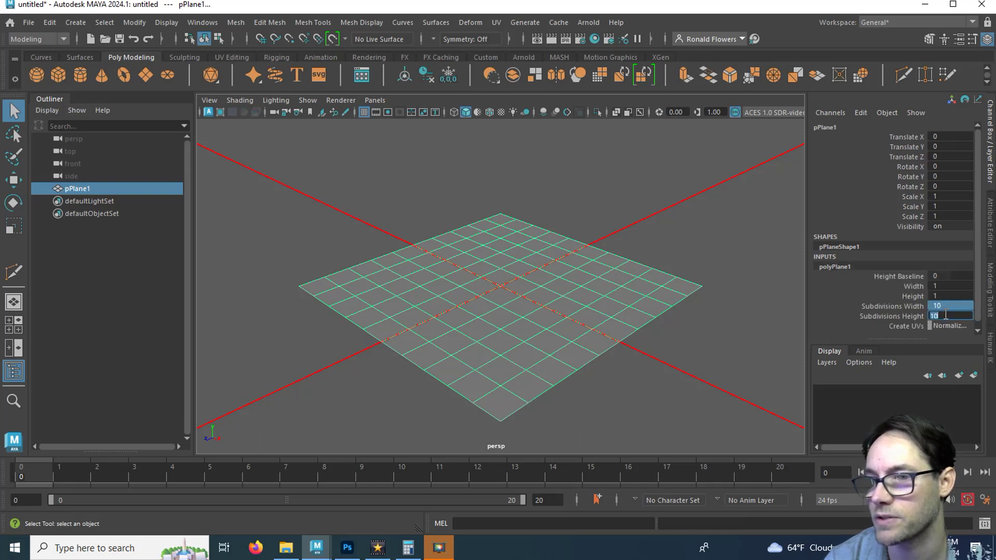
{"action": "type", "text": "1"}
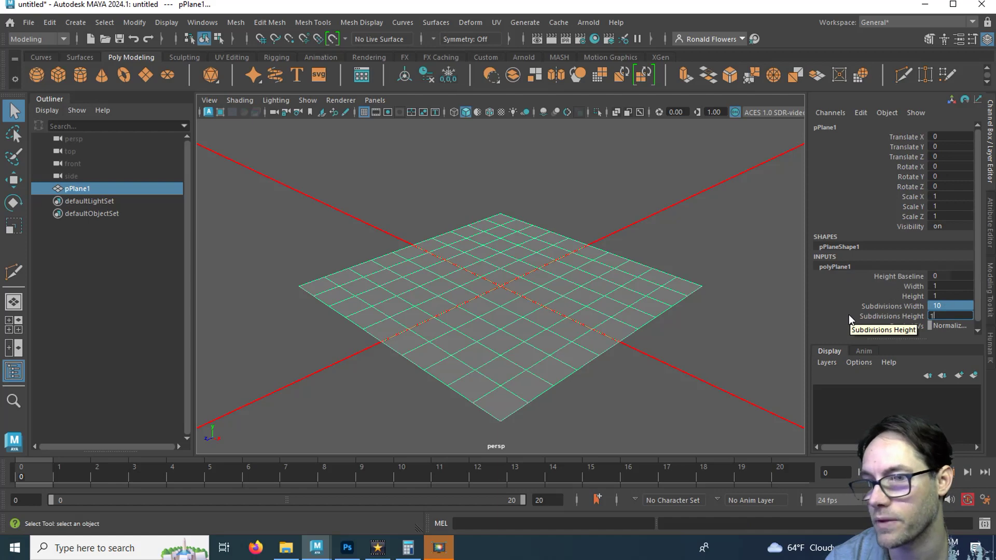
{"action": "key", "text": "Return"}
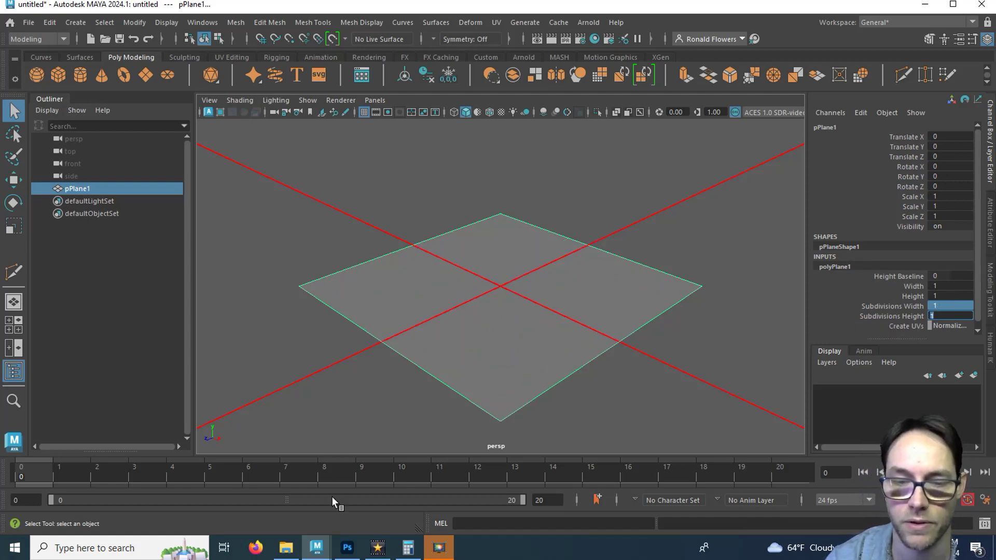
{"action": "left_click", "coordinate": [347, 548]}
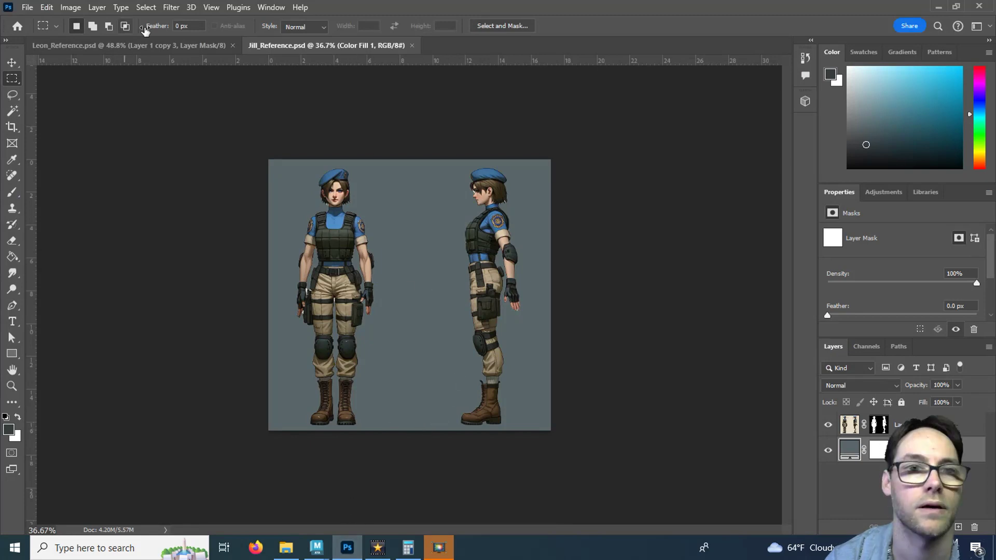
Step: Display Jill_Reference's image size in centimeters: 43.64 wide by 41.91 high
{"action": "left_click", "coordinate": [71, 8]}
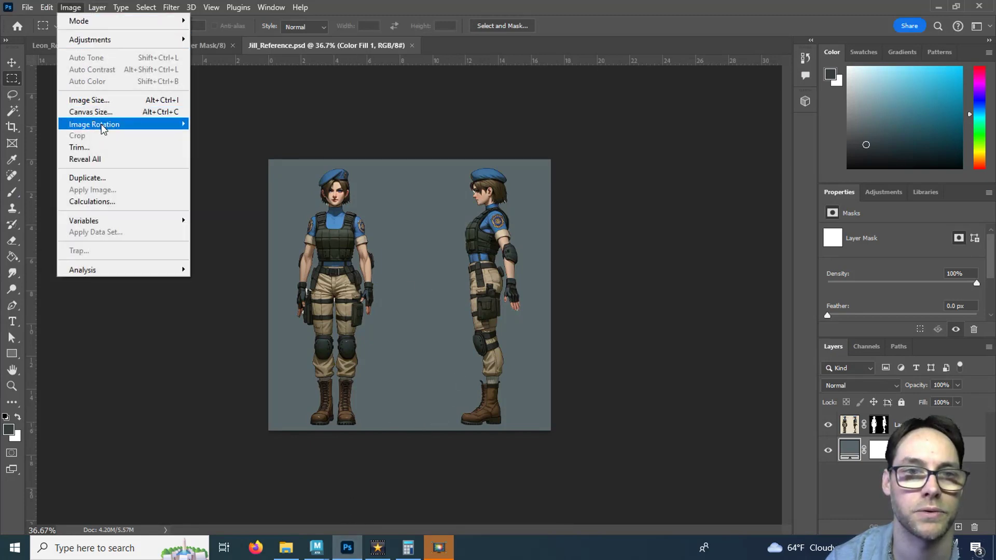
{"action": "mouse_move", "coordinate": [104, 129]}
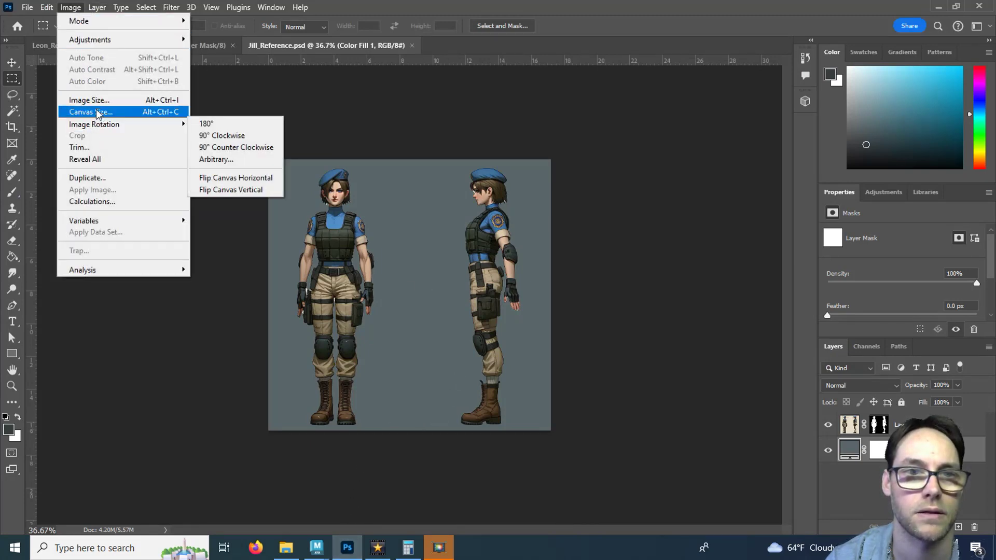
{"action": "left_click", "coordinate": [98, 100]}
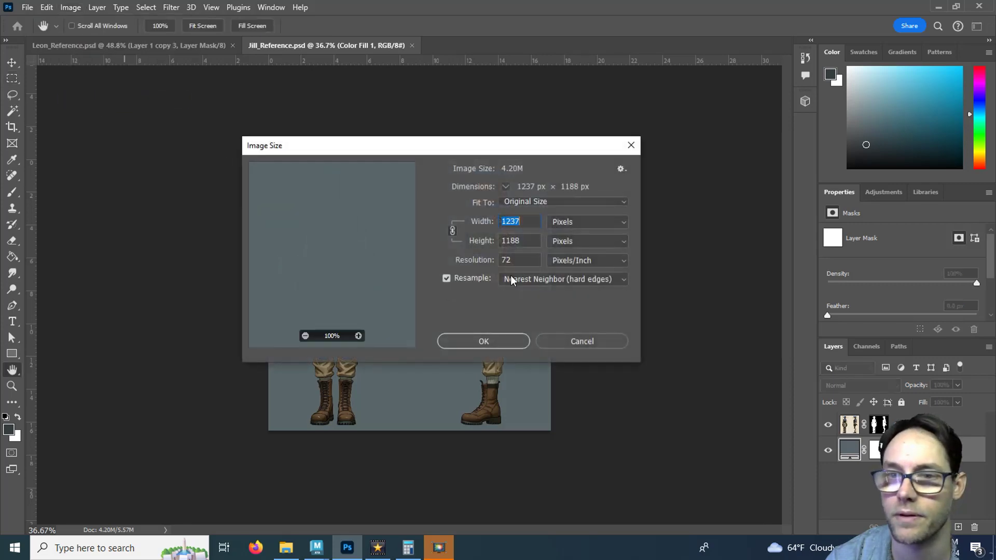
{"action": "left_click", "coordinate": [596, 223]}
{"action": "left_click", "coordinate": [588, 267]}
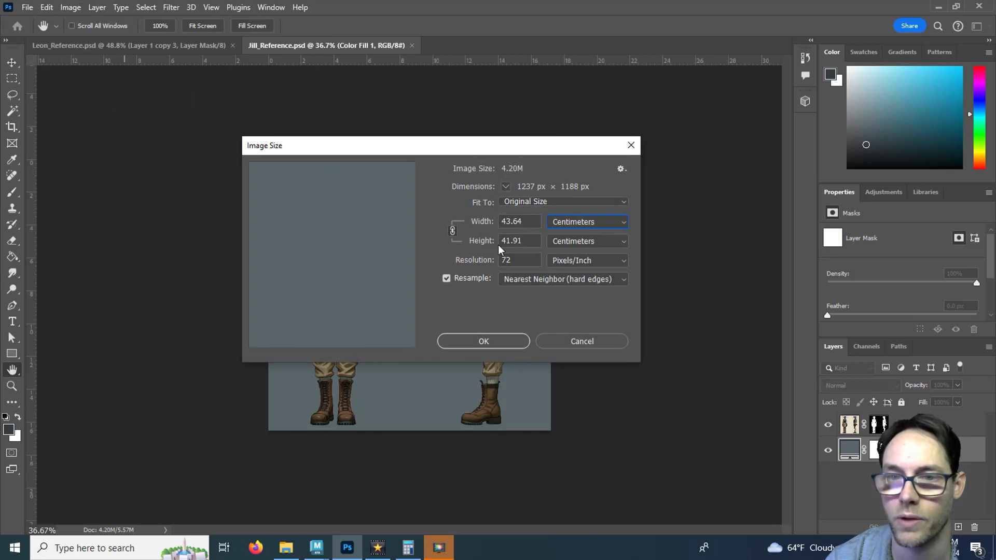
{"action": "key", "text": "alt+Tab"}
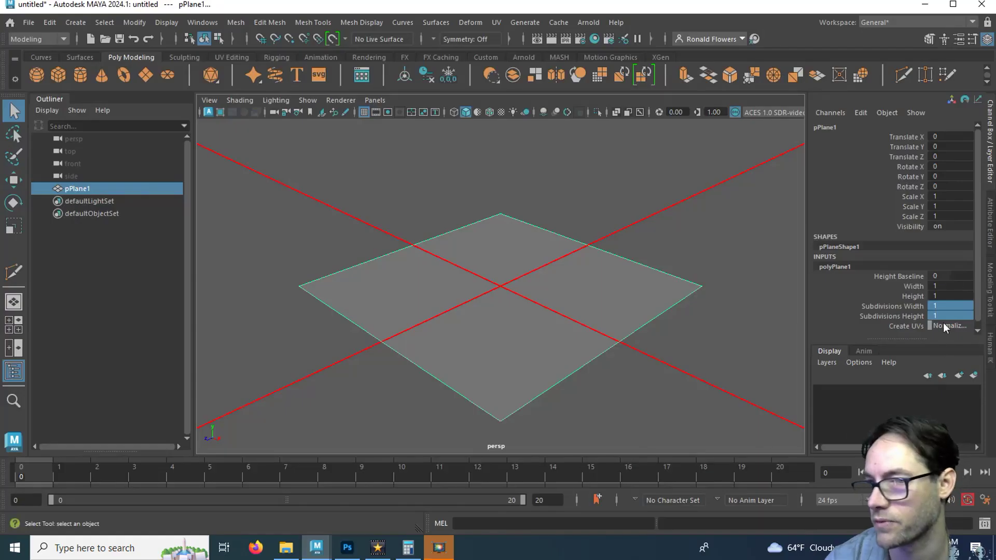
Step: Set polyPlane1's Width to 43.64 and Height to 41.91
{"action": "double_click", "coordinate": [954, 286]}
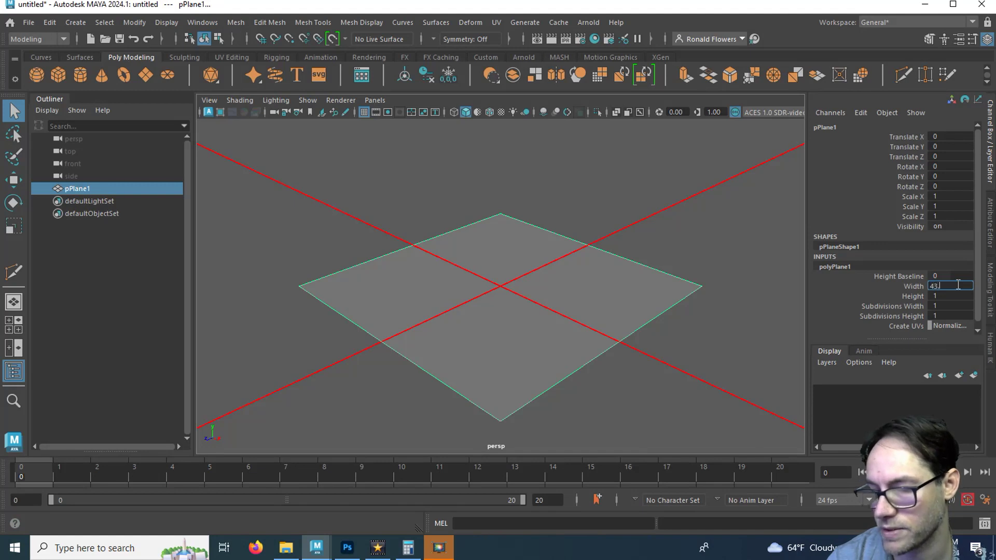
{"action": "type", "text": "43.64"}
{"action": "key", "text": "Return"}
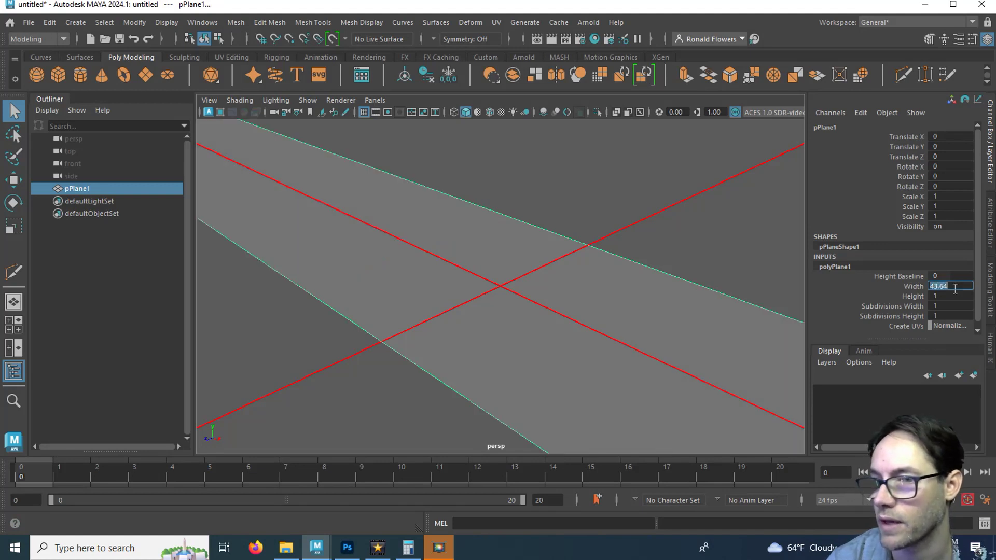
{"action": "double_click", "coordinate": [949, 297]}
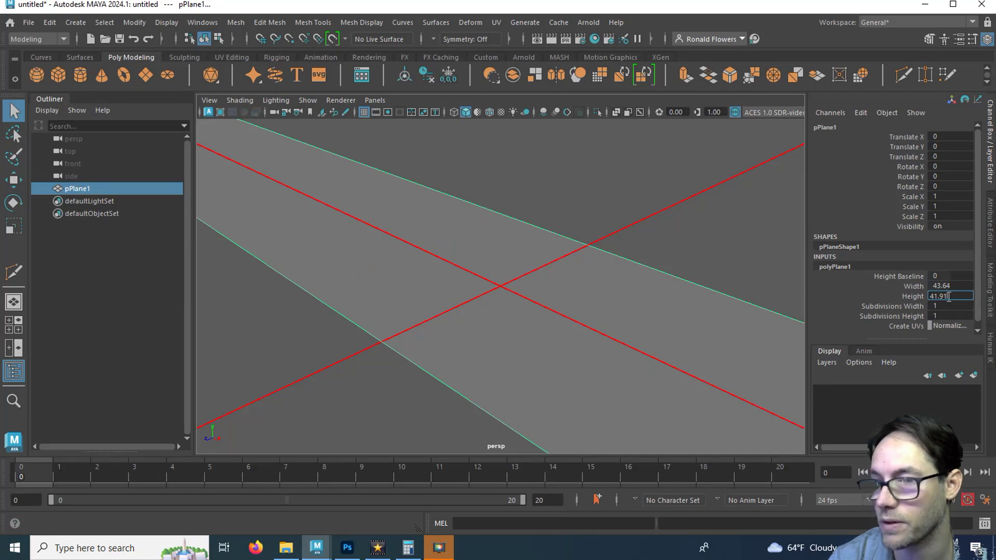
{"action": "type", "text": "41.91"}
{"action": "key", "text": "Return"}
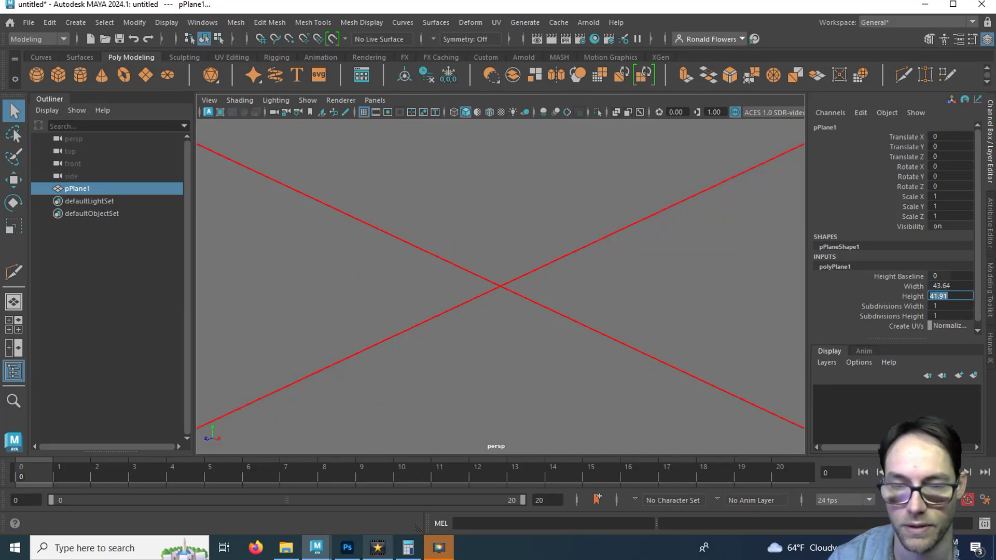
{"action": "left_click", "coordinate": [347, 548]}
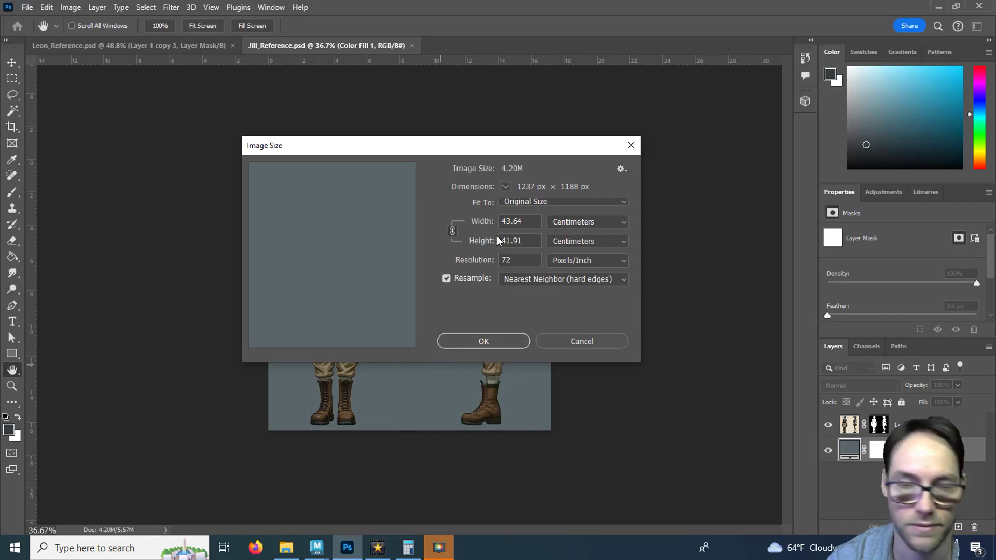
{"action": "key", "text": "alt+Tab"}
{"action": "scroll", "coordinate": [473, 307], "scroll_direction": "down", "scroll_amount": 6}
{"action": "scroll", "coordinate": [472, 307], "scroll_direction": "up", "scroll_amount": 1}
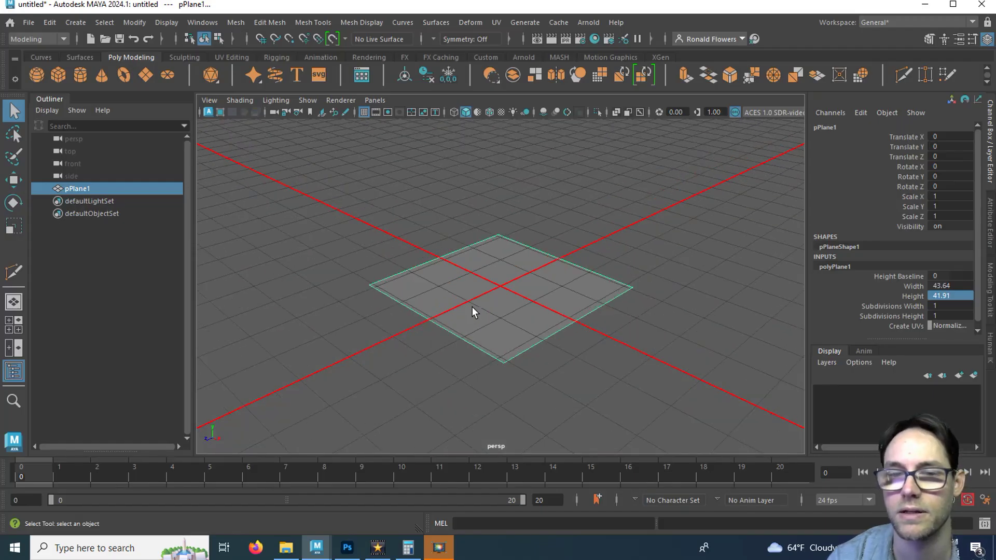
Step: Assign a new Lambert material to the plane and name it Jill_Reference
{"action": "left_click", "coordinate": [369, 57]}
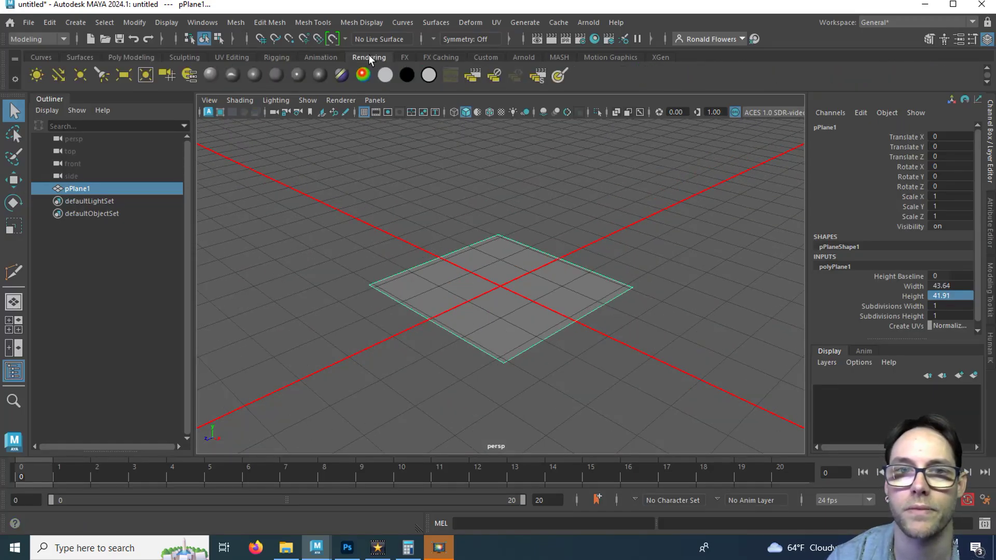
{"action": "left_click", "coordinate": [276, 73]}
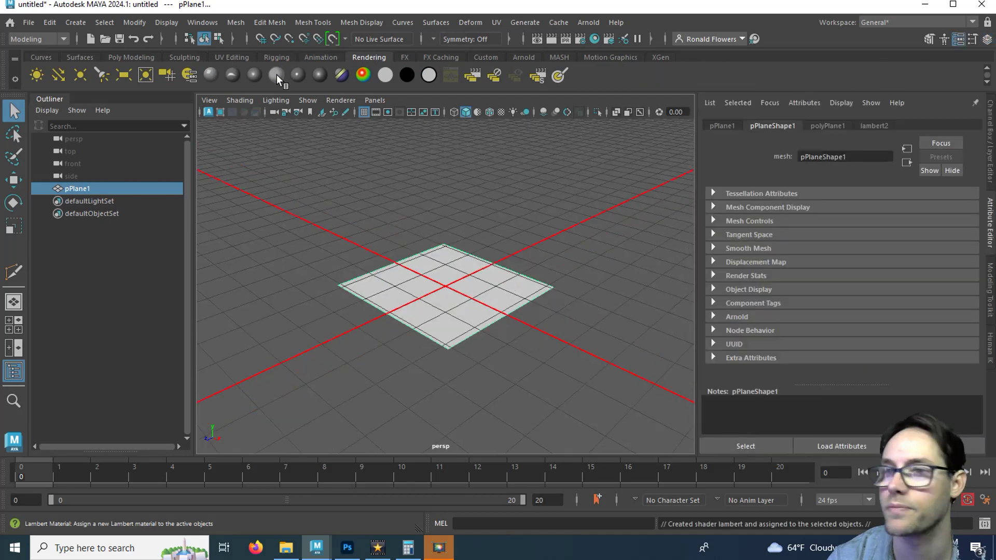
{"action": "left_click", "coordinate": [871, 126]}
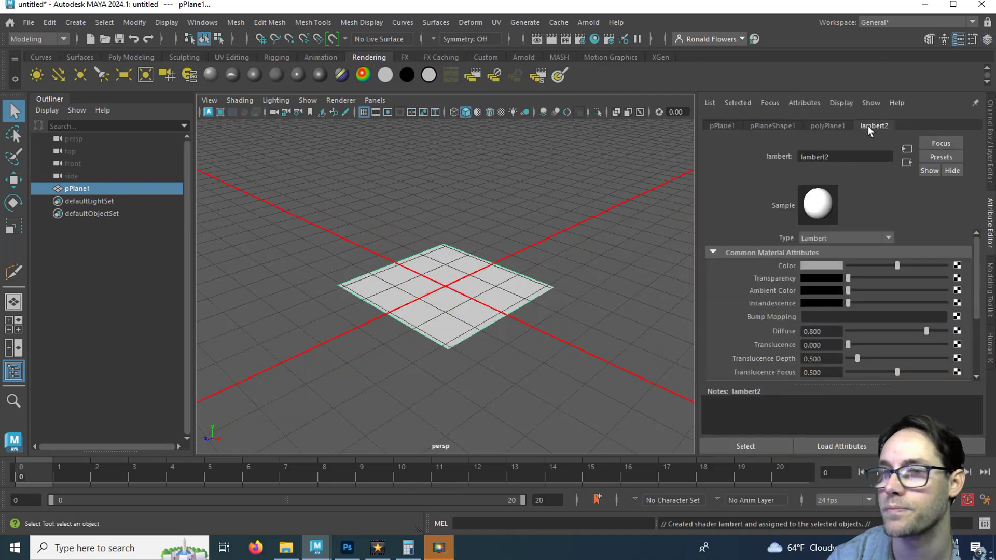
{"action": "left_click", "coordinate": [844, 155]}
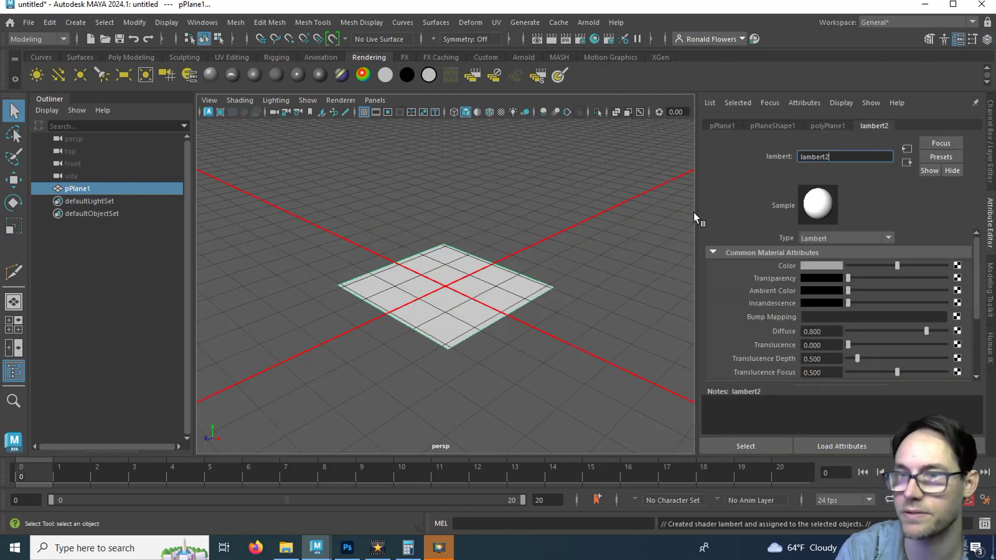
{"action": "key", "text": "ctrl+a"}
{"action": "type", "text": "Jill_Reference"}
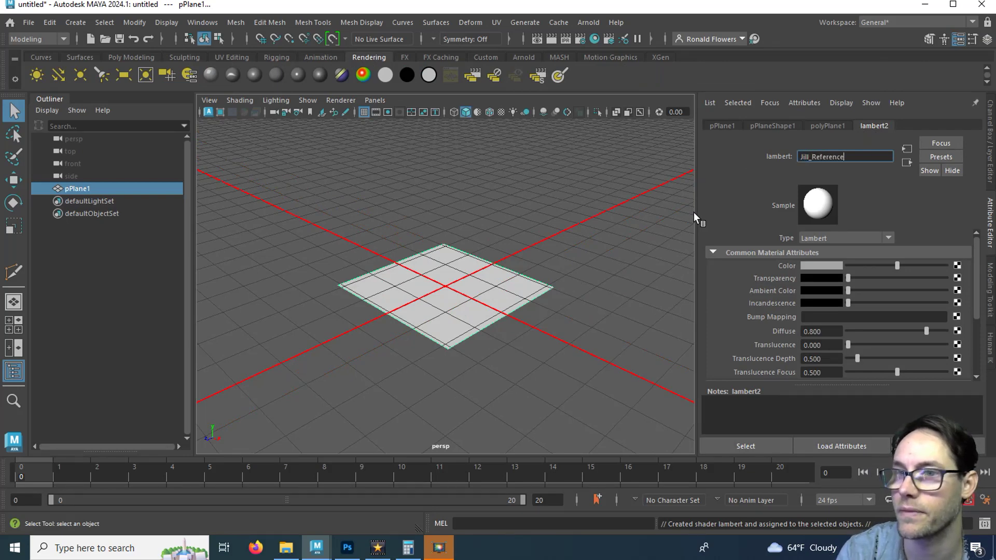
{"action": "key", "text": "Return"}
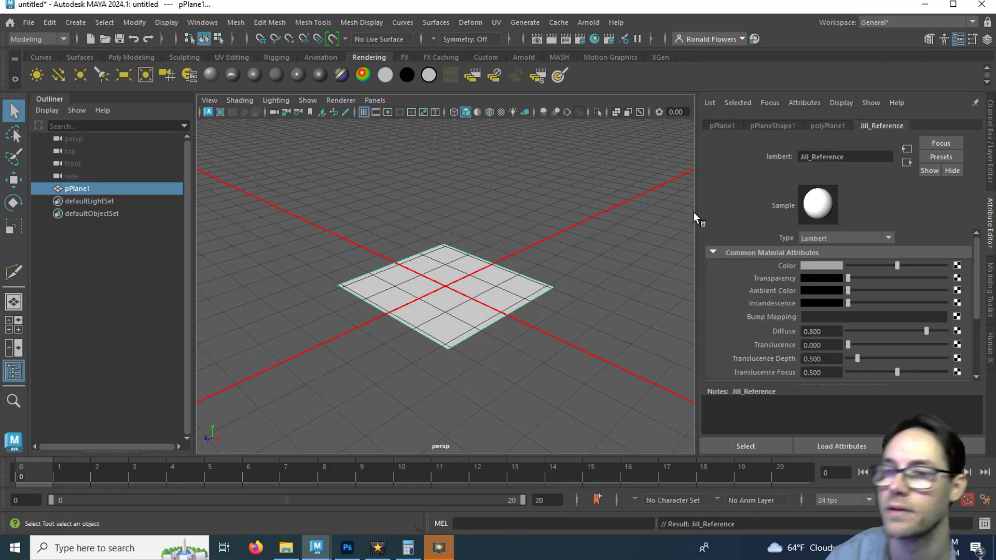
Step: Connect a File texture loading Jill_Reference.psd to the material's Color
{"action": "left_click", "coordinate": [957, 265]}
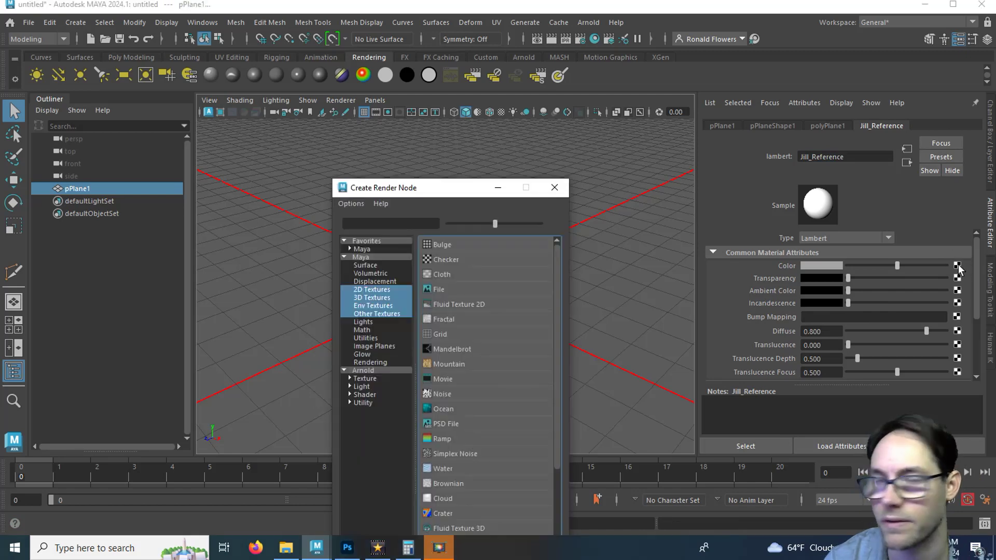
{"action": "left_click", "coordinate": [449, 291]}
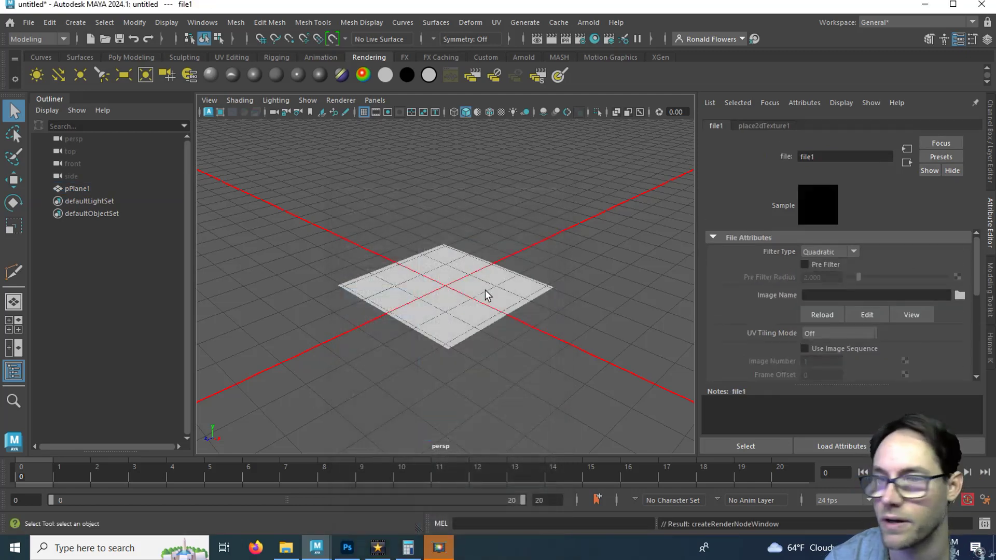
{"action": "left_click", "coordinate": [960, 295]}
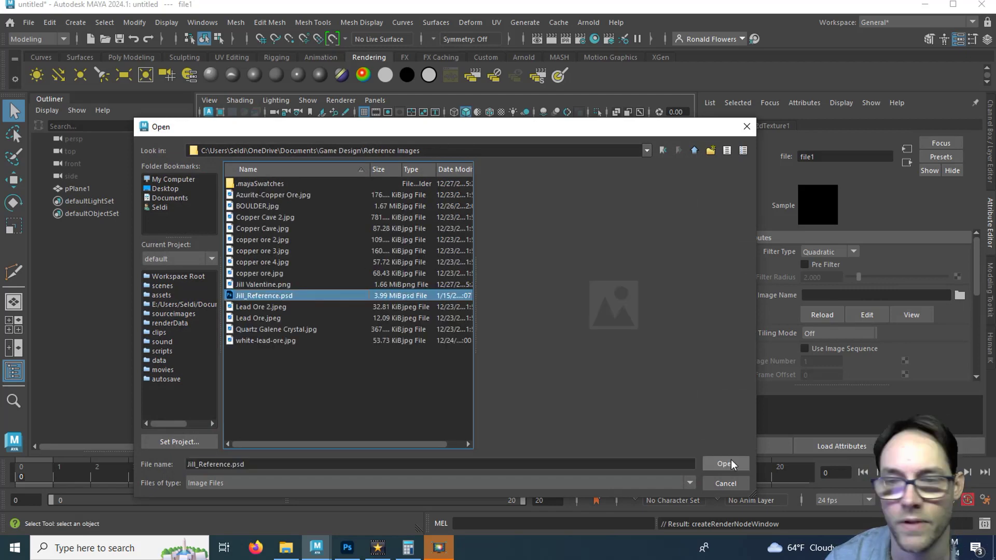
{"action": "left_click", "coordinate": [728, 462]}
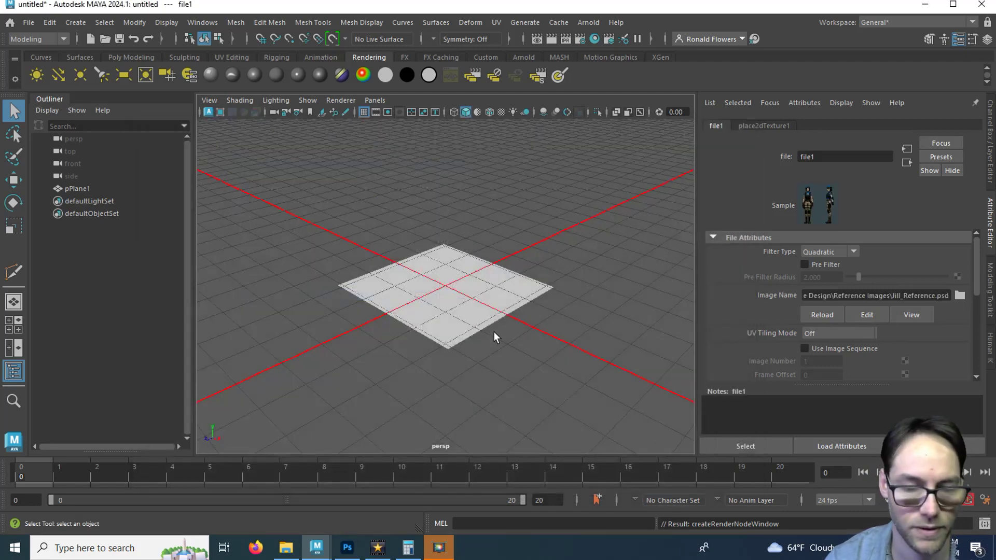
{"action": "left_click", "coordinate": [457, 319]}
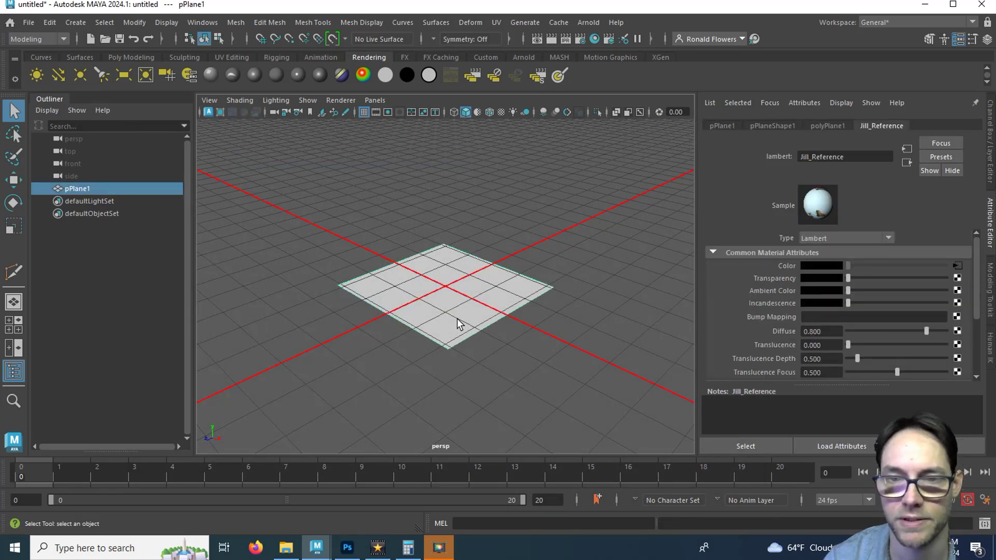
Step: Show textures in the viewport and rotate the plane 90° on X to stand it upright
{"action": "key", "text": "6"}
{"action": "mouse_move", "coordinate": [407, 350]}
{"action": "left_mouse_down", "text": "alt"}
{"action": "mouse_move", "coordinate": [476, 356]}
{"action": "mouse_move", "coordinate": [465, 408]}
{"action": "mouse_move", "coordinate": [444, 373]}
{"action": "mouse_move", "coordinate": [486, 313]}
{"action": "left_mouse_up", "text": "alt"}
{"action": "scroll", "coordinate": [487, 312], "scroll_direction": "down", "scroll_amount": 3}
{"action": "key", "text": "e"}
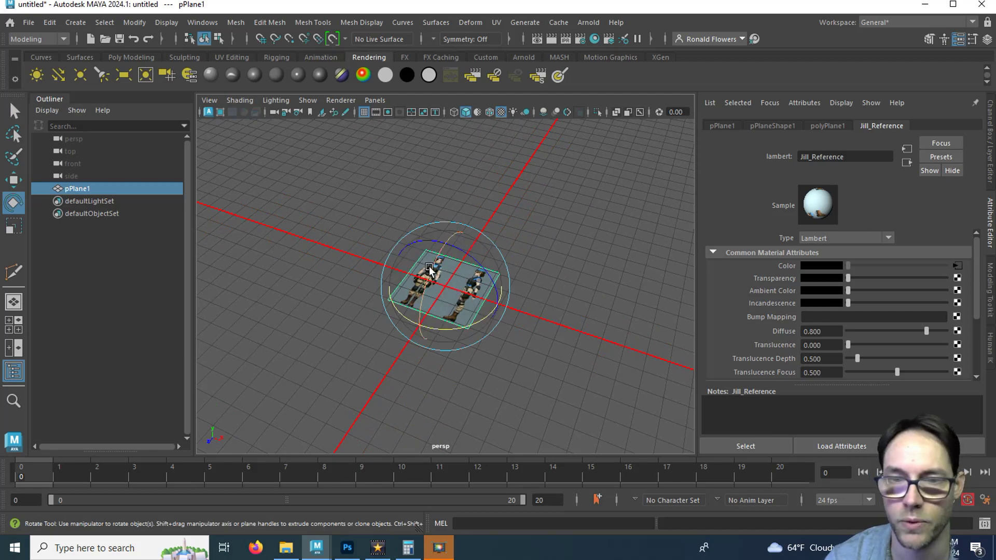
{"action": "left_click_drag", "start_coordinate": [429, 269], "coordinate": [417, 344]}
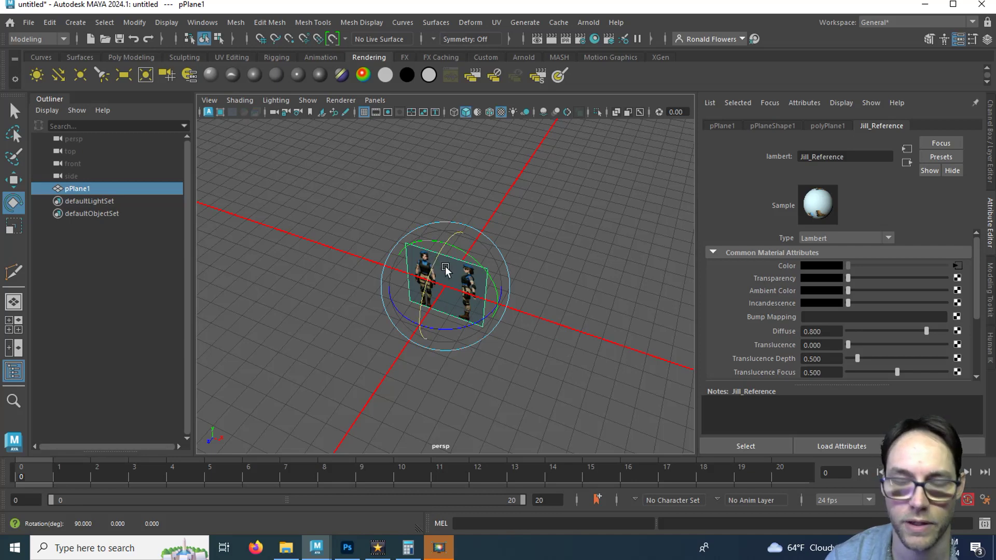
{"action": "left_click_drag", "start_coordinate": [518, 415], "coordinate": [522, 363], "text": "alt"}
{"action": "left_click", "coordinate": [989, 151]}
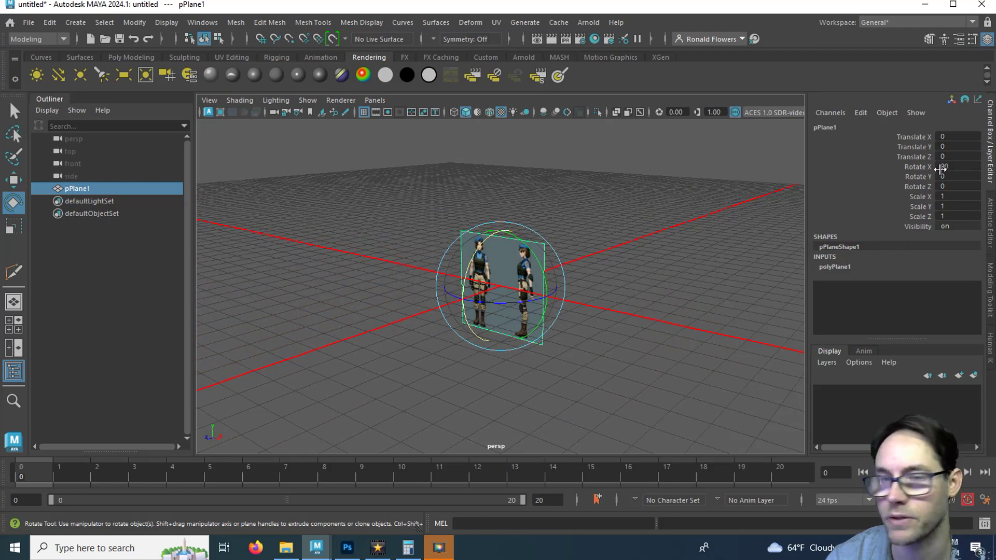
{"action": "left_click_drag", "start_coordinate": [591, 338], "coordinate": [622, 324], "text": "alt"}
{"action": "scroll", "coordinate": [606, 321], "scroll_direction": "down", "scroll_amount": 3}
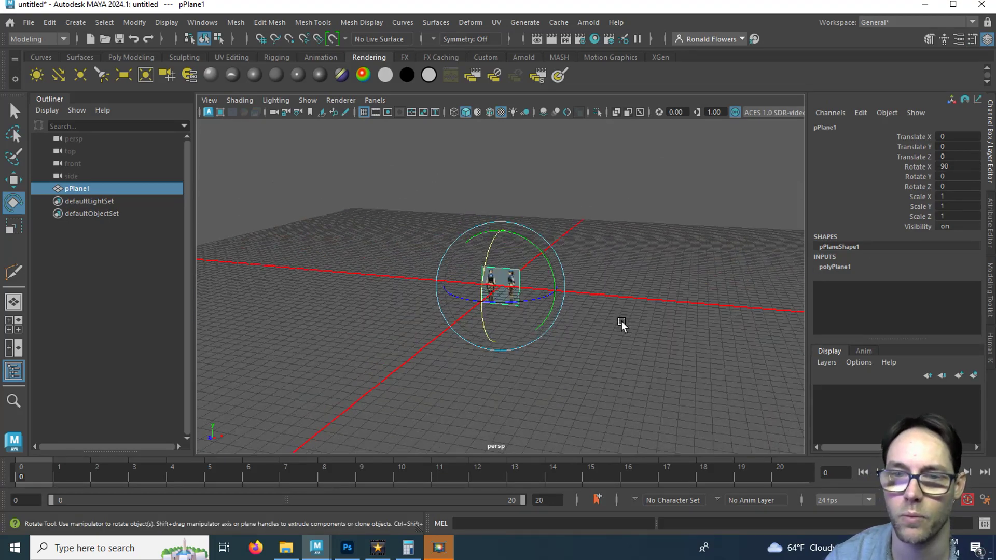
{"action": "scroll", "coordinate": [622, 324], "scroll_direction": "up", "scroll_amount": 2}
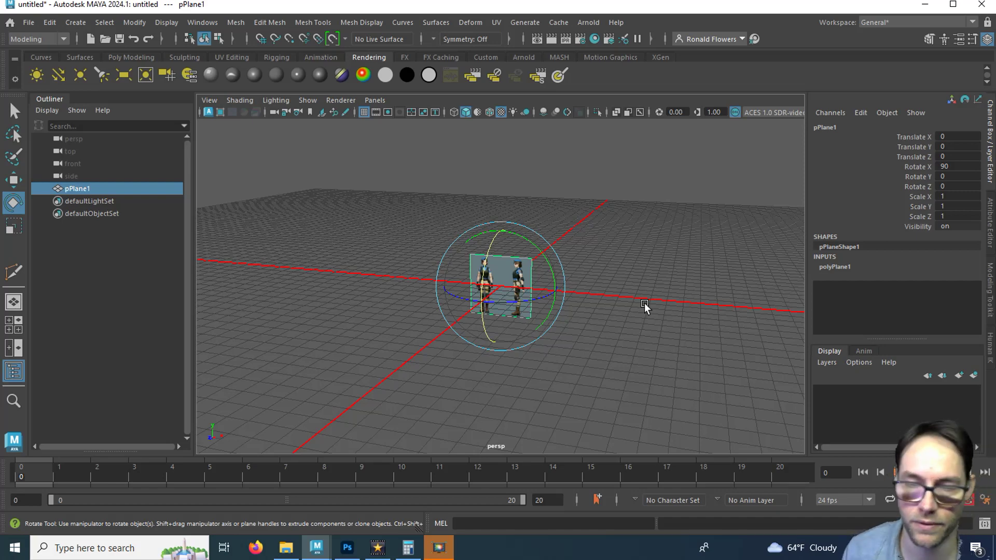
Step: In Calculator, convert 5 ft 5 in to inches: 5 × 12 + 5 = 65
{"action": "left_click", "coordinate": [408, 547]}
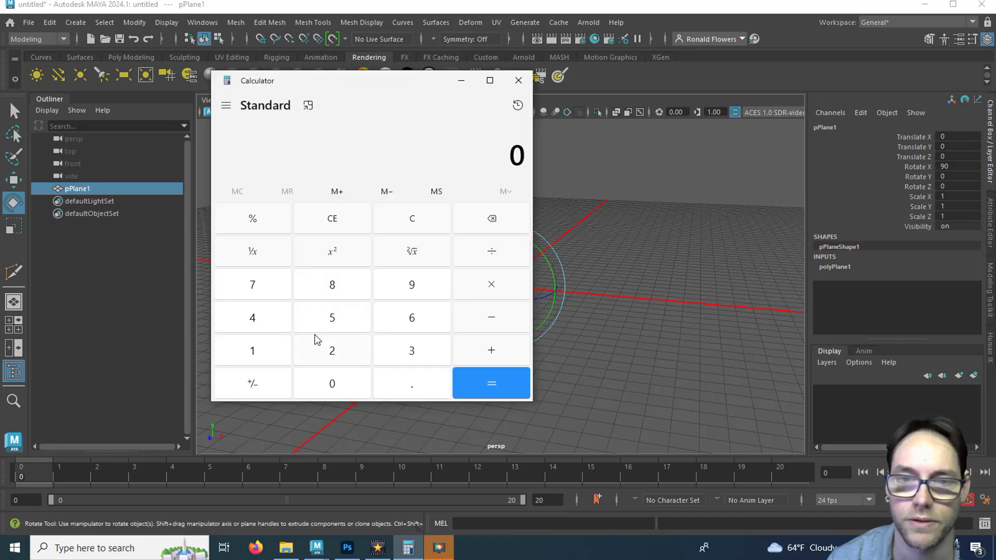
{"action": "left_click", "coordinate": [332, 317]}
{"action": "left_click", "coordinate": [475, 284]}
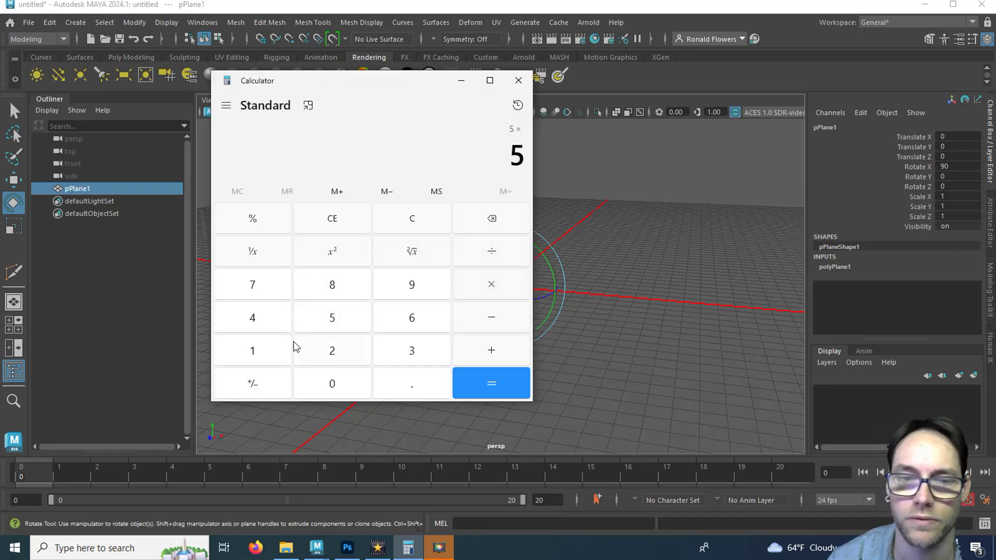
{"action": "left_click", "coordinate": [260, 350]}
{"action": "left_click", "coordinate": [323, 352]}
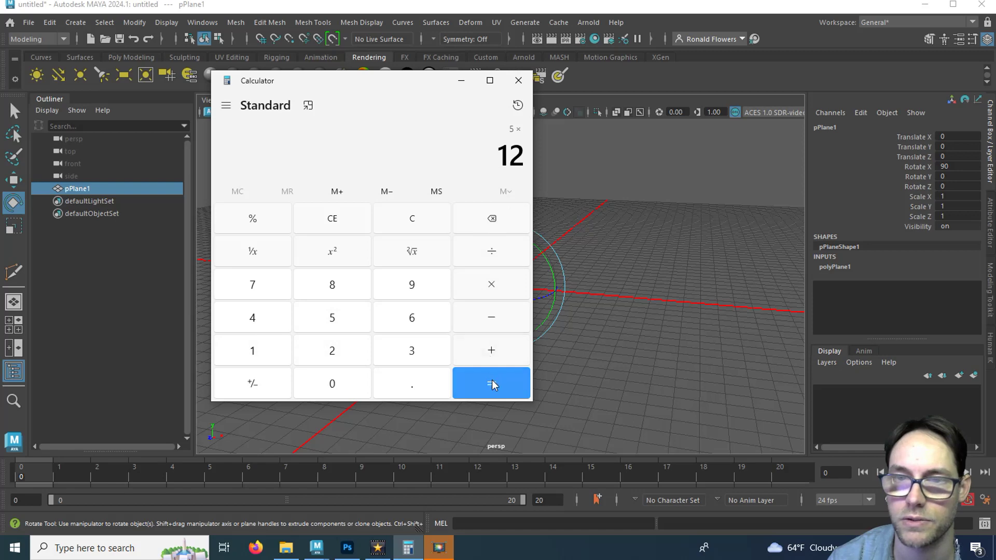
{"action": "left_click", "coordinate": [489, 383]}
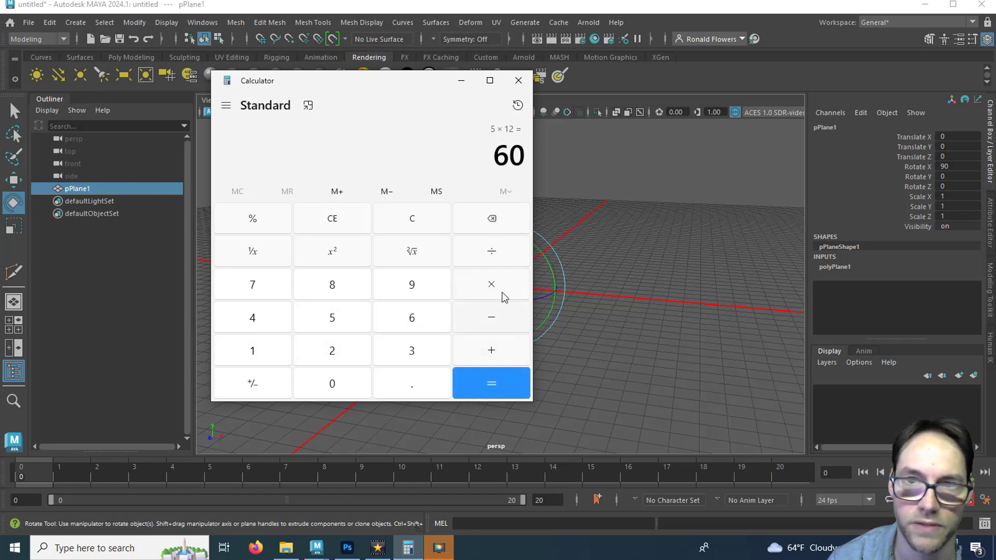
{"action": "left_click", "coordinate": [492, 351]}
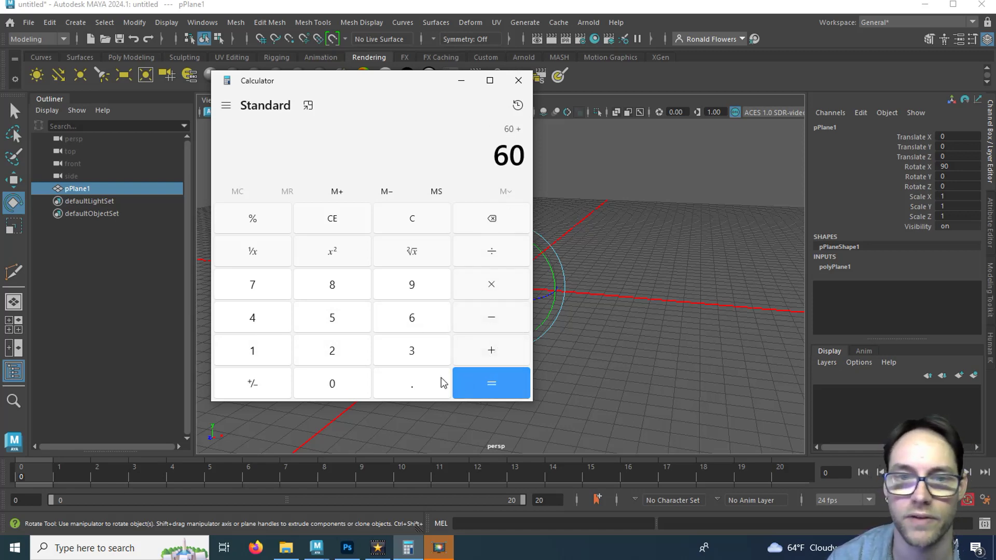
{"action": "left_click", "coordinate": [311, 323]}
{"action": "left_click", "coordinate": [492, 394]}
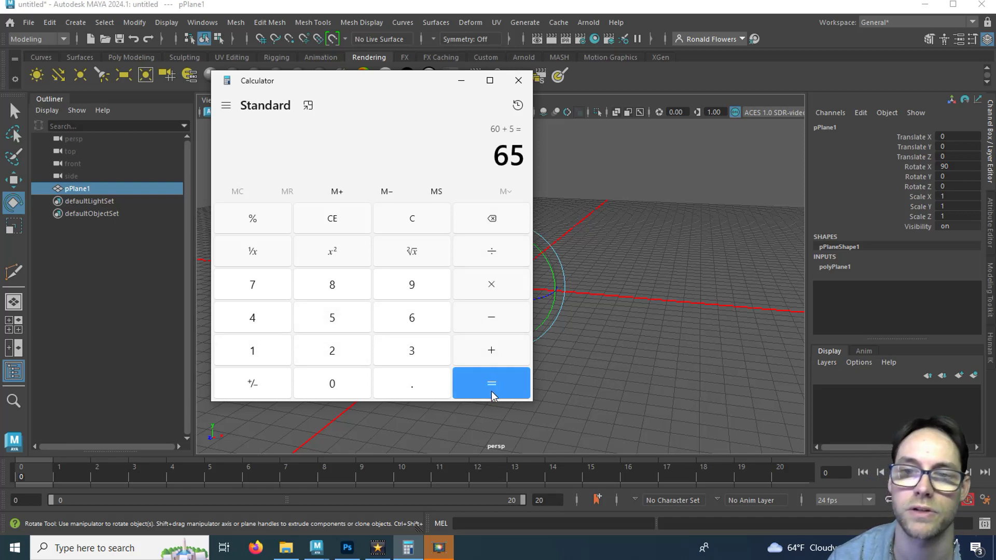
Step: Multiply 65 by 2.54 to get 165.1 cm, then minimize Calculator
{"action": "left_click", "coordinate": [501, 289]}
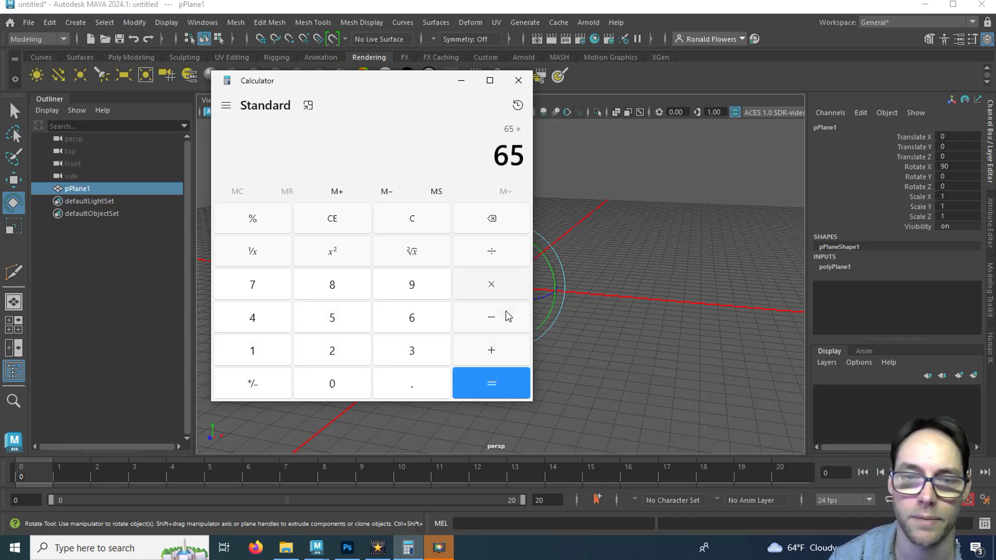
{"action": "left_click", "coordinate": [338, 360]}
{"action": "left_click", "coordinate": [400, 390]}
{"action": "left_click", "coordinate": [341, 319]}
{"action": "key", "text": "4"}
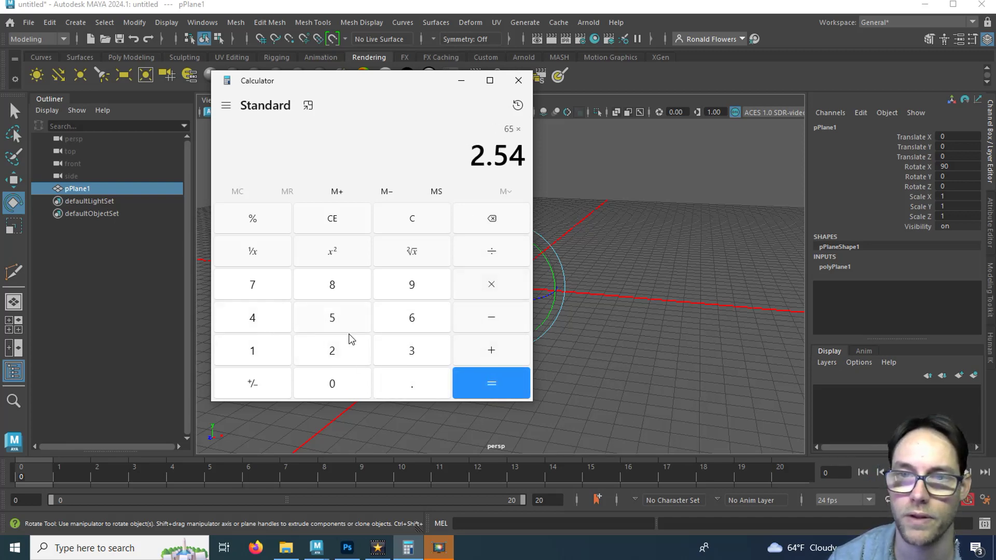
{"action": "left_click", "coordinate": [499, 388]}
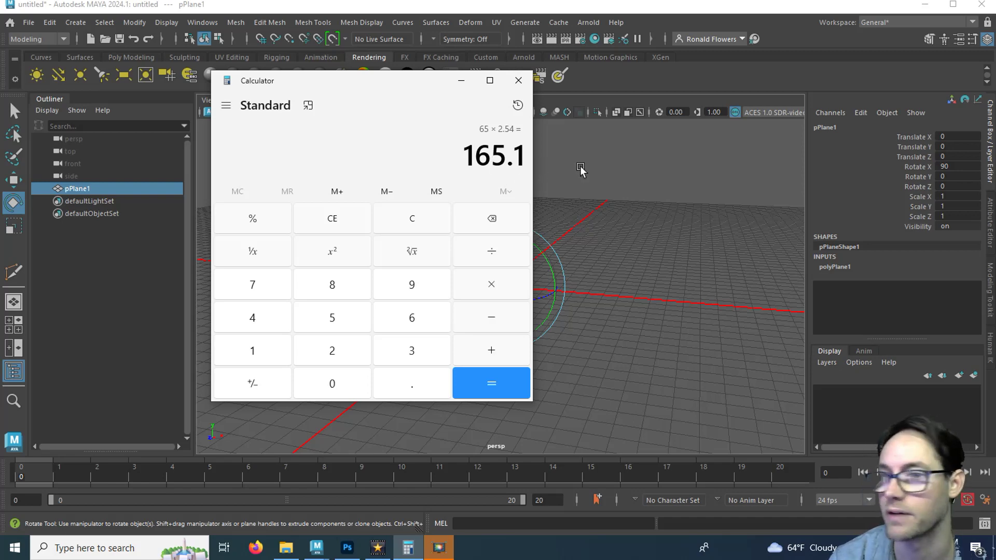
{"action": "left_click", "coordinate": [461, 81]}
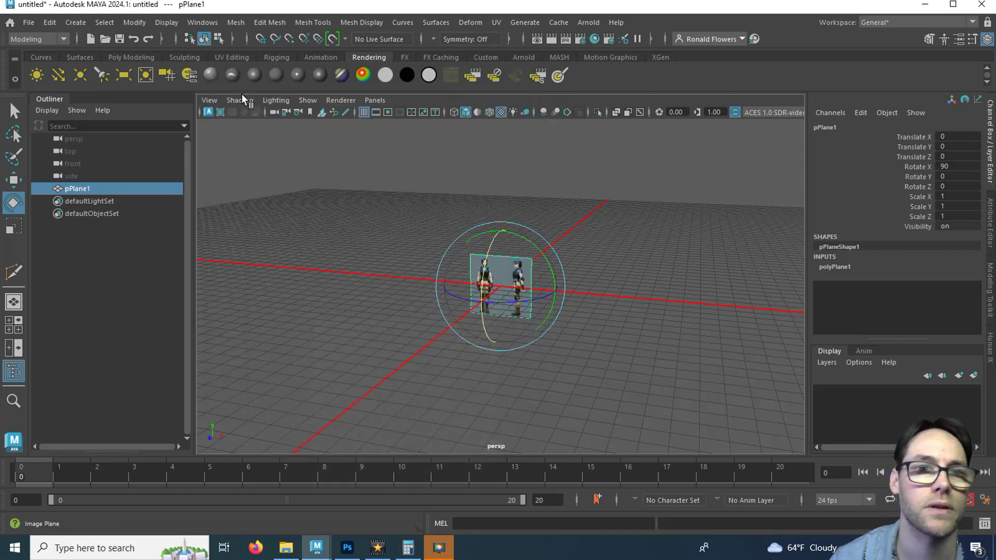
{"action": "left_click", "coordinate": [128, 58]}
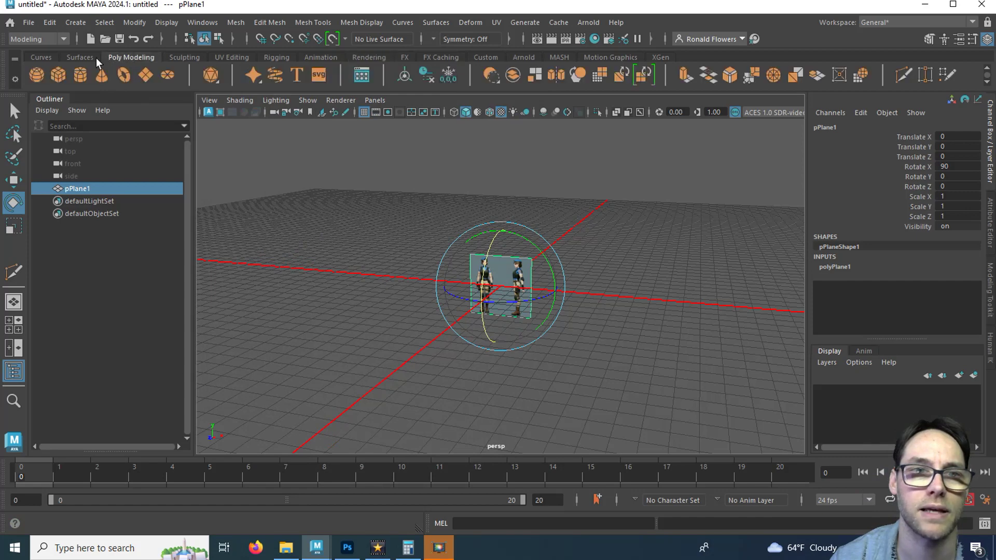
Step: Create a polygon cube and set its Height to 165
{"action": "left_click", "coordinate": [57, 75]}
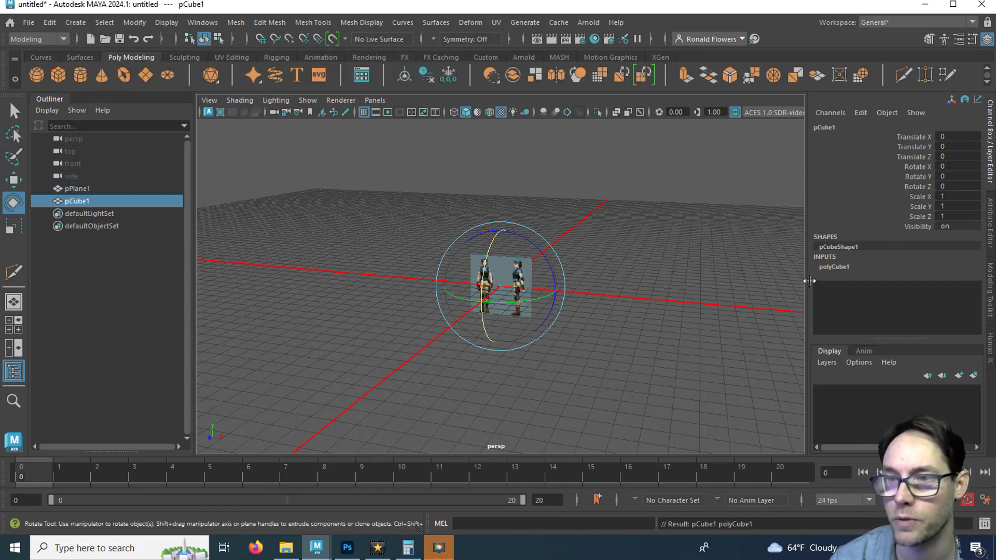
{"action": "left_click", "coordinate": [854, 273]}
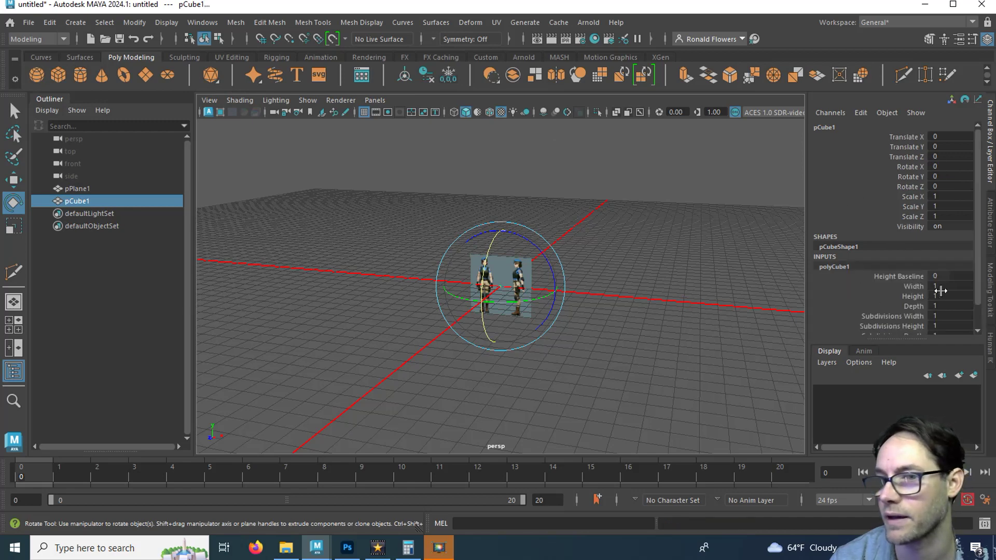
{"action": "left_click", "coordinate": [940, 297]}
{"action": "type", "text": "165"}
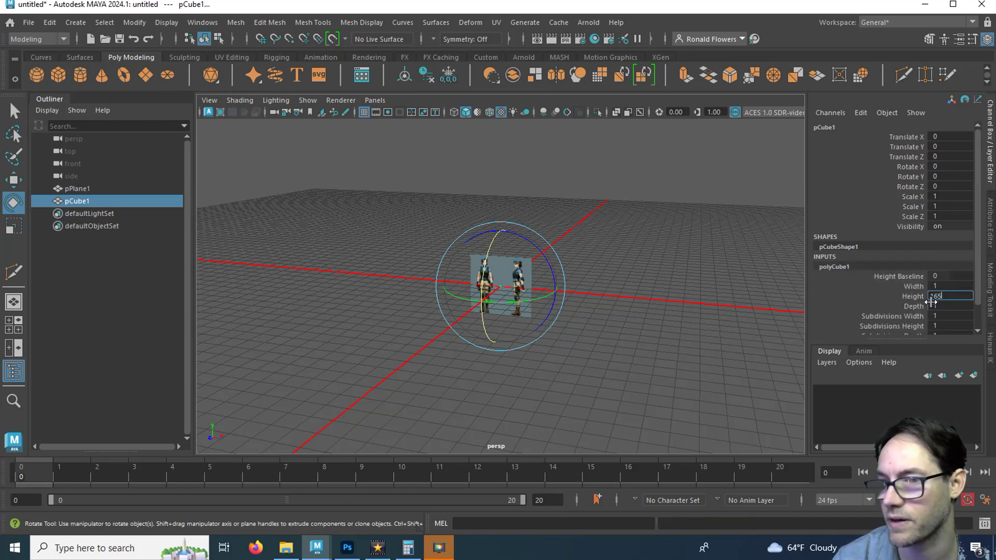
{"action": "key", "text": "Return"}
Step: In Calculator, divide 165 by 2 to get 82.5, then return to Maya
{"action": "key", "text": "alt+Tab"}
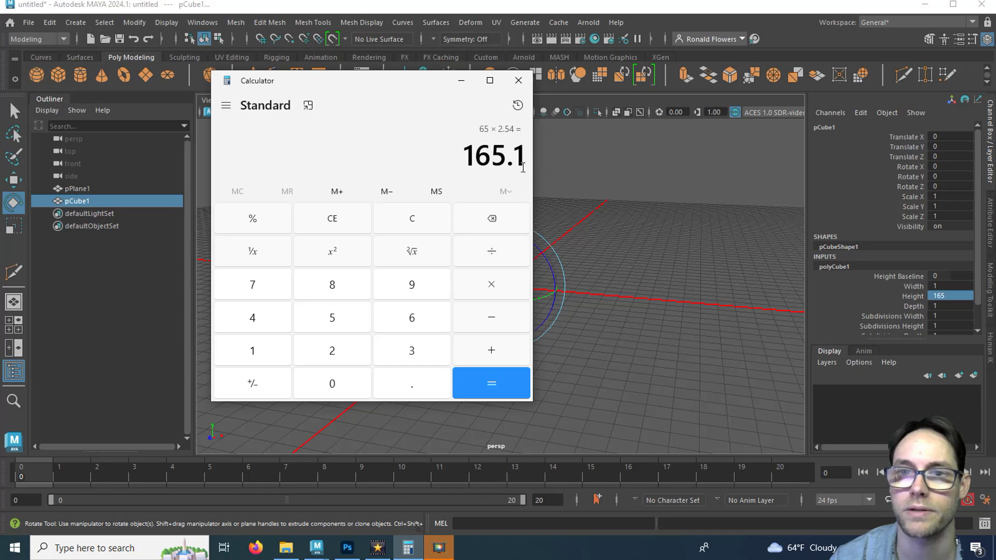
{"action": "left_click", "coordinate": [411, 224]}
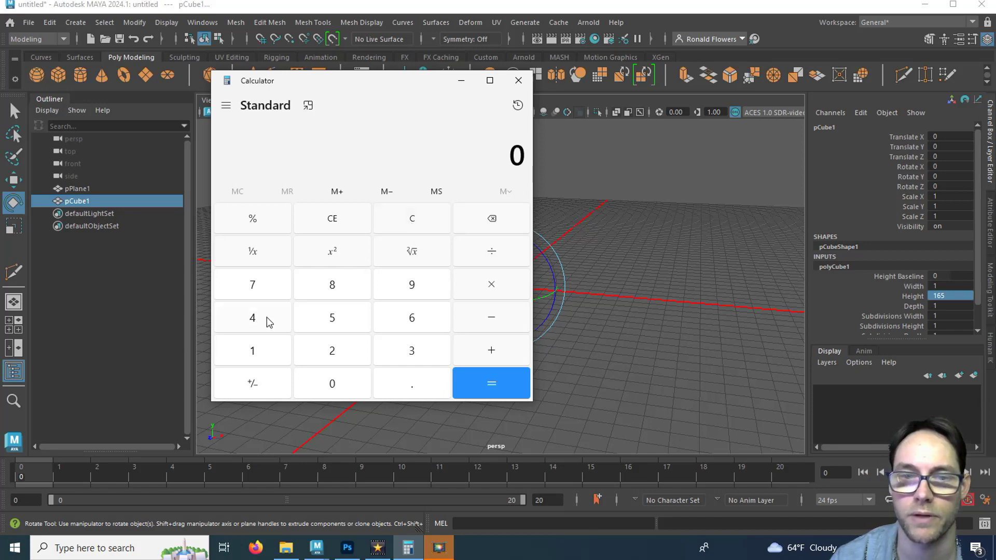
{"action": "left_click", "coordinate": [254, 352]}
{"action": "left_click", "coordinate": [410, 323]}
{"action": "left_click", "coordinate": [334, 318]}
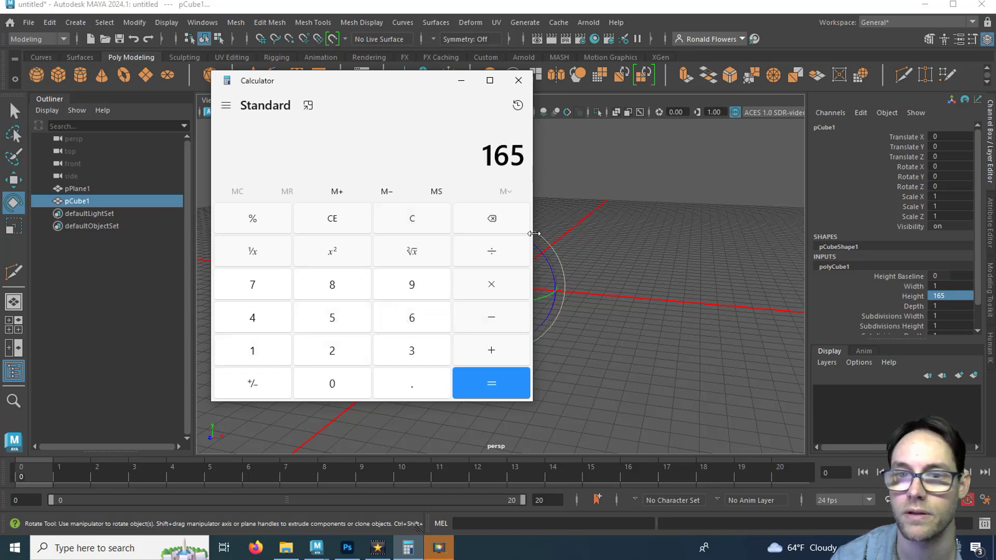
{"action": "left_click", "coordinate": [506, 258]}
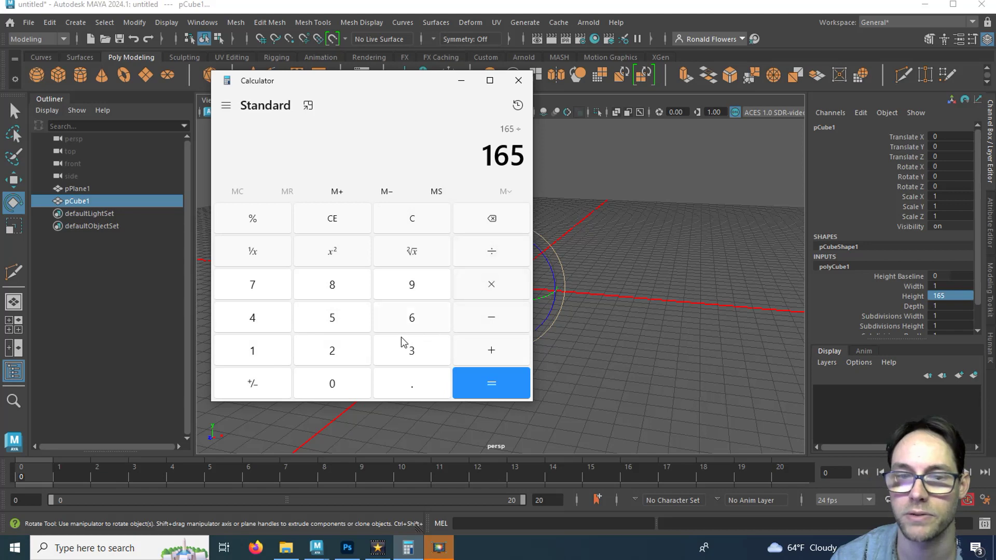
{"action": "left_click", "coordinate": [341, 356]}
{"action": "left_click", "coordinate": [512, 386]}
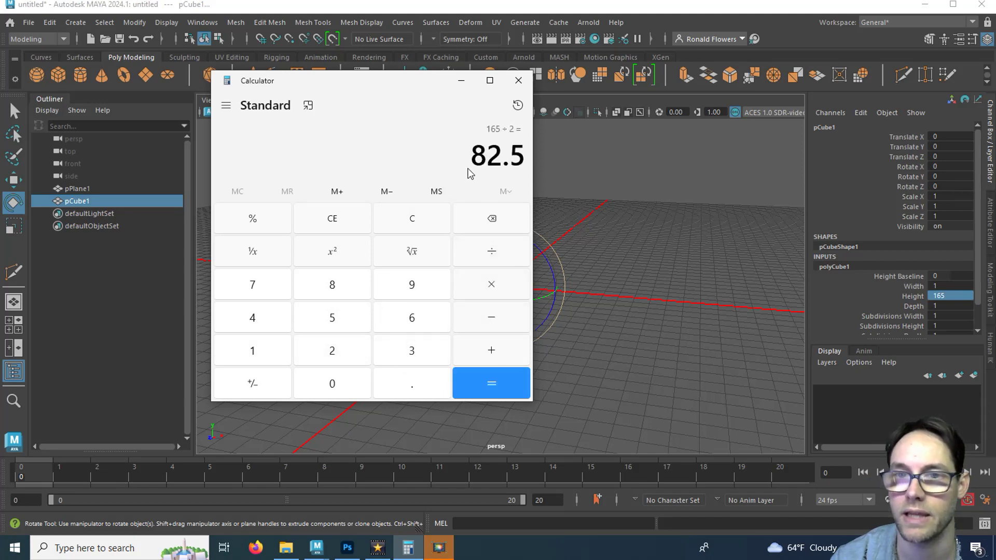
{"action": "left_click", "coordinate": [467, 83]}
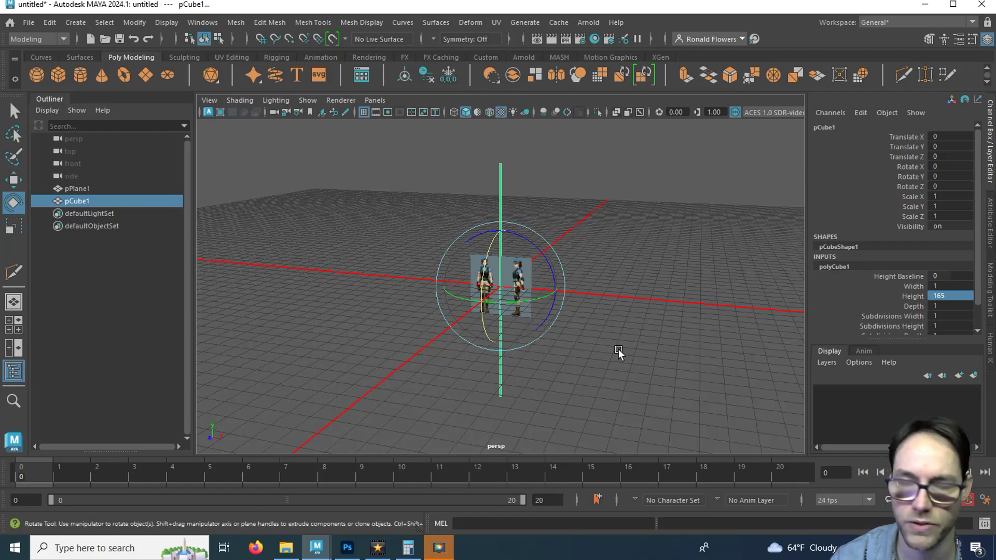
{"action": "left_click_drag", "start_coordinate": [618, 352], "coordinate": [589, 362], "text": "alt"}
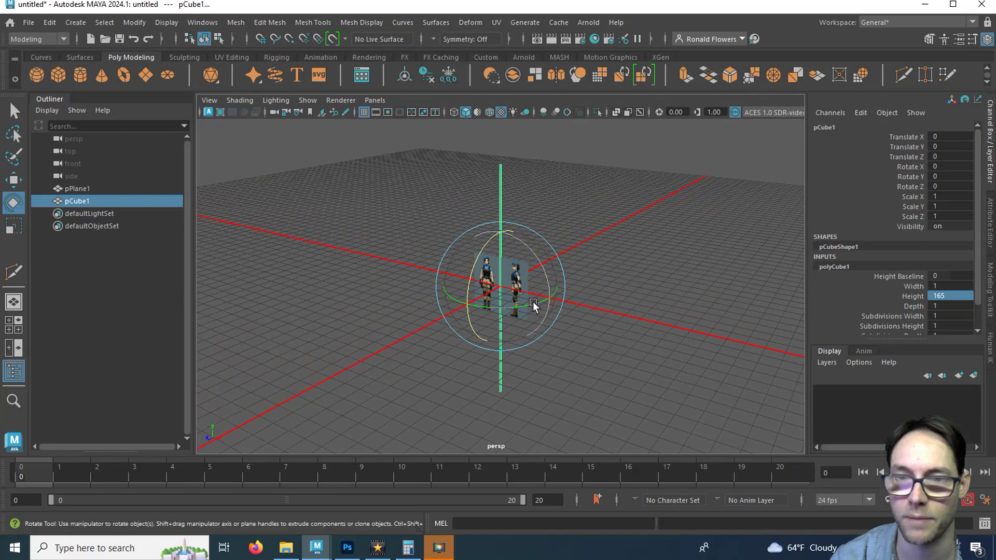
Step: Raise the cube to Translate Y 82.5 so its base rests on the grid
{"action": "left_click", "coordinate": [918, 146]}
{"action": "key", "text": "w"}
{"action": "left_click", "coordinate": [939, 147]}
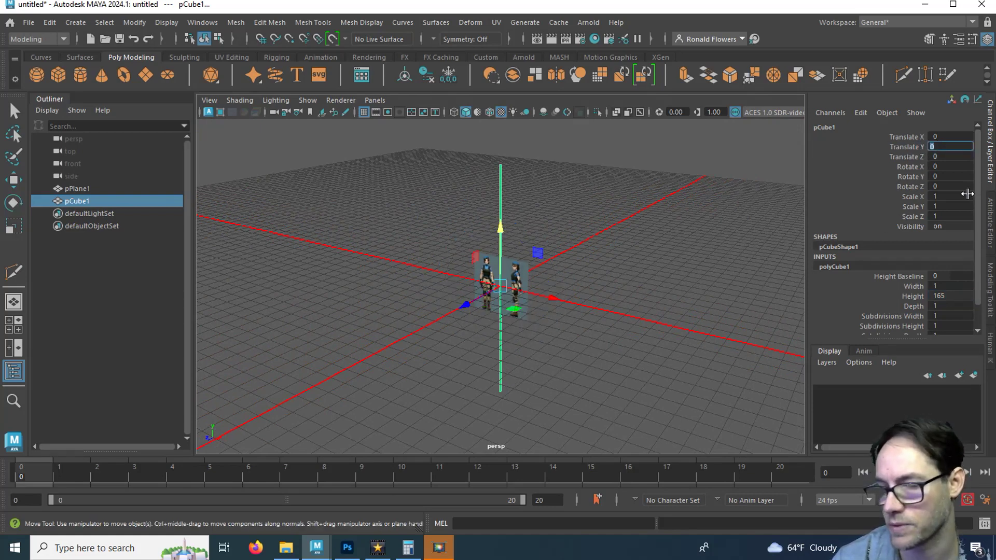
{"action": "type", "text": "82.5"}
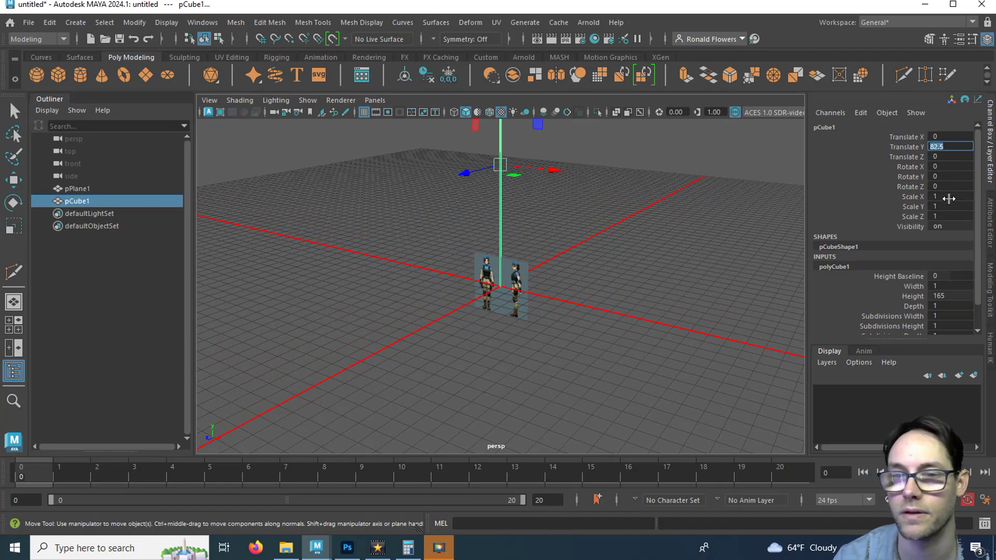
{"action": "left_click_drag", "start_coordinate": [566, 282], "coordinate": [526, 335], "text": "alt"}
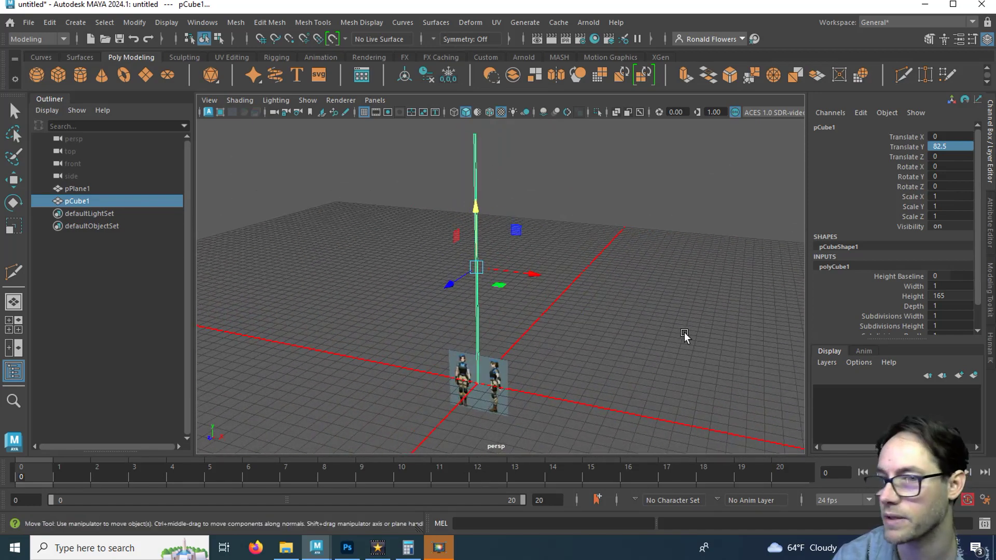
Step: Set the cube's Width to 64
{"action": "left_click", "coordinate": [940, 286]}
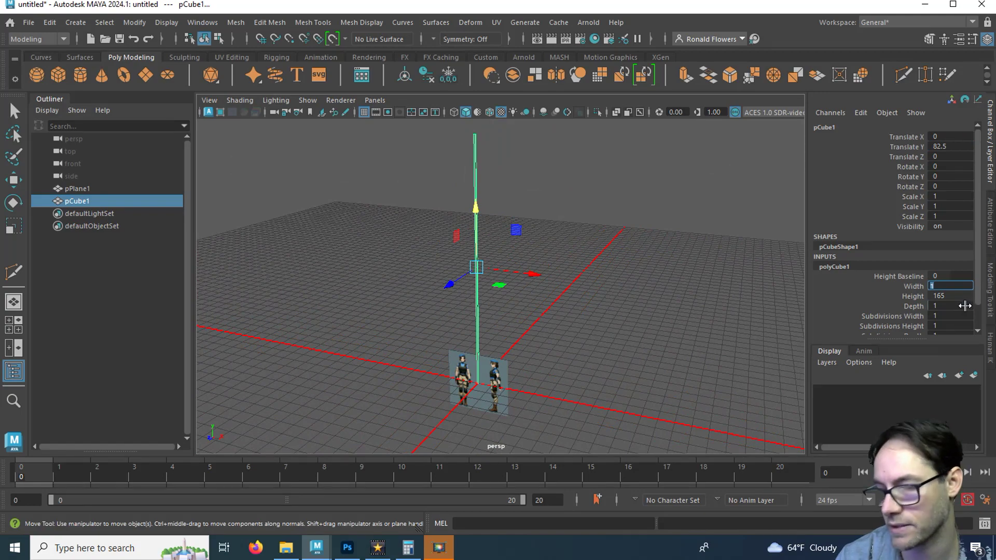
{"action": "type", "text": "64"}
{"action": "key", "text": "Return"}
{"action": "left_click_drag", "start_coordinate": [550, 399], "coordinate": [503, 404], "text": "alt"}
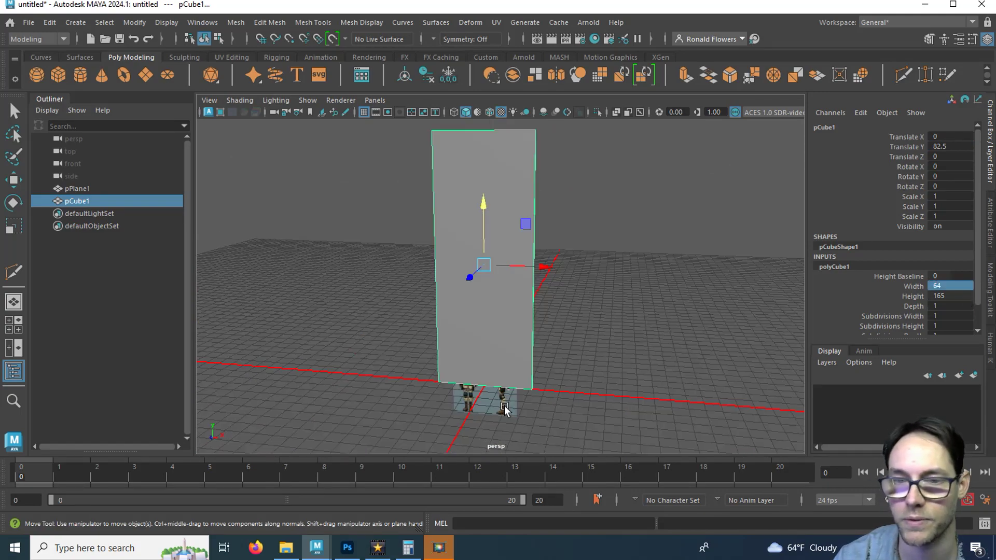
{"action": "left_click", "coordinate": [505, 407]}
Step: Maximize the front view with the reference textures displayed
{"action": "key", "text": "e"}
{"action": "key", "text": "space"}
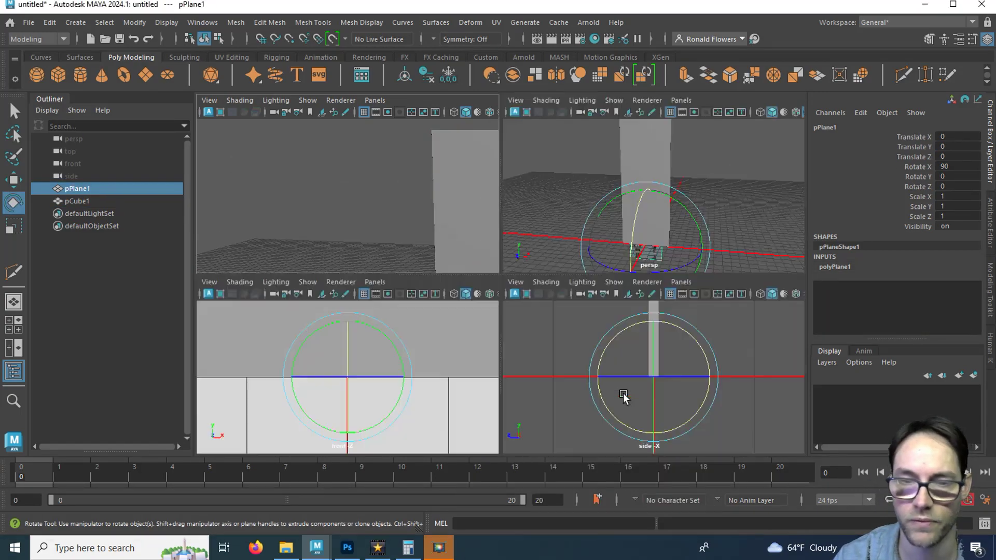
{"action": "key", "text": "space"}
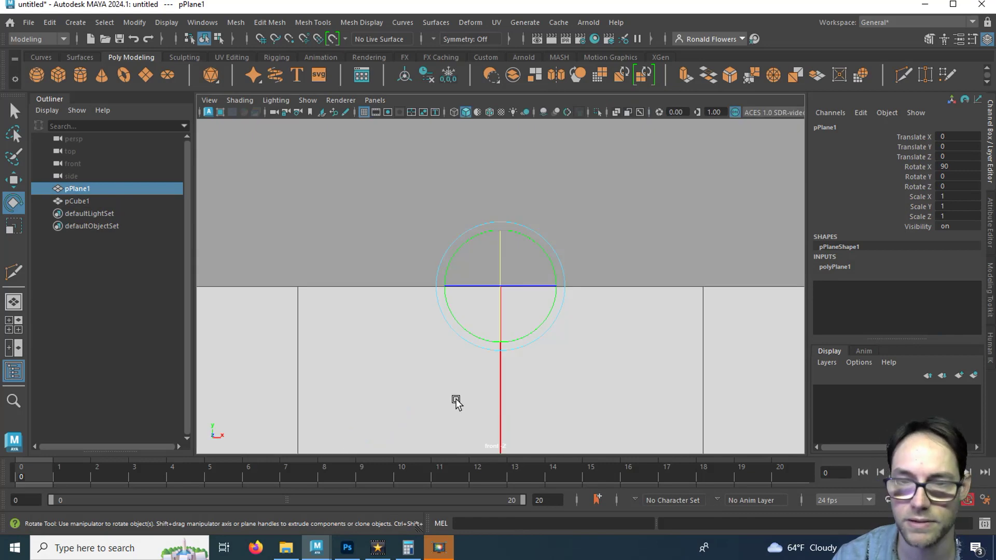
{"action": "key", "text": "6"}
{"action": "scroll", "coordinate": [494, 379], "scroll_direction": "down", "scroll_amount": 3}
{"action": "middle_click_drag", "start_coordinate": [544, 402], "coordinate": [567, 319], "text": "alt"}
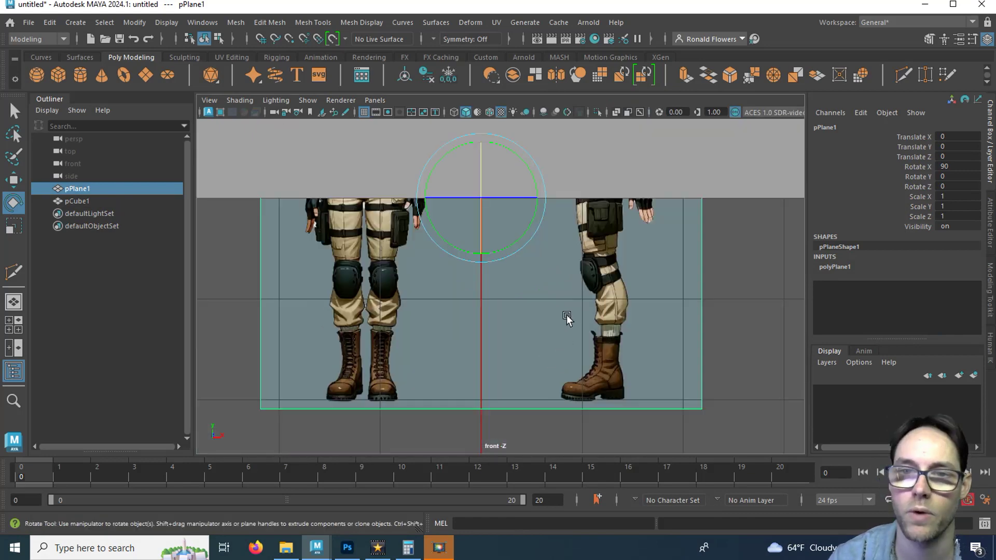
{"action": "scroll", "coordinate": [497, 331], "scroll_direction": "down", "scroll_amount": 4}
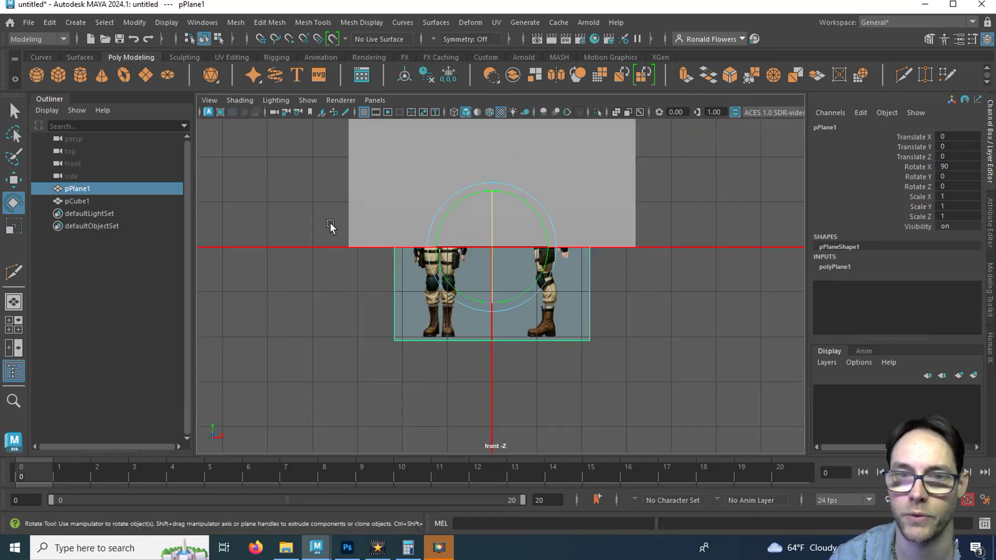
Step: Snap the reference plane's pivot to its bottom edge
{"action": "key", "text": "d"}
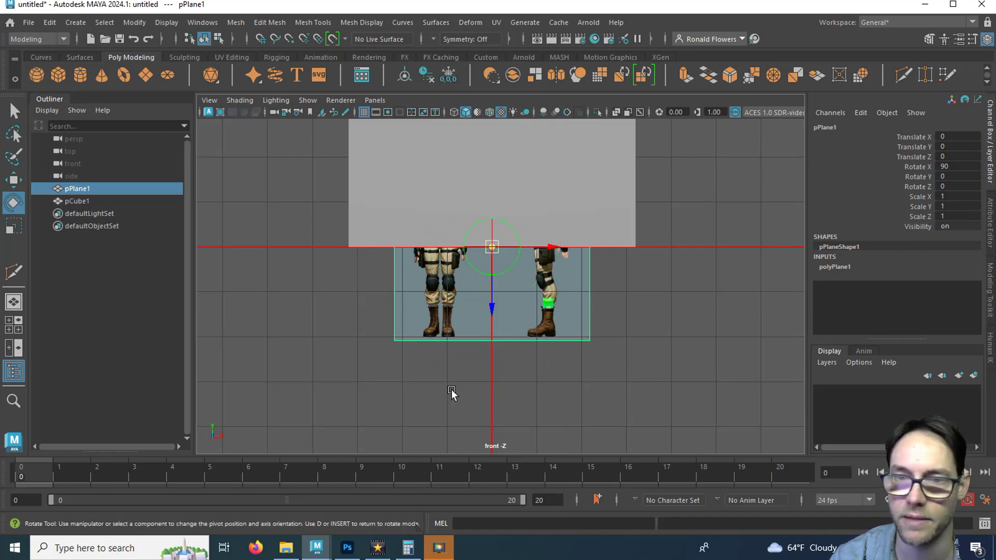
{"action": "scroll", "coordinate": [461, 403], "scroll_direction": "up", "scroll_amount": 4}
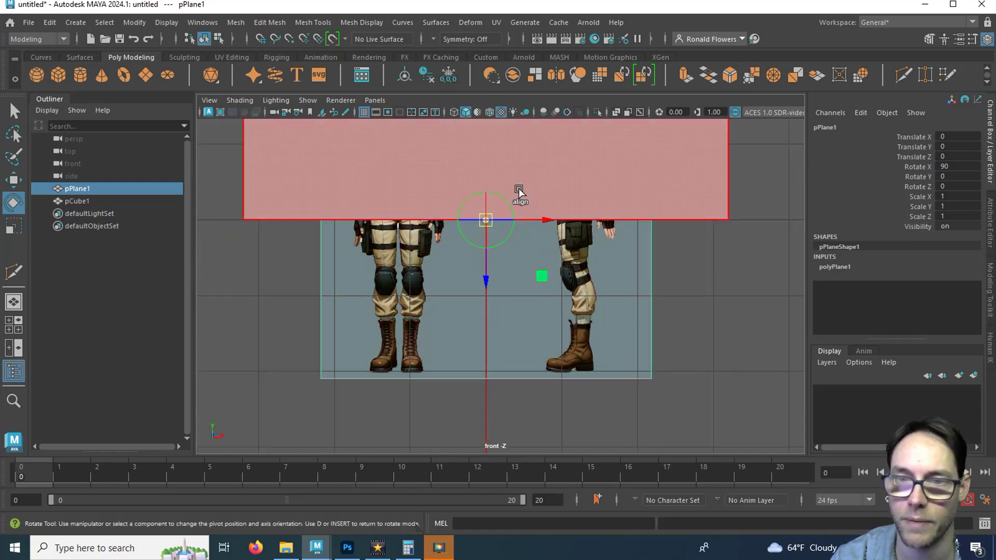
{"action": "left_click_drag", "start_coordinate": [486, 287], "coordinate": [488, 417]}
{"action": "scroll", "coordinate": [431, 363], "scroll_direction": "up", "scroll_amount": 5}
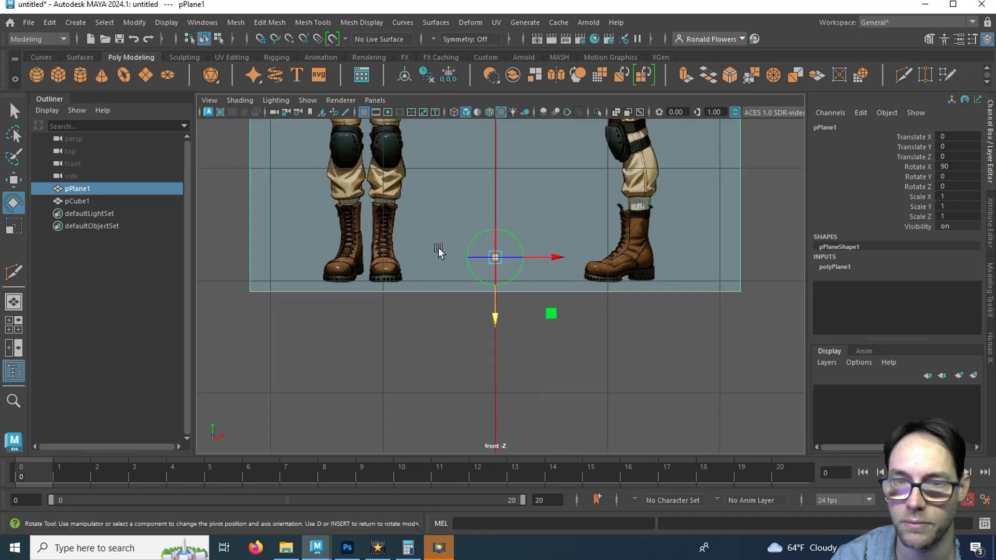
{"action": "scroll", "coordinate": [433, 327], "scroll_direction": "up", "scroll_amount": 2}
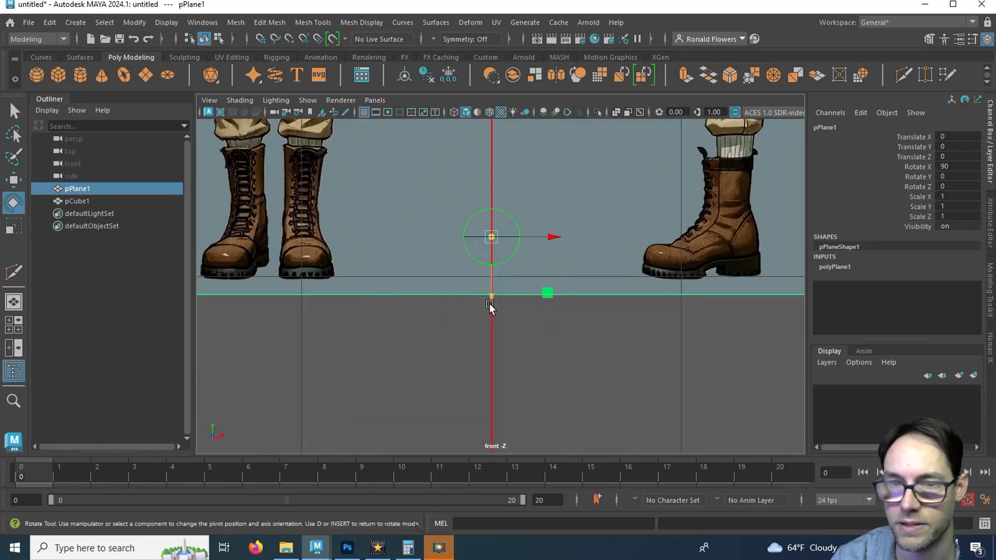
{"action": "left_click_drag", "start_coordinate": [489, 299], "coordinate": [497, 337]}
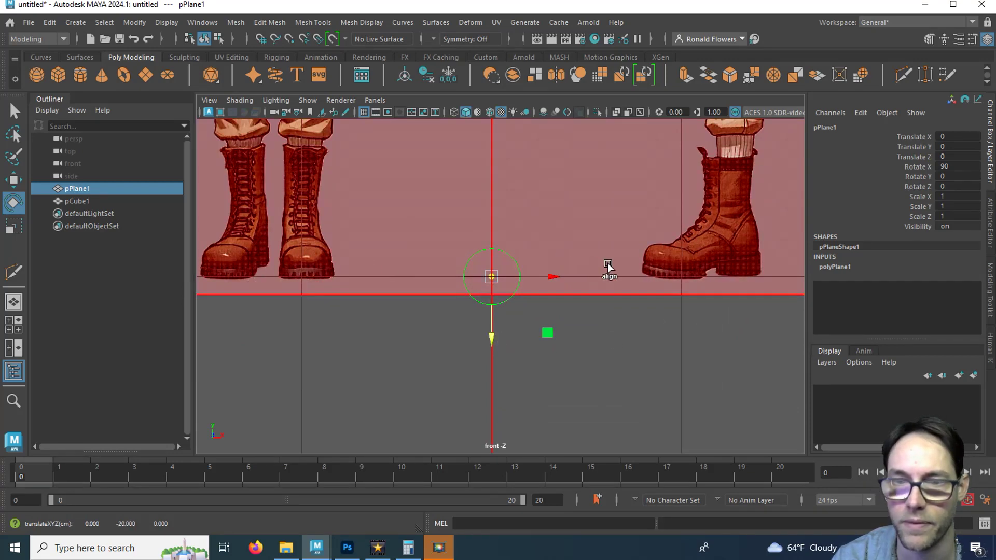
{"action": "scroll", "coordinate": [500, 363], "scroll_direction": "down", "scroll_amount": 10}
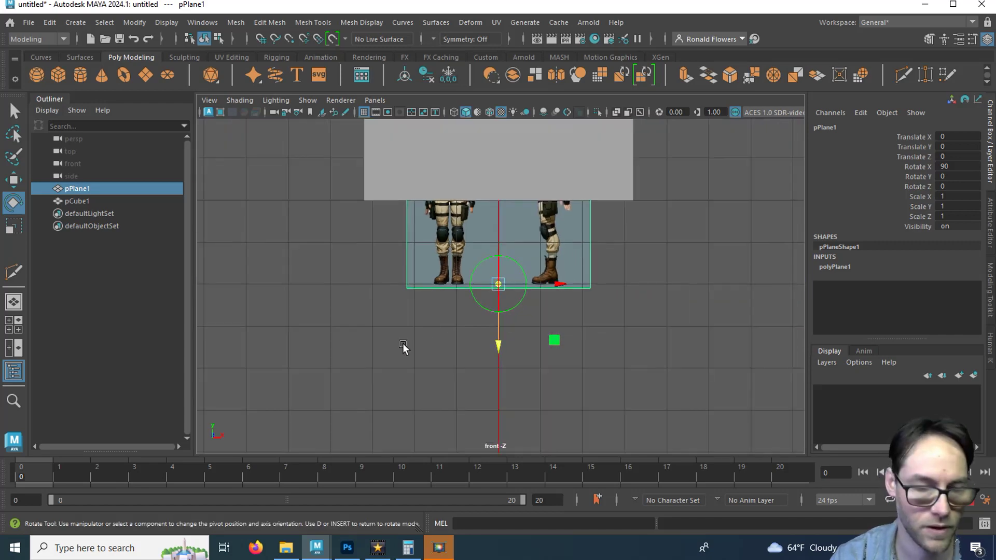
{"action": "key", "text": "d"}
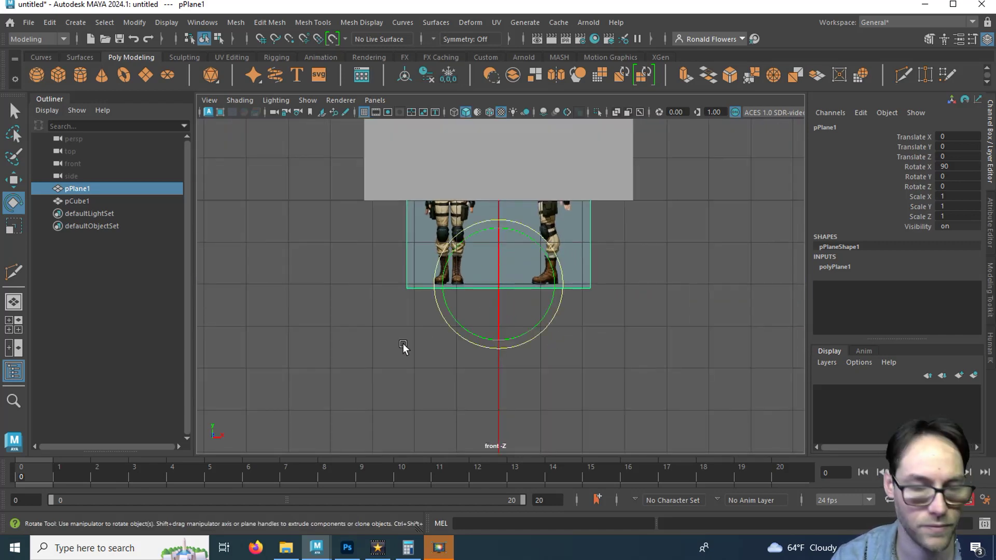
Step: Grid-snap the plane up to Translate Y 20 so it rests on the ground
{"action": "key", "text": "w"}
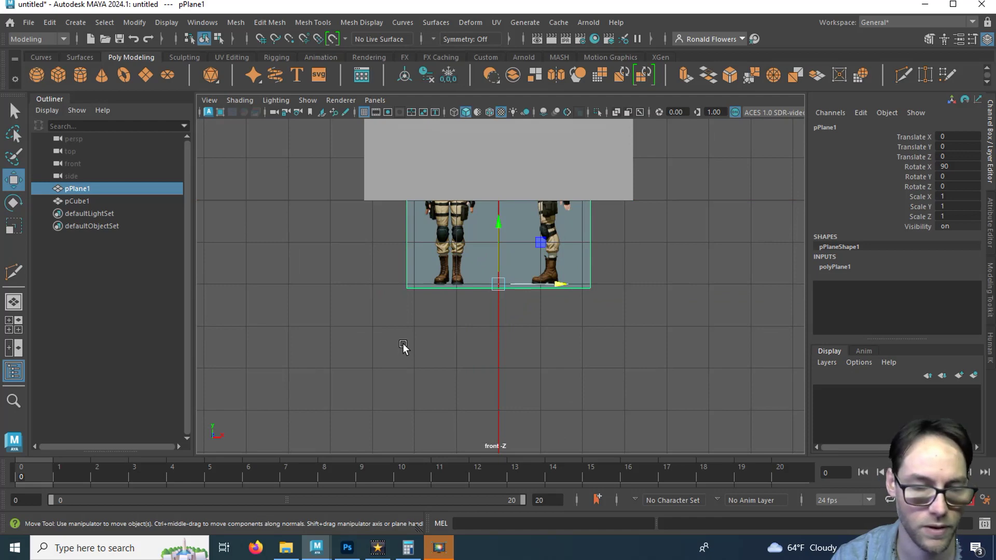
{"action": "key", "text": "x"}
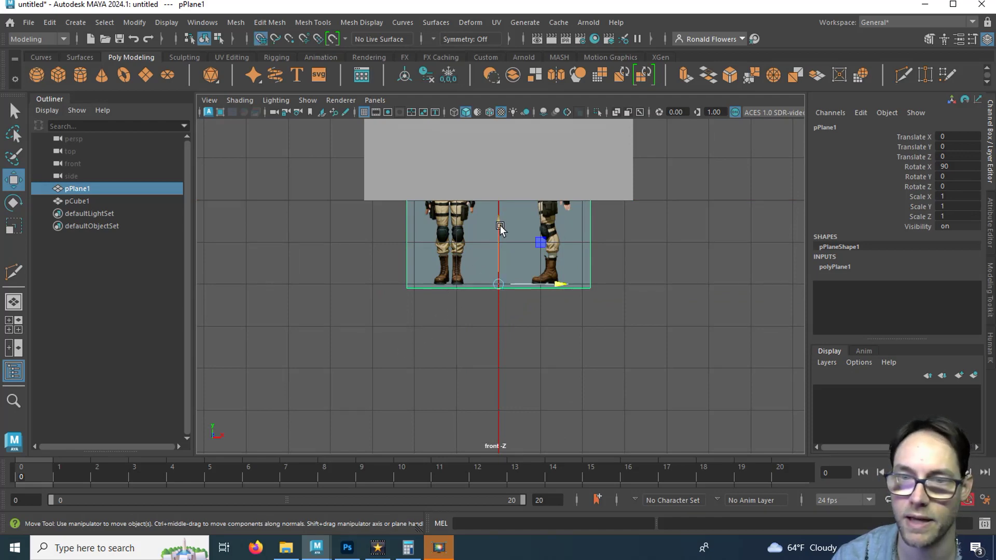
{"action": "left_click_drag", "start_coordinate": [500, 229], "coordinate": [500, 223]}
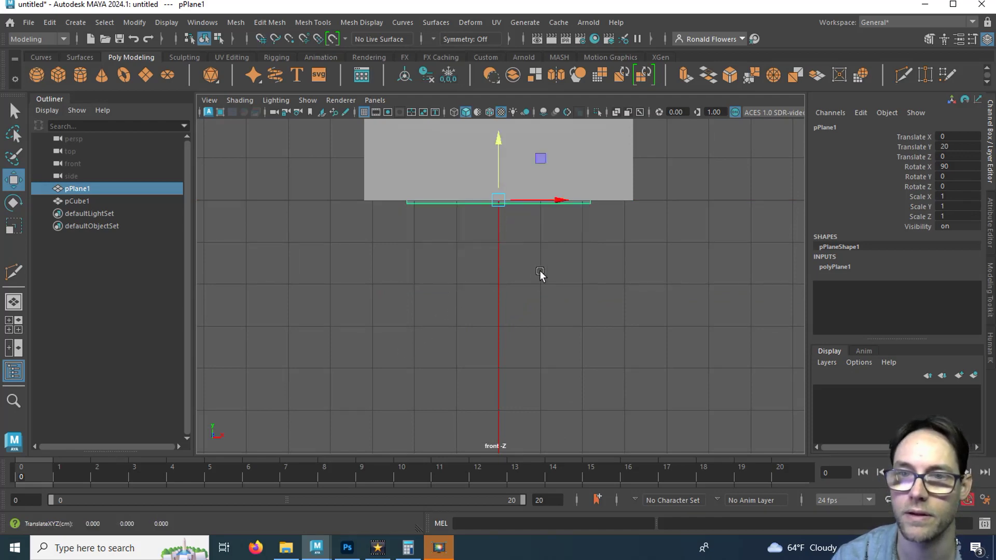
{"action": "scroll", "coordinate": [542, 277], "scroll_direction": "down", "scroll_amount": 2}
{"action": "middle_click_drag", "start_coordinate": [651, 256], "coordinate": [633, 426], "text": "alt"}
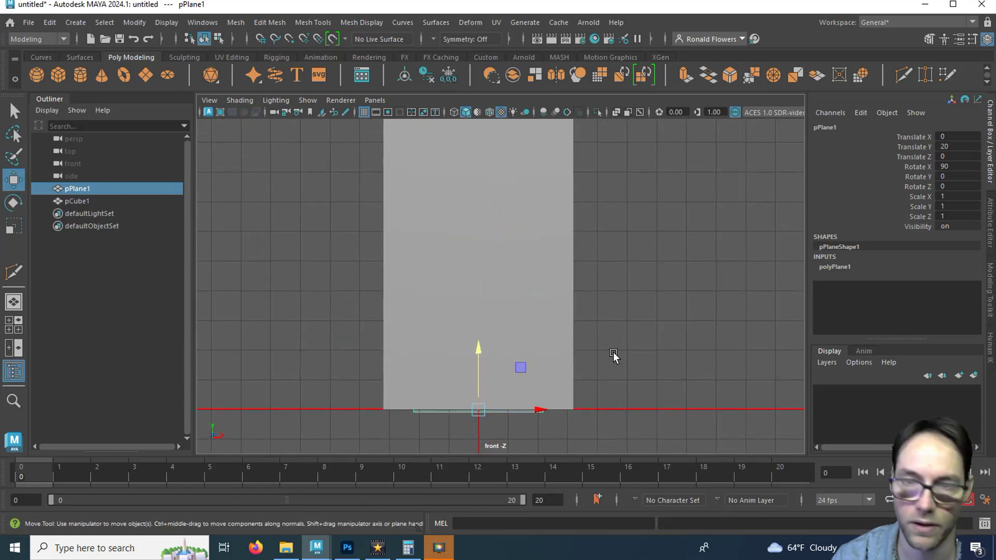
Step: Turn on X-Ray shading in the front view
{"action": "key", "text": "r"}
{"action": "scroll", "coordinate": [612, 318], "scroll_direction": "down", "scroll_amount": 3}
{"action": "middle_click_drag", "start_coordinate": [609, 267], "coordinate": [597, 341], "text": "alt"}
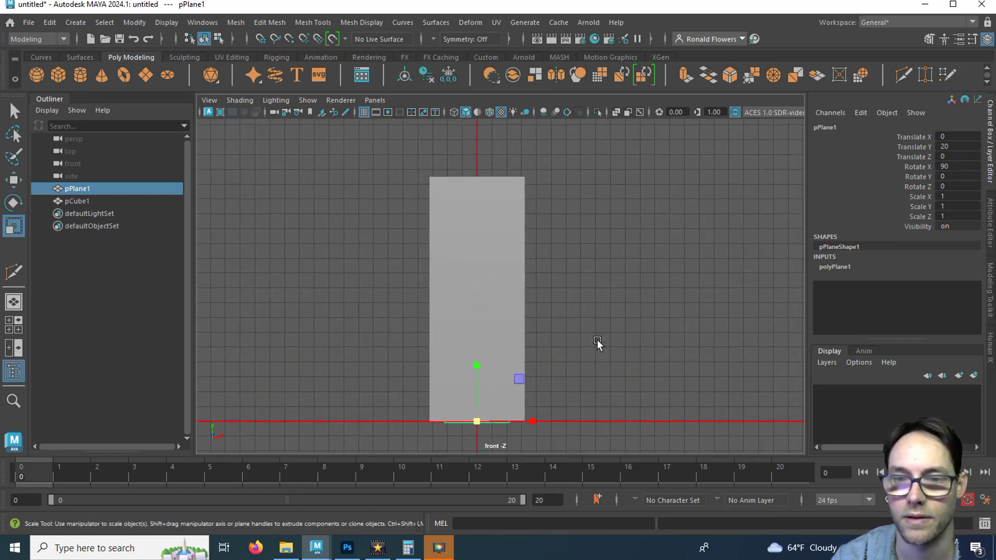
{"action": "scroll", "coordinate": [597, 342], "scroll_direction": "down", "scroll_amount": 1}
{"action": "middle_click_drag", "start_coordinate": [587, 376], "coordinate": [586, 320], "text": "alt"}
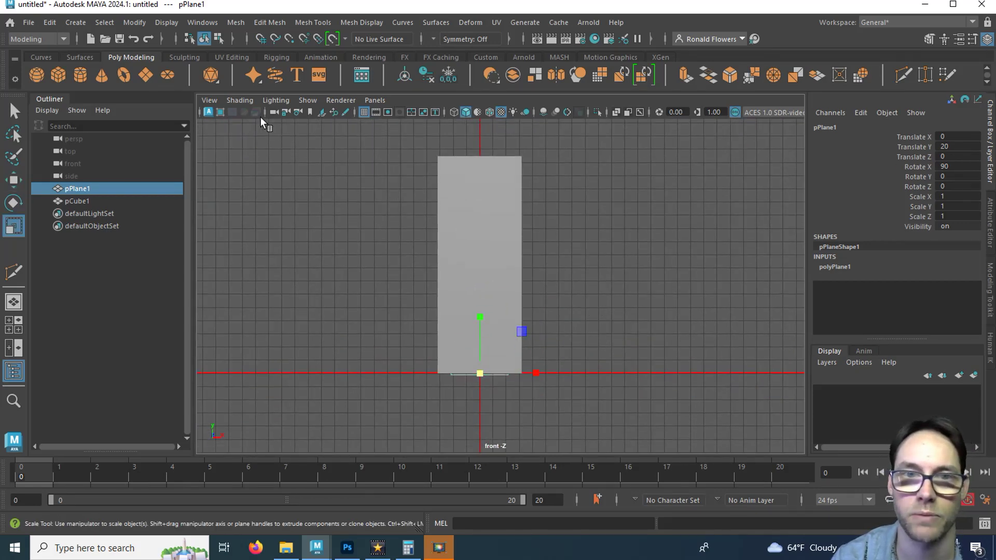
{"action": "left_click", "coordinate": [239, 101]}
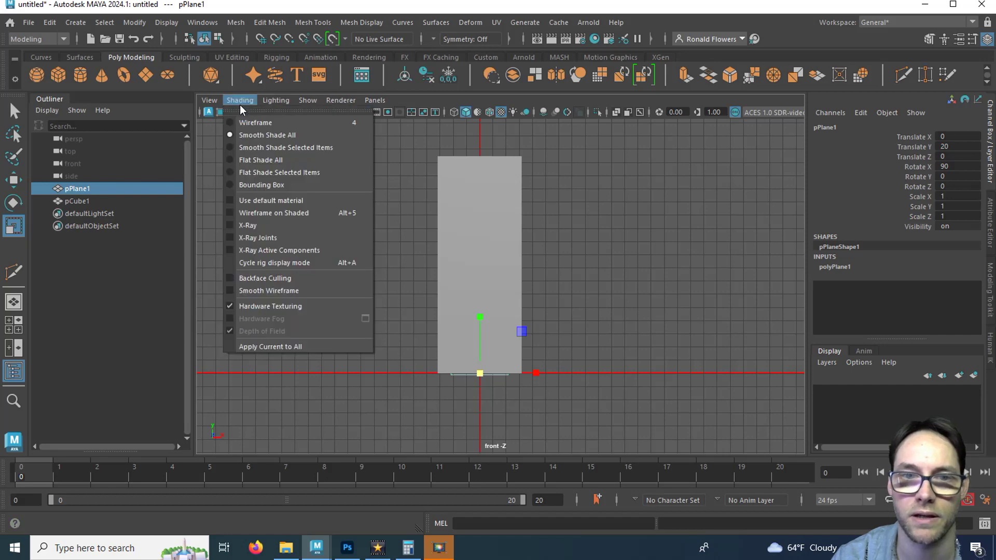
{"action": "left_click", "coordinate": [264, 226]}
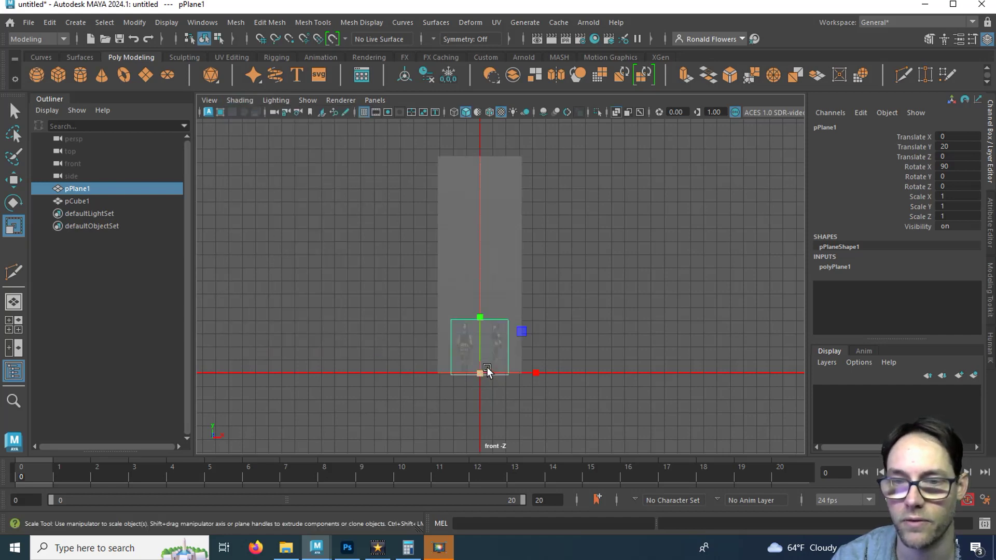
Step: Scale pPlane1 uniformly to about 4.339 so Jill matches the 165-tall box
{"action": "left_click_drag", "start_coordinate": [480, 371], "coordinate": [676, 216]}
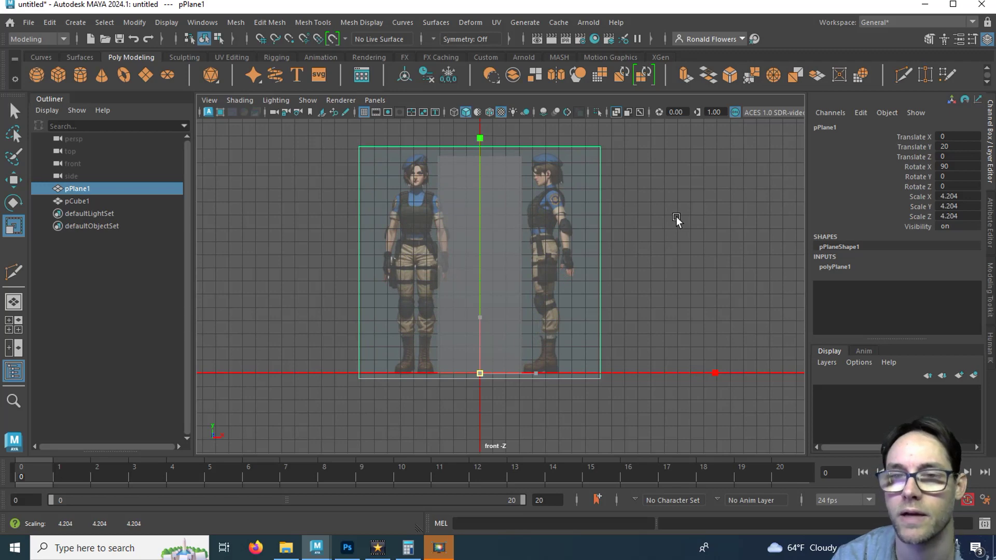
{"action": "scroll", "coordinate": [577, 211], "scroll_direction": "up", "scroll_amount": 5}
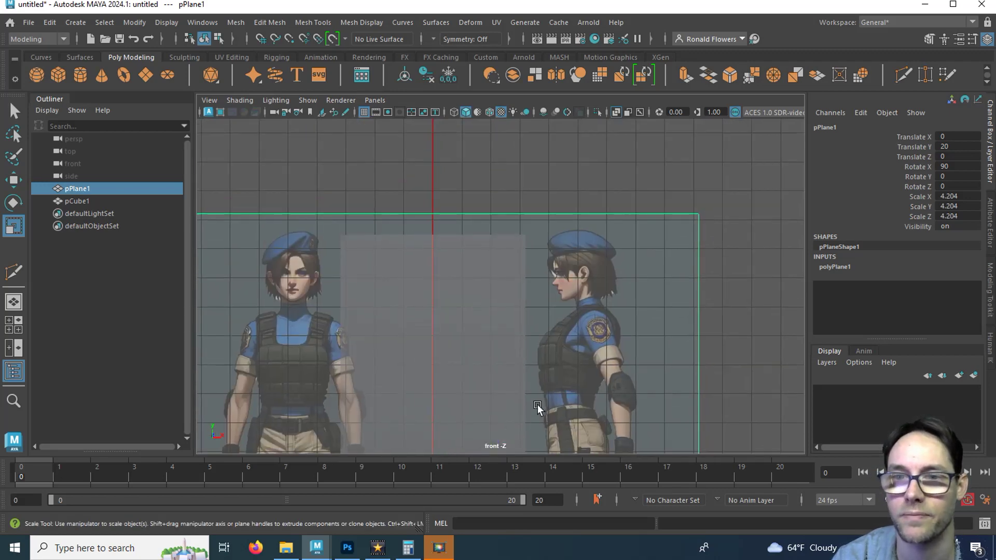
{"action": "scroll", "coordinate": [518, 302], "scroll_direction": "up", "scroll_amount": 4}
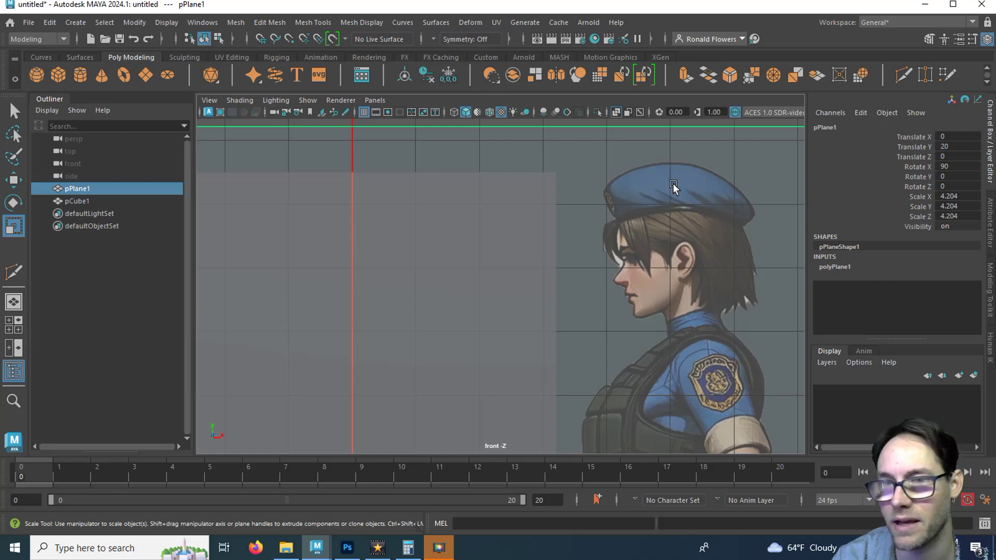
{"action": "scroll", "coordinate": [547, 178], "scroll_direction": "down", "scroll_amount": 8}
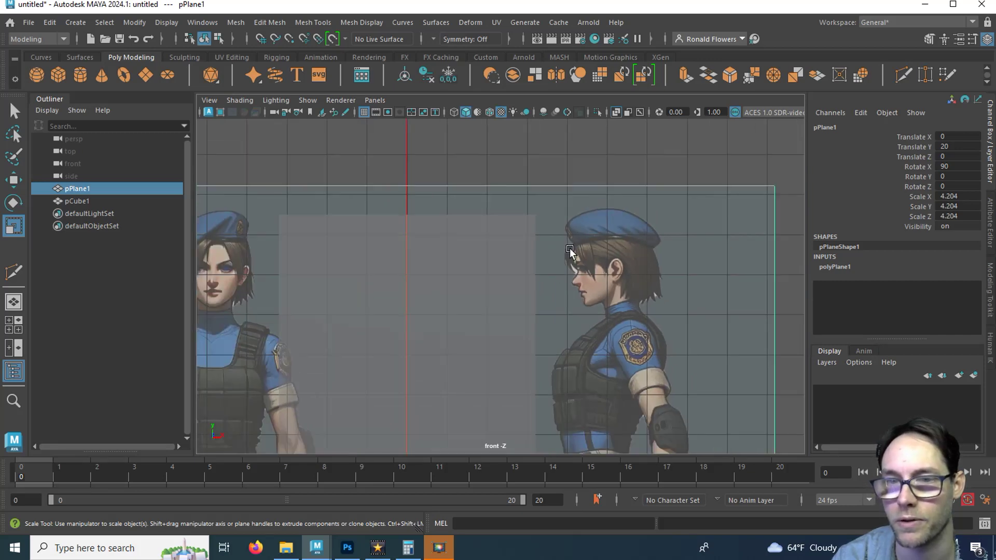
{"action": "scroll", "coordinate": [543, 288], "scroll_direction": "down", "scroll_amount": 2}
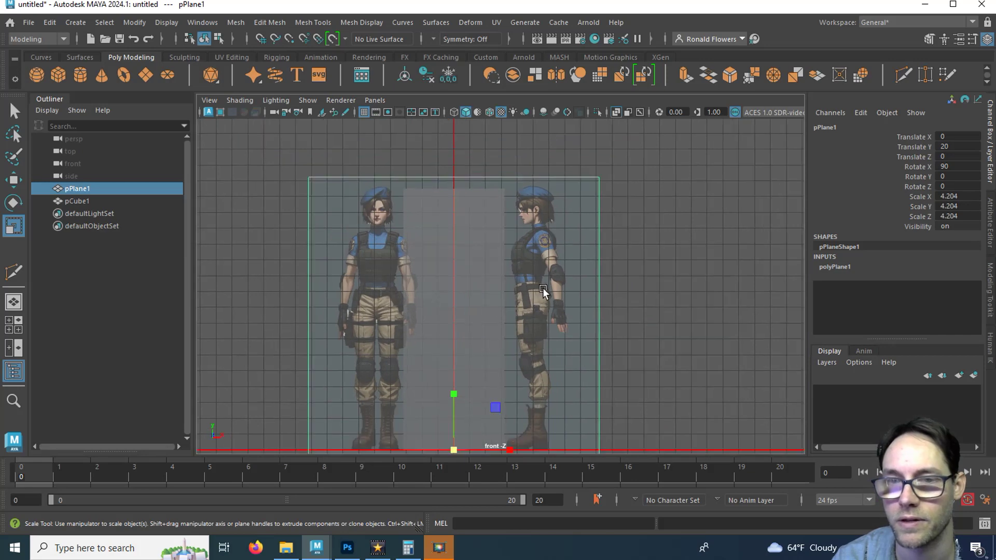
{"action": "middle_click_drag", "start_coordinate": [542, 288], "coordinate": [546, 260], "text": "alt"}
{"action": "left_click_drag", "start_coordinate": [458, 415], "coordinate": [468, 403]}
{"action": "scroll", "coordinate": [540, 236], "scroll_direction": "up", "scroll_amount": 10}
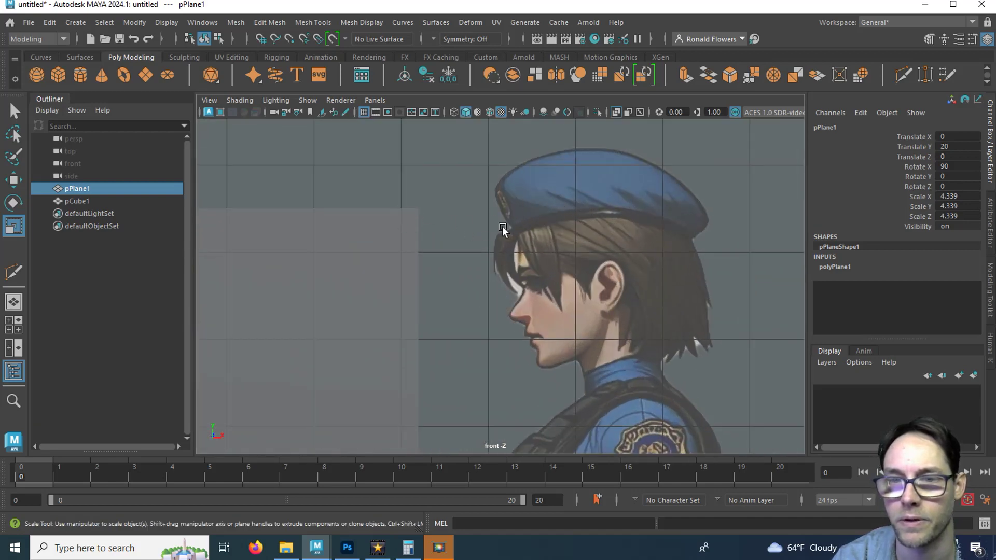
{"action": "scroll", "coordinate": [472, 233], "scroll_direction": "down", "scroll_amount": 10}
{"action": "key", "text": "f"}
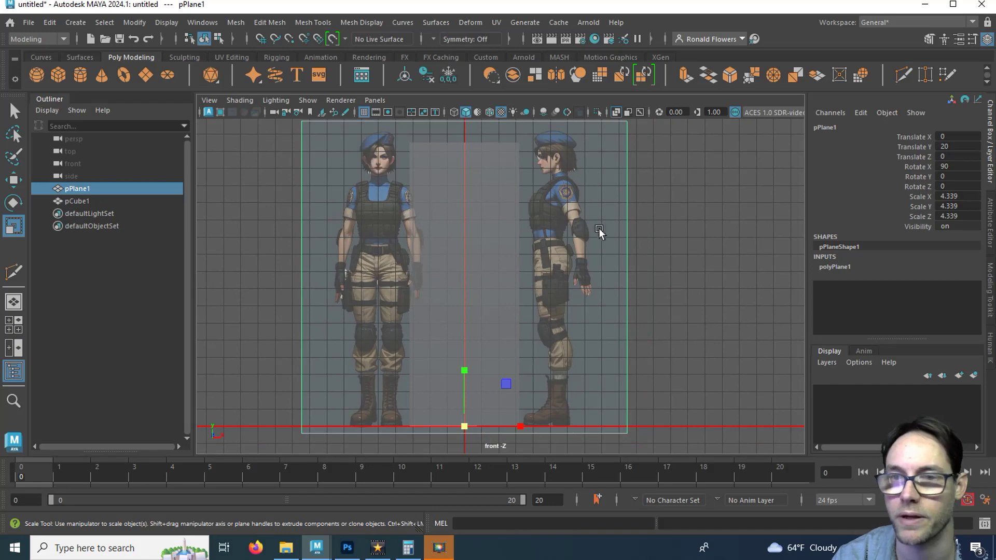
Step: Return to the perspective view and deselect the reference plane
{"action": "key", "text": "space"}
{"action": "key", "text": "space"}
{"action": "left_click_drag", "start_coordinate": [622, 233], "coordinate": [589, 344], "text": "alt"}
{"action": "left_click", "coordinate": [633, 285]}
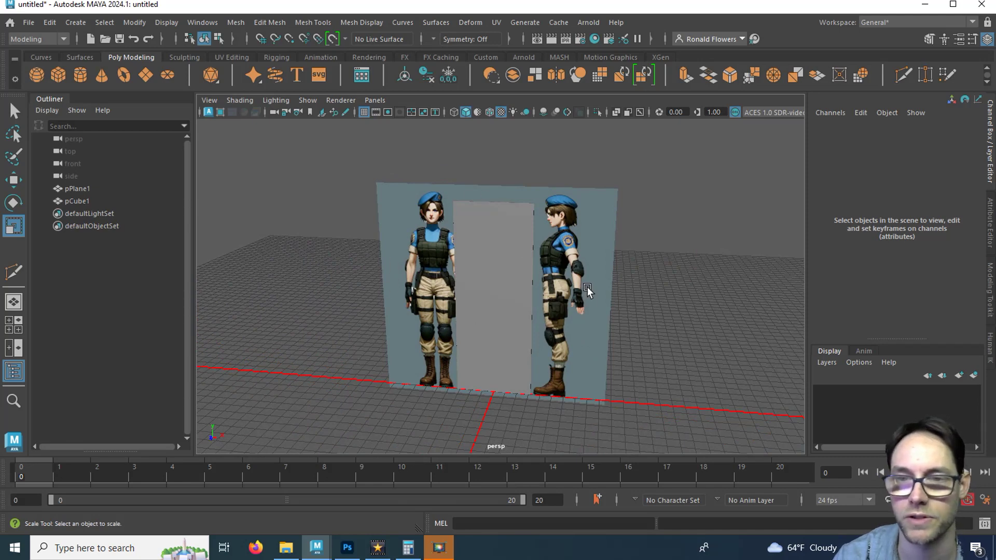
Step: Delete the placeholder measuring box pCube1
{"action": "left_click", "coordinate": [501, 257]}
{"action": "left_click", "coordinate": [420, 429]}
{"action": "left_click", "coordinate": [519, 277]}
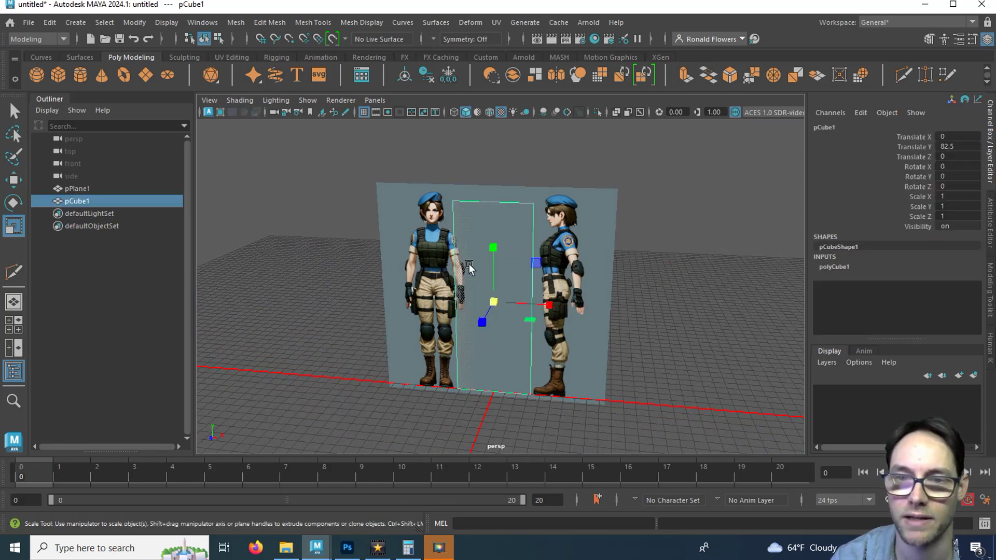
{"action": "key", "text": "Delete"}
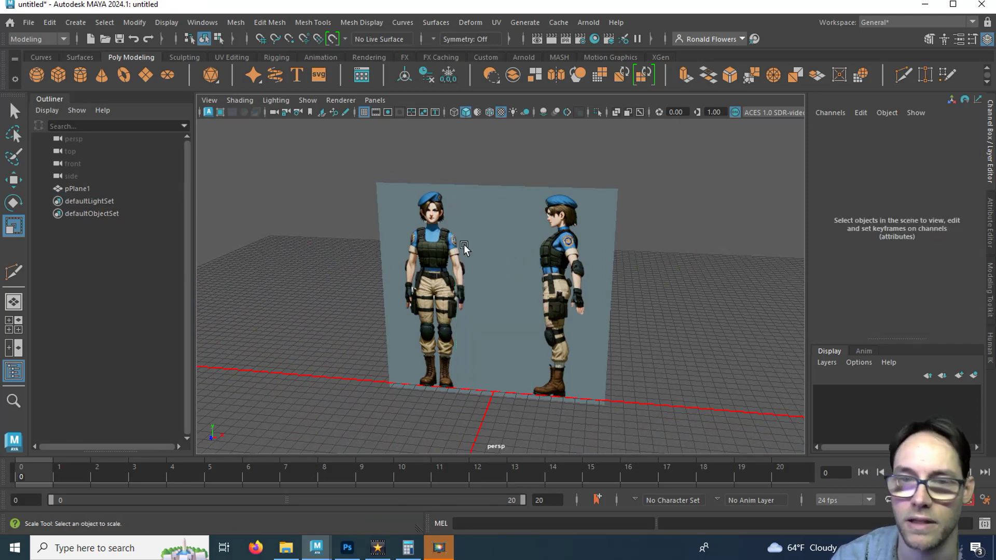
Step: Select the Jill reference plane pPlane1 and expand its polyPlane1 creation settings
{"action": "left_click", "coordinate": [496, 254]}
{"action": "left_click_drag", "start_coordinate": [524, 254], "coordinate": [479, 260], "text": "alt"}
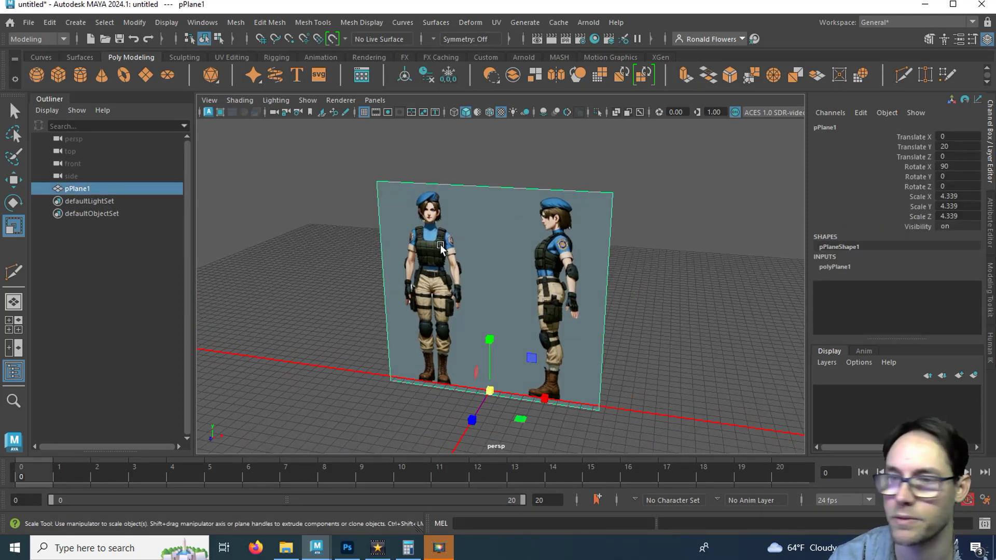
{"action": "left_click", "coordinate": [840, 270]}
Step: Set the reference plane's Subdivisions Width to 2 to add a middle edge
{"action": "left_click", "coordinate": [894, 307]}
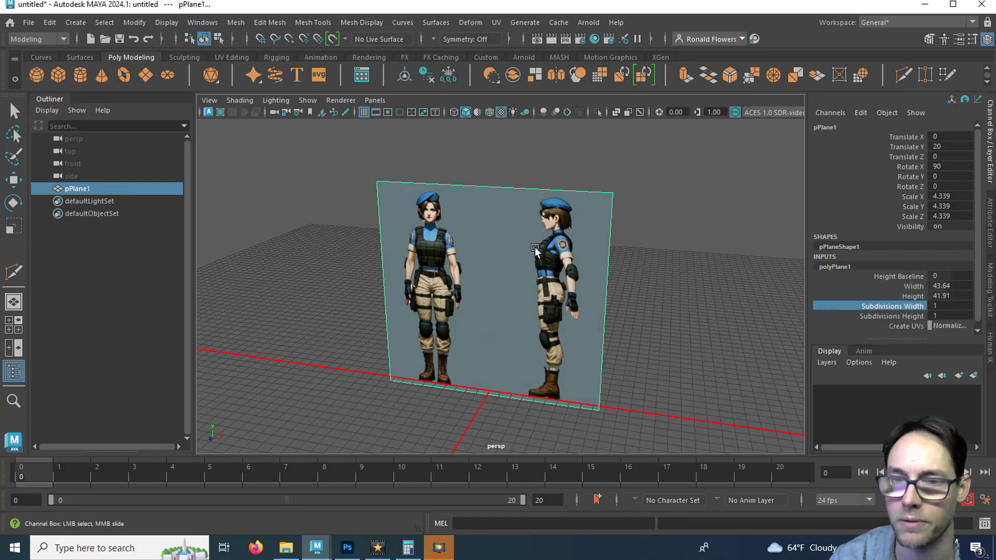
{"action": "middle_click_drag", "start_coordinate": [680, 293], "coordinate": [684, 295]}
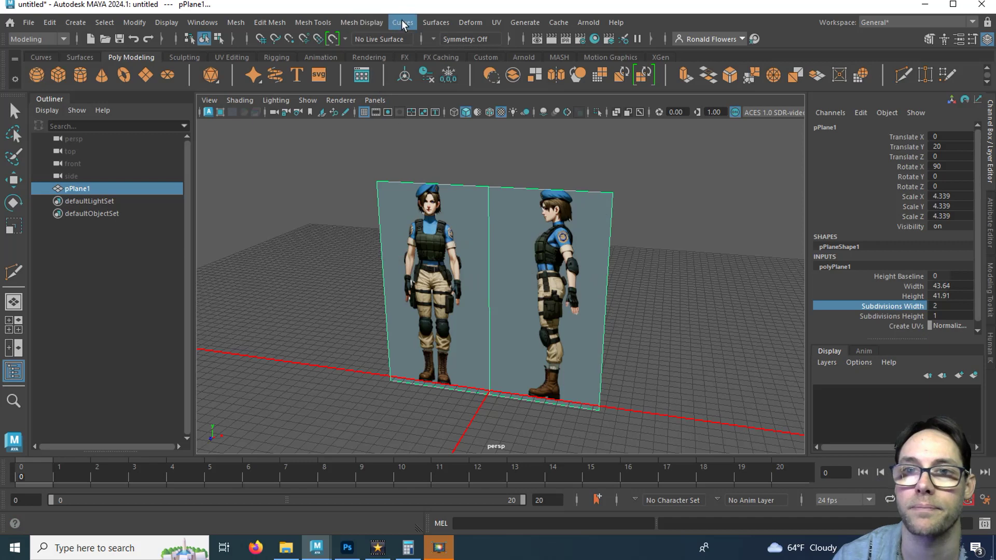
Step: Open the UV Editor beside the viewport and switch the UV view to edge mode
{"action": "left_click", "coordinate": [497, 21]}
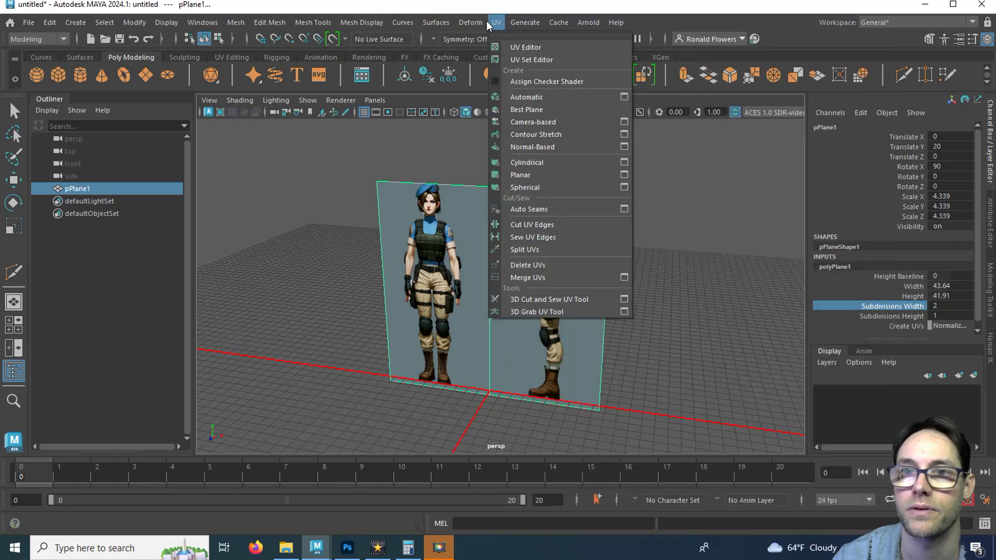
{"action": "mouse_move", "coordinate": [496, 22]}
{"action": "left_click", "coordinate": [524, 48]}
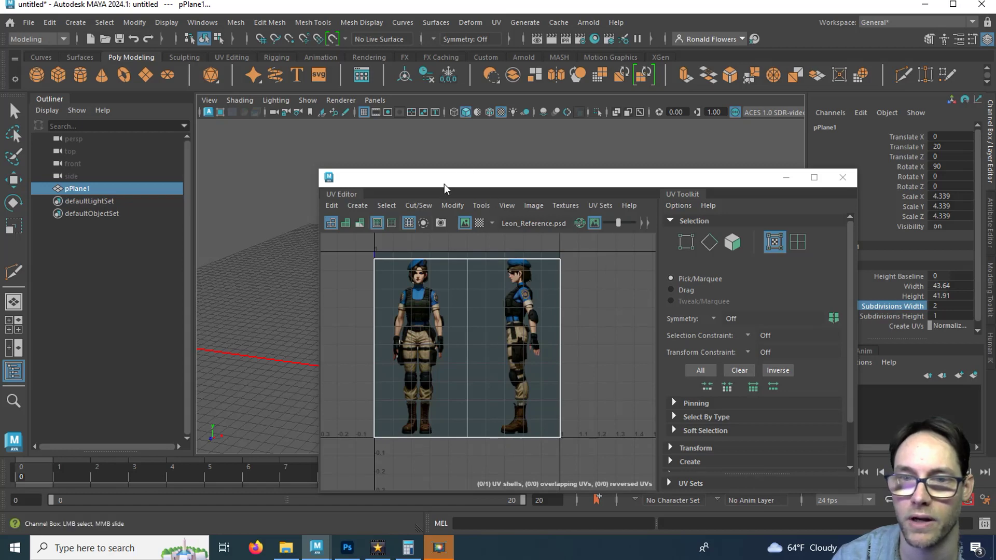
{"action": "left_click_drag", "start_coordinate": [444, 183], "coordinate": [742, 155]}
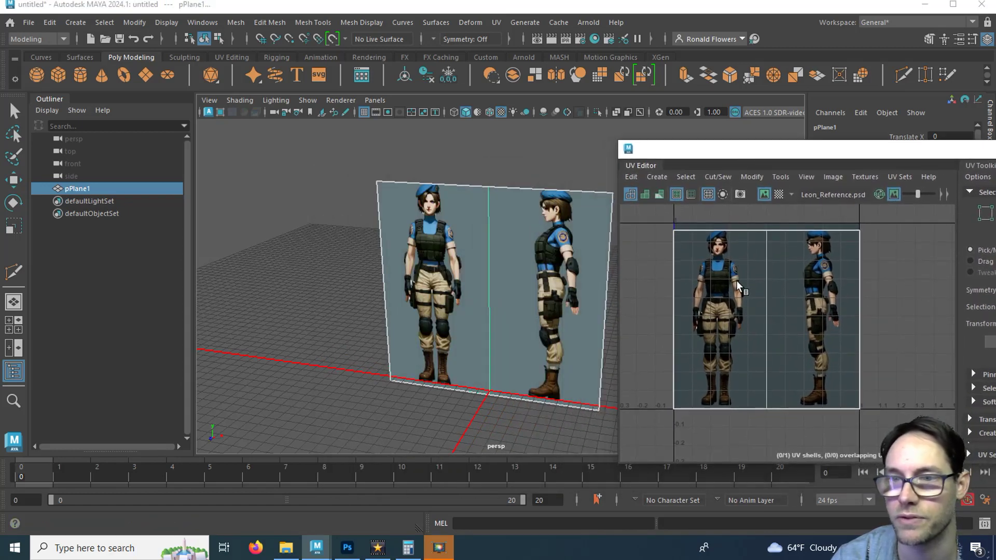
{"action": "scroll", "coordinate": [732, 281], "scroll_direction": "up", "scroll_amount": 5}
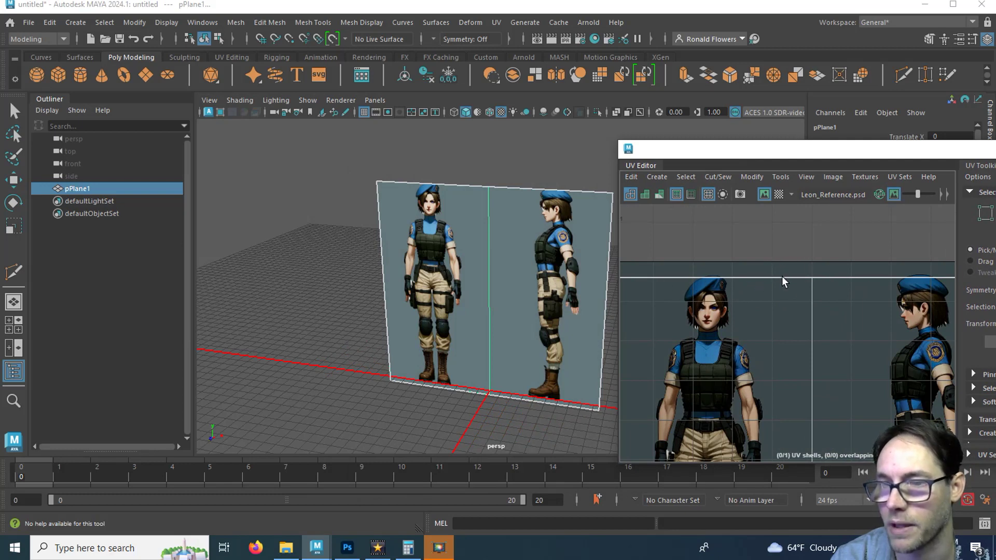
{"action": "scroll", "coordinate": [788, 290], "scroll_direction": "down", "scroll_amount": 4}
{"action": "right_click", "coordinate": [791, 248]}
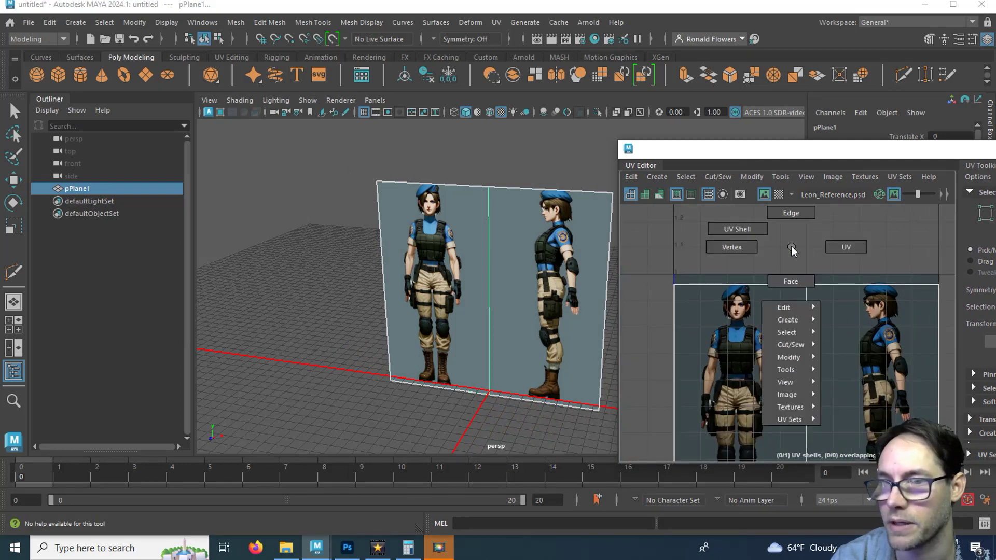
{"action": "left_click", "coordinate": [793, 216]}
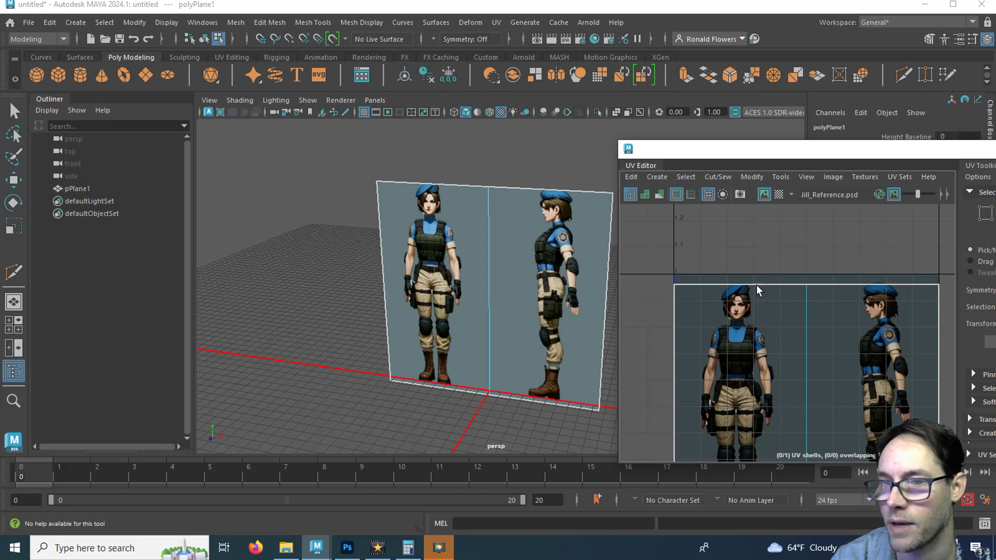
Step: Select both top UV edges and move them vertically to refit the Jill texture
{"action": "scroll", "coordinate": [759, 292], "scroll_direction": "down", "scroll_amount": 3}
{"action": "key", "text": "r"}
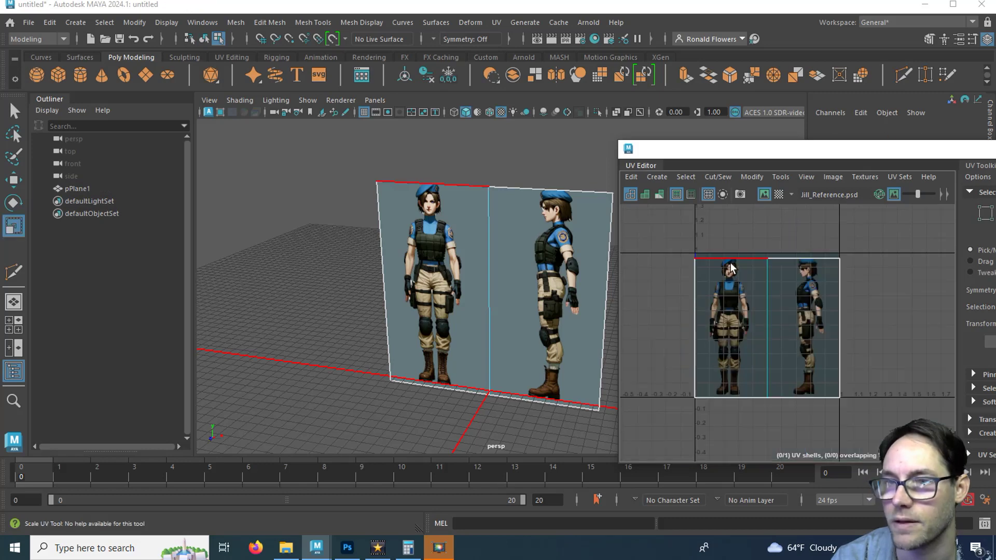
{"action": "left_click", "coordinate": [721, 259]}
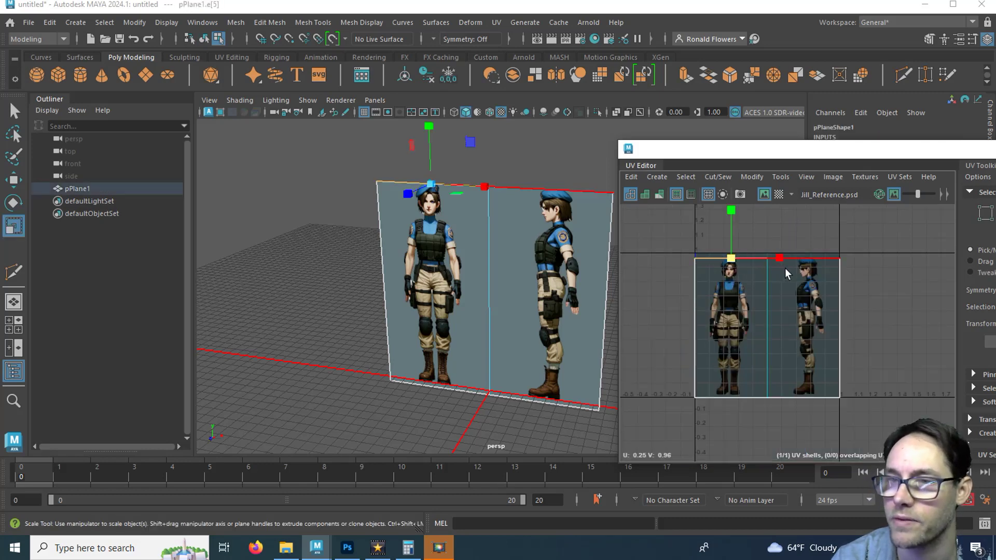
{"action": "left_click", "coordinate": [656, 262]}
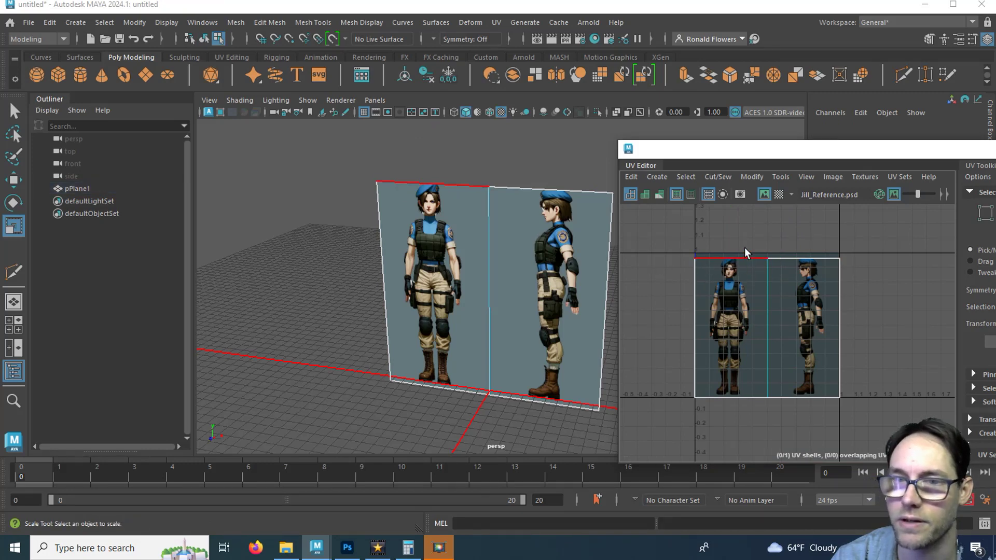
{"action": "right_click_drag", "start_coordinate": [580, 239], "coordinate": [654, 161]}
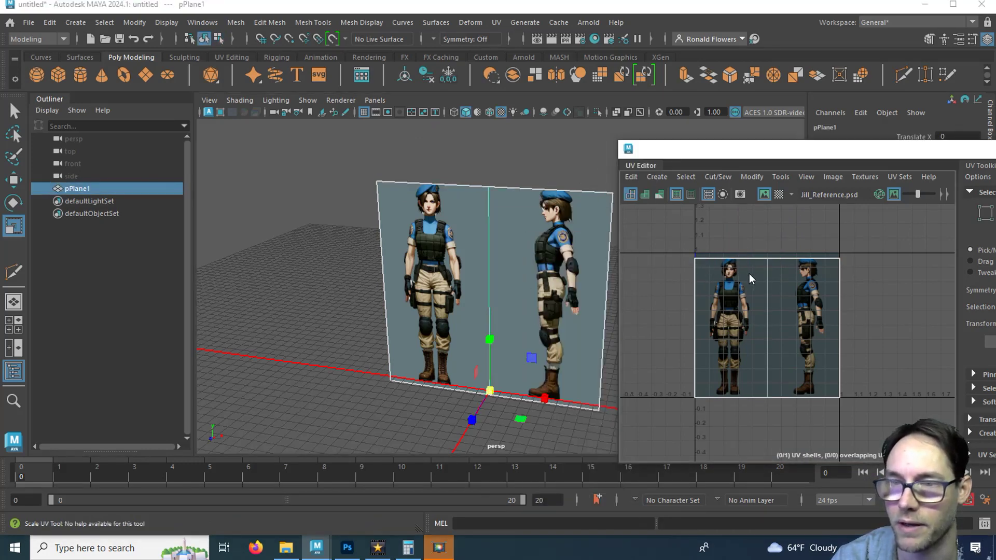
{"action": "right_click_drag", "start_coordinate": [749, 273], "coordinate": [748, 241]}
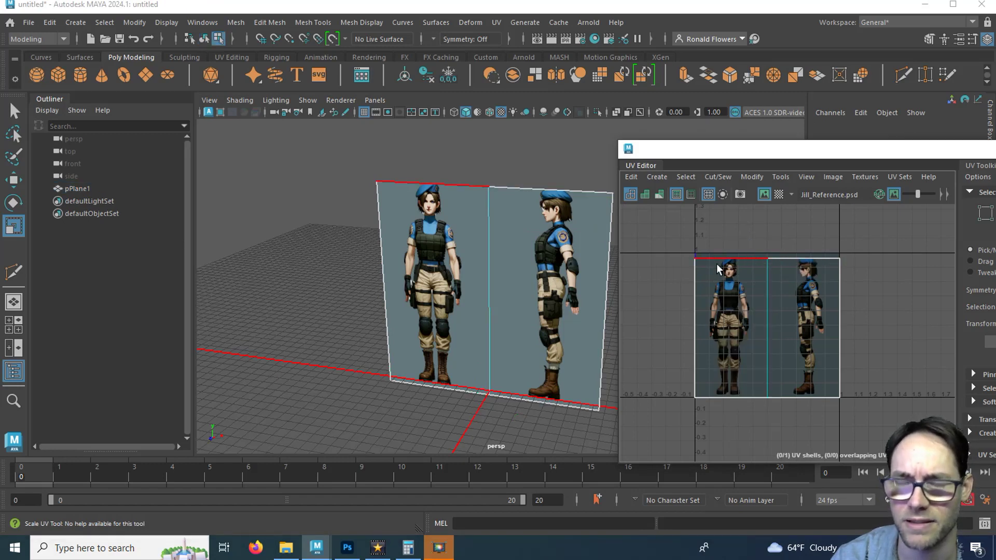
{"action": "left_click", "coordinate": [742, 258]}
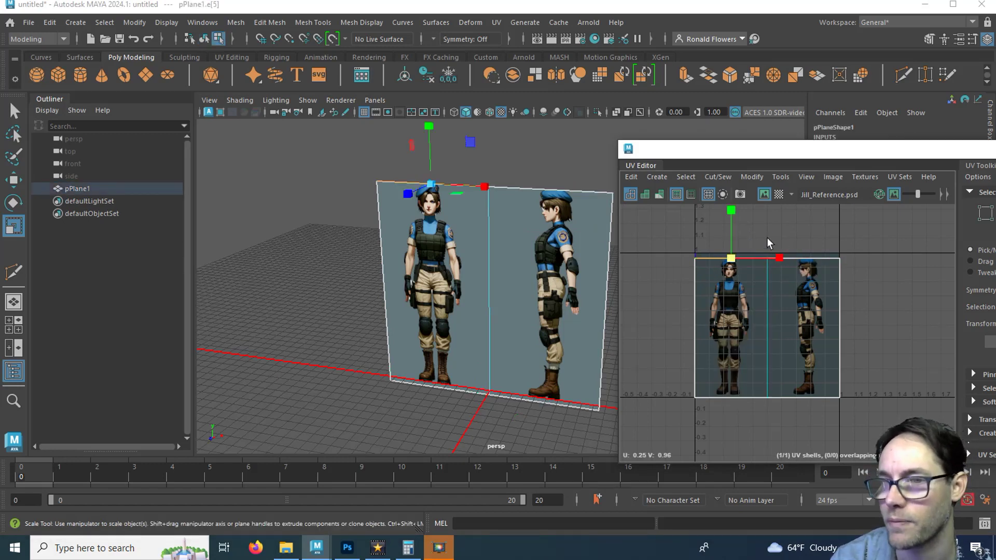
{"action": "left_click", "coordinate": [813, 257], "text": "shift"}
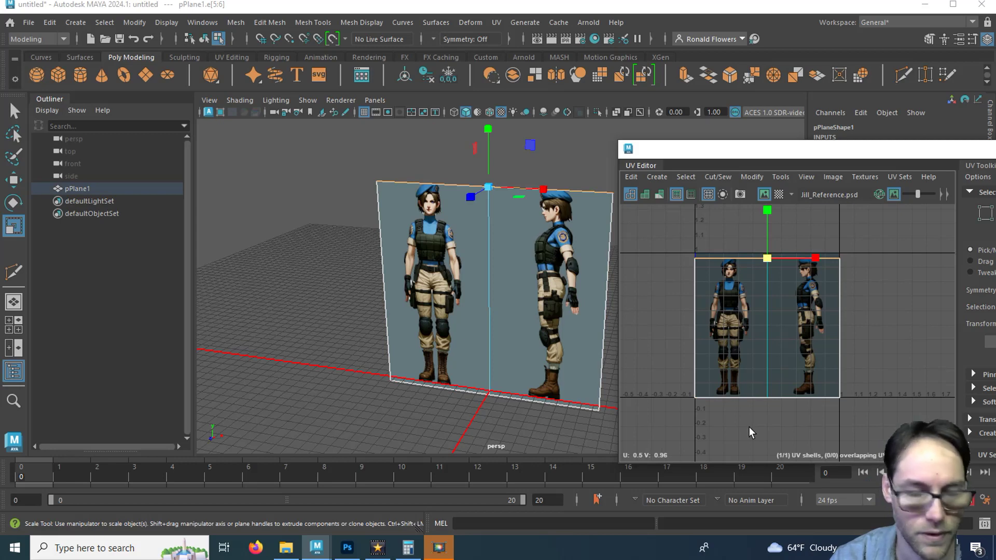
{"action": "key", "text": "w"}
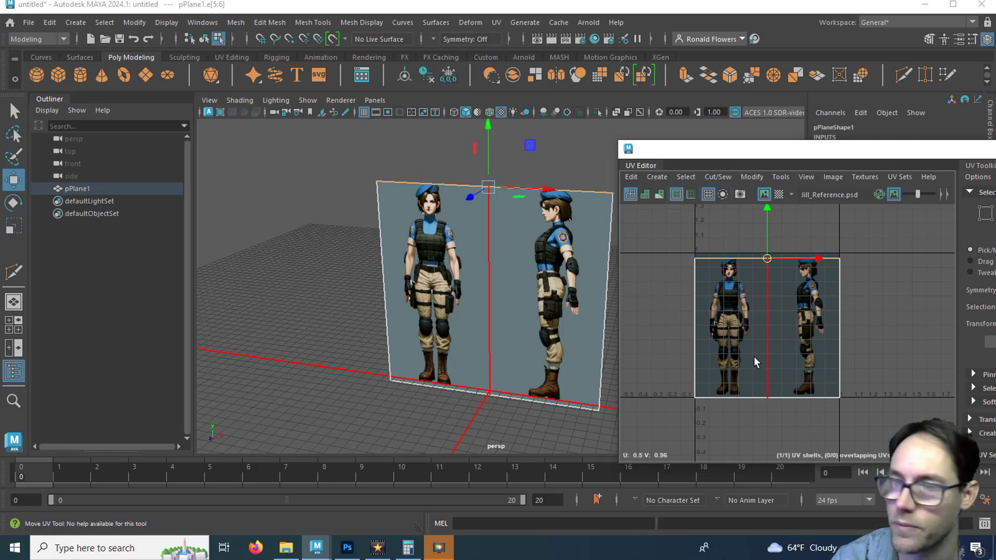
{"action": "mouse_move", "coordinate": [765, 205]}
{"action": "left_mouse_down"}
{"action": "mouse_move", "coordinate": [756, 216]}
{"action": "mouse_move", "coordinate": [780, 200]}
{"action": "left_mouse_up"}
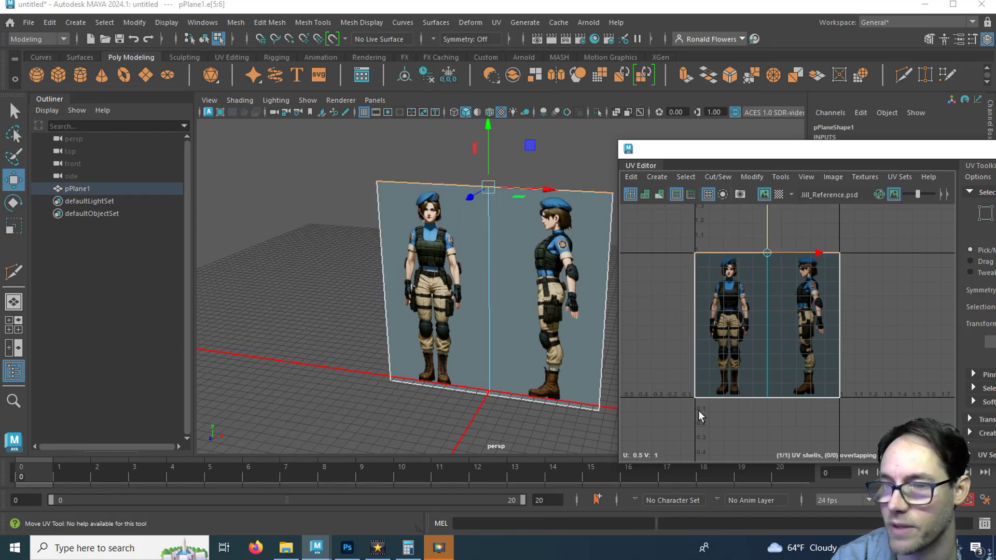
{"action": "left_click", "coordinate": [668, 290]}
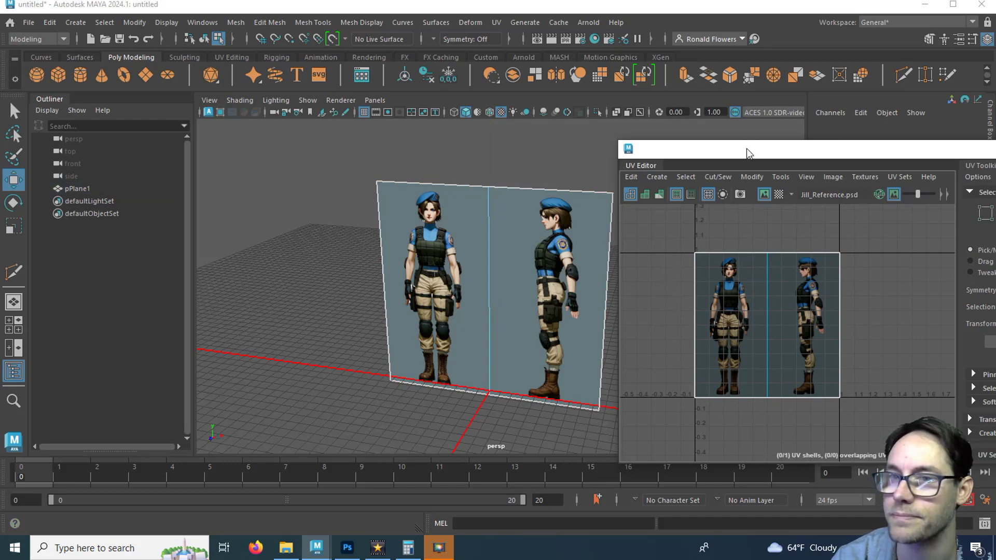
{"action": "left_click_drag", "start_coordinate": [746, 148], "coordinate": [569, 173]}
Step: Close the UV Editor and detach the plane along its middle vertical edge
{"action": "left_click", "coordinate": [965, 174]}
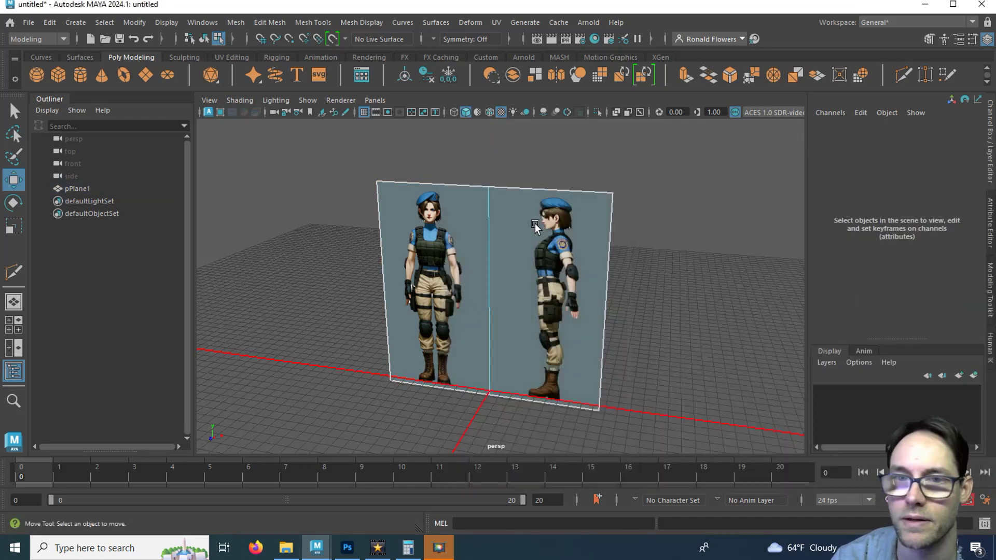
{"action": "right_click", "coordinate": [535, 219]}
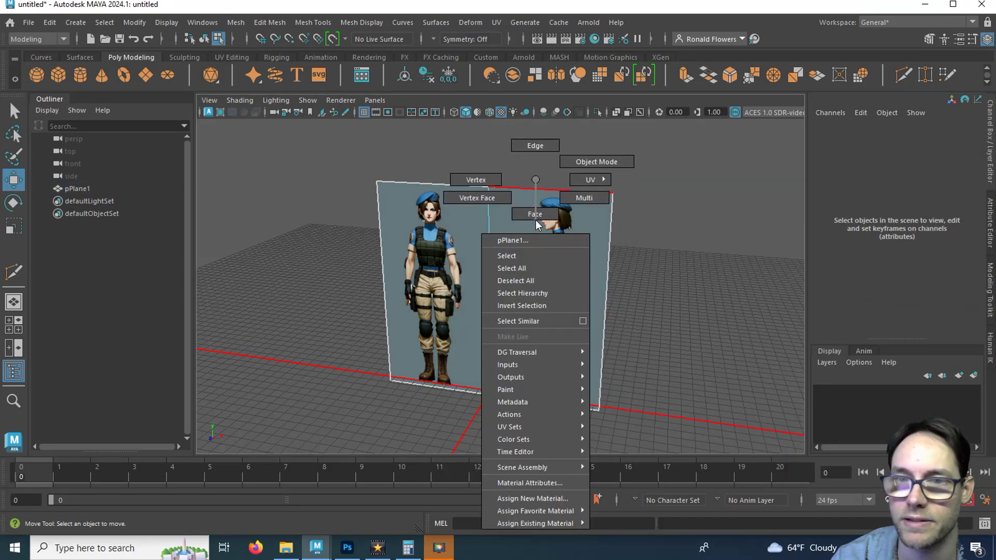
{"action": "left_click", "coordinate": [531, 144]}
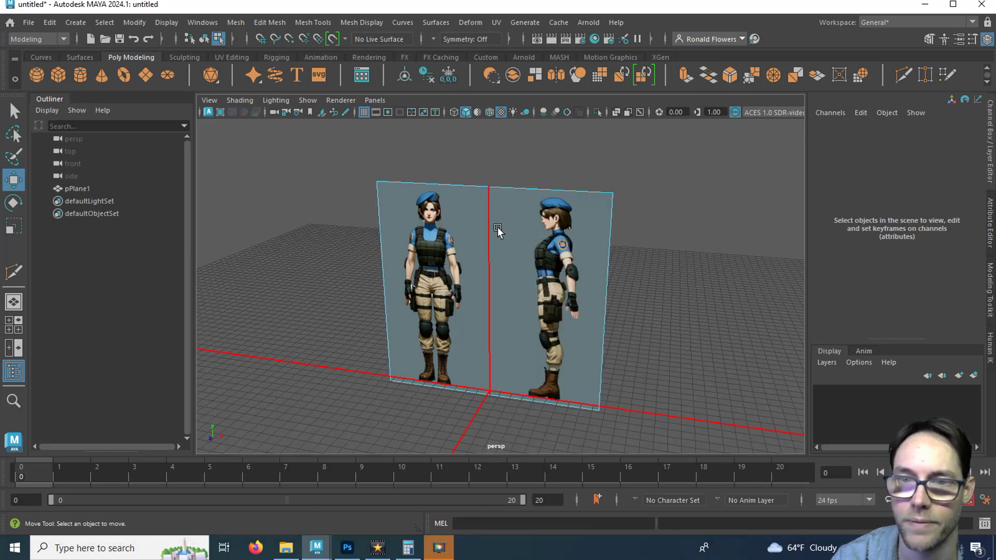
{"action": "left_click", "coordinate": [485, 302]}
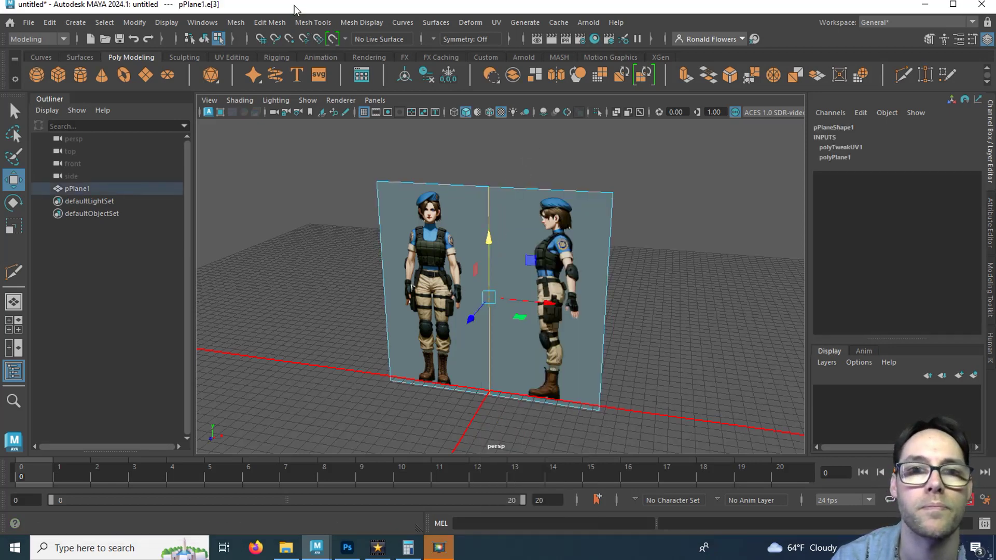
{"action": "left_click", "coordinate": [265, 24]}
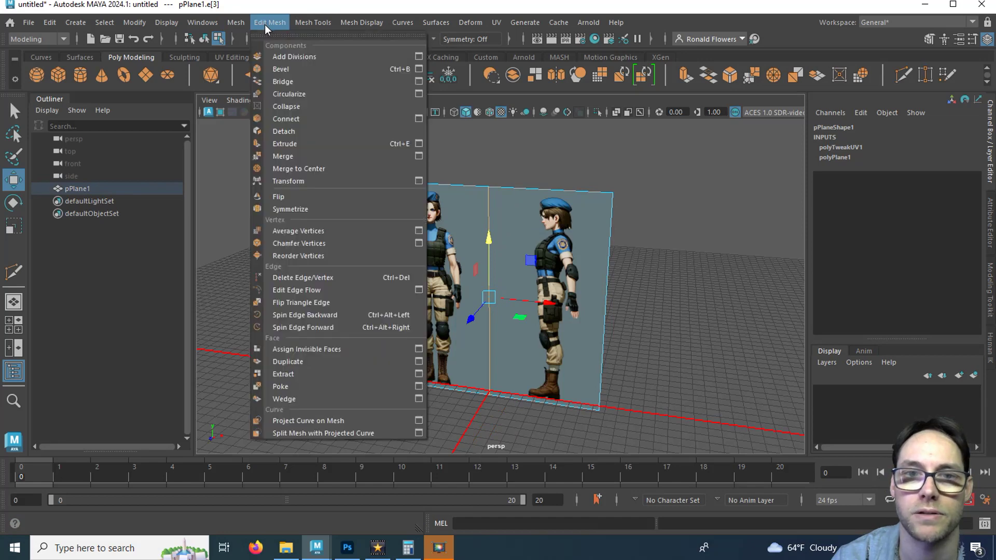
{"action": "left_click", "coordinate": [300, 130]}
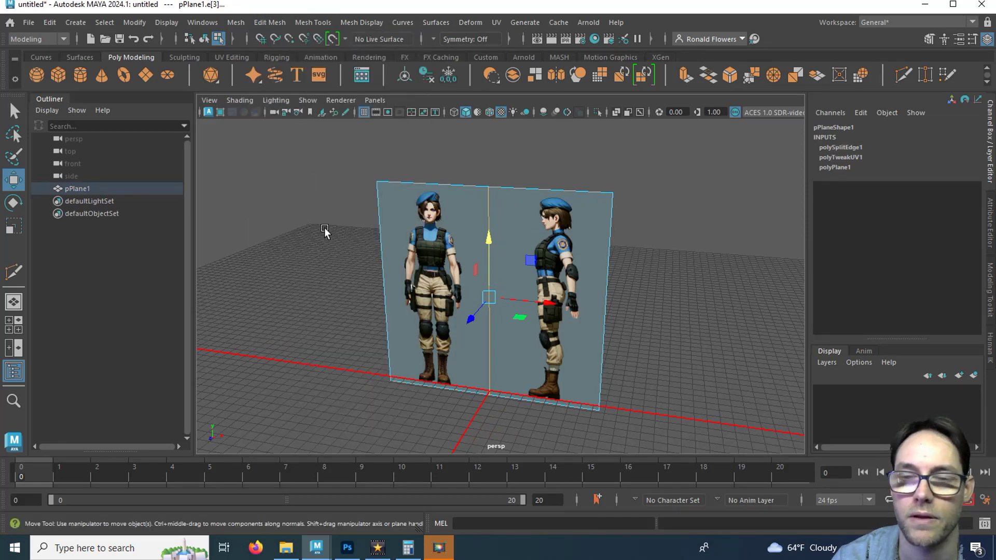
Step: Test-move the top middle vertex, undo it, and return to Object Mode
{"action": "right_click", "coordinate": [524, 164]}
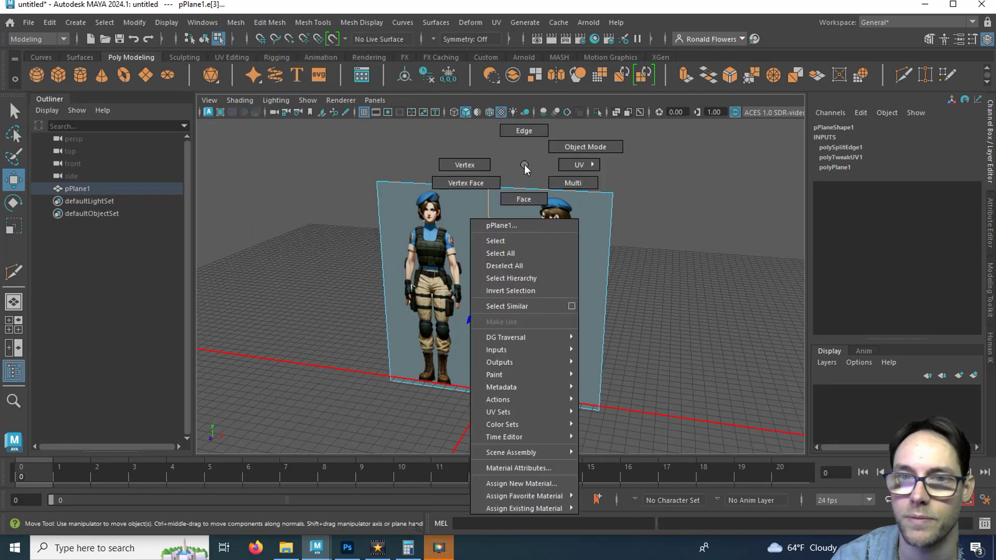
{"action": "left_click", "coordinate": [491, 165]}
{"action": "right_click", "coordinate": [493, 168]}
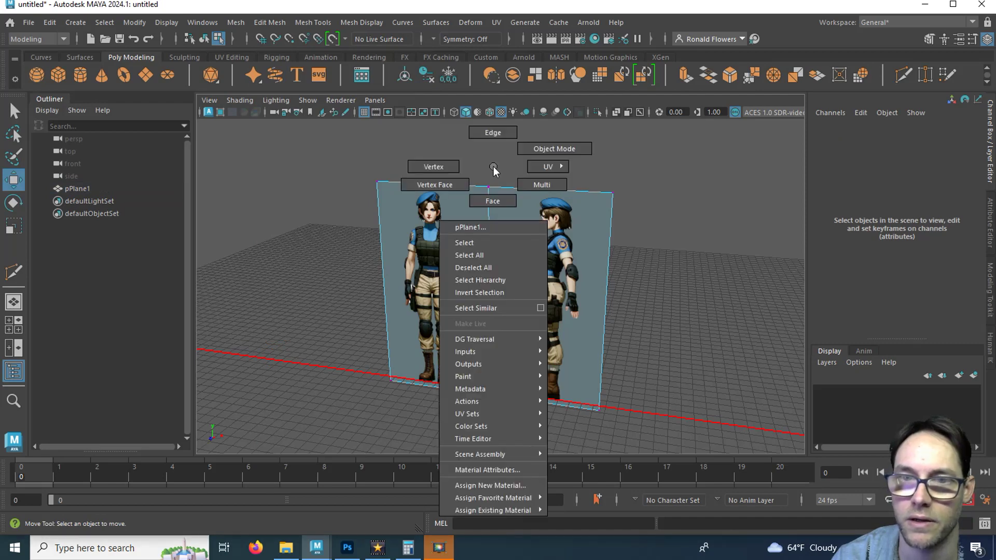
{"action": "left_click", "coordinate": [494, 182]}
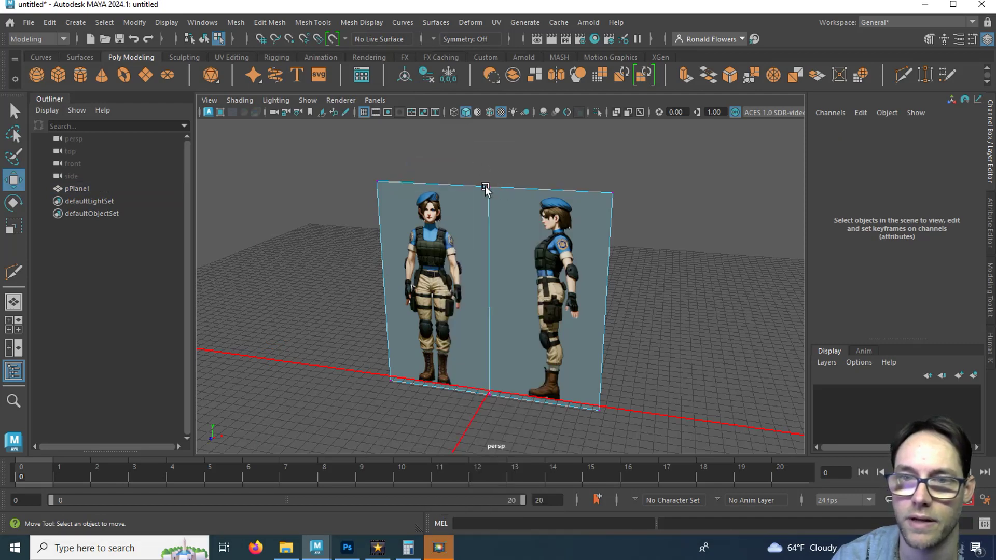
{"action": "left_click", "coordinate": [489, 186]}
{"action": "left_click_drag", "start_coordinate": [518, 189], "coordinate": [561, 192]}
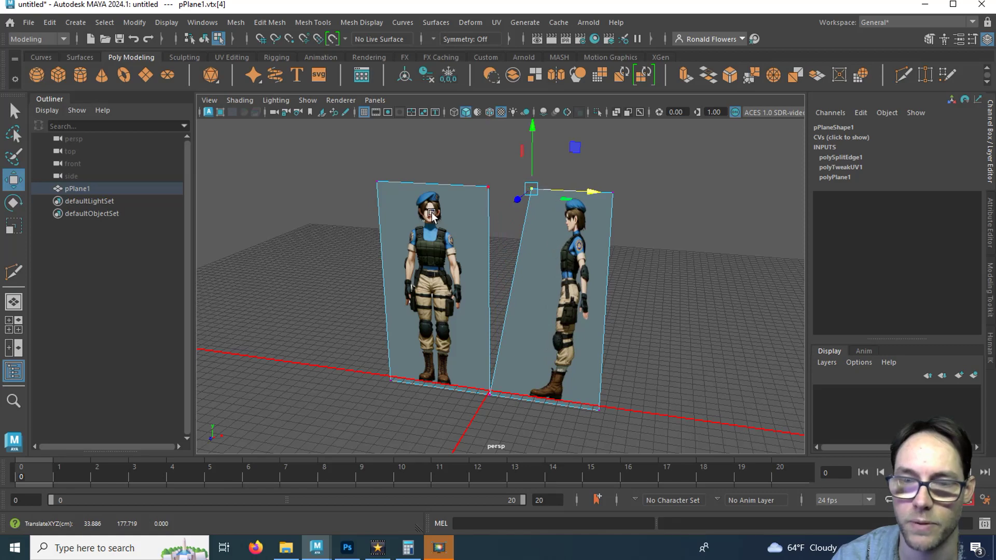
{"action": "right_click_drag", "start_coordinate": [578, 208], "coordinate": [617, 163]}
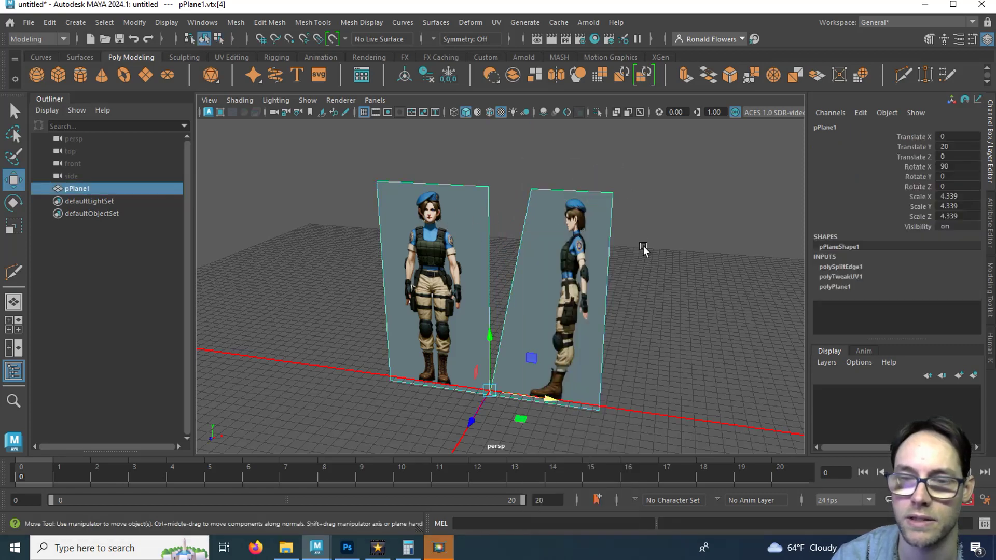
{"action": "left_click", "coordinate": [644, 252]}
{"action": "left_click", "coordinate": [550, 276]}
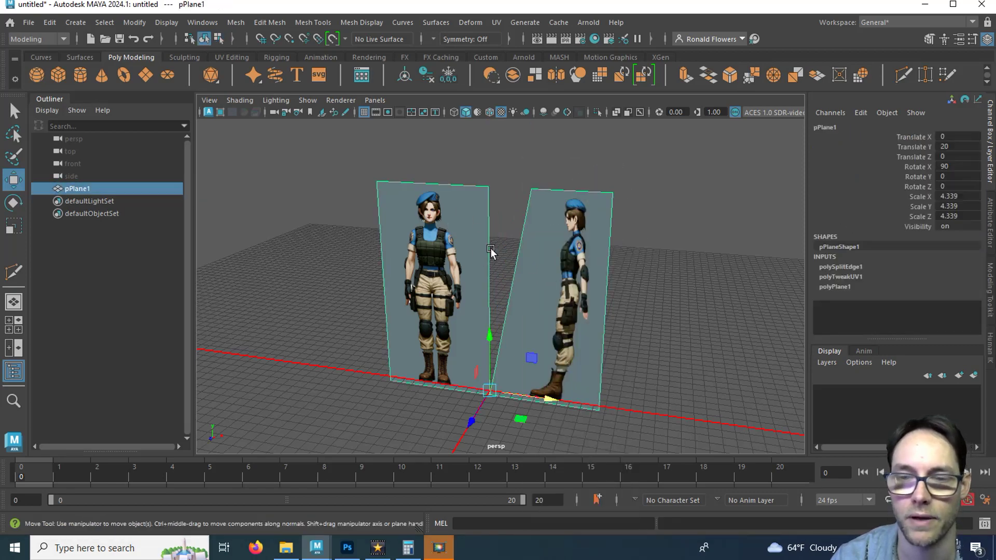
{"action": "key", "text": "ctrl+z"}
{"action": "key", "text": "ctrl+z"}
{"action": "key", "text": "ctrl+z"}
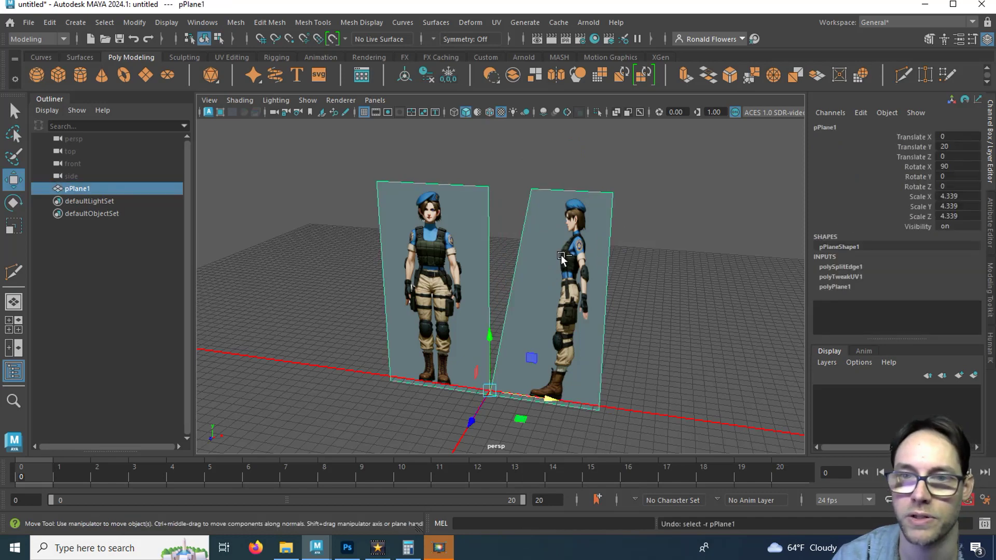
{"action": "key", "text": "ctrl+z"}
{"action": "key", "text": "ctrl+z"}
{"action": "key", "text": "ctrl+z"}
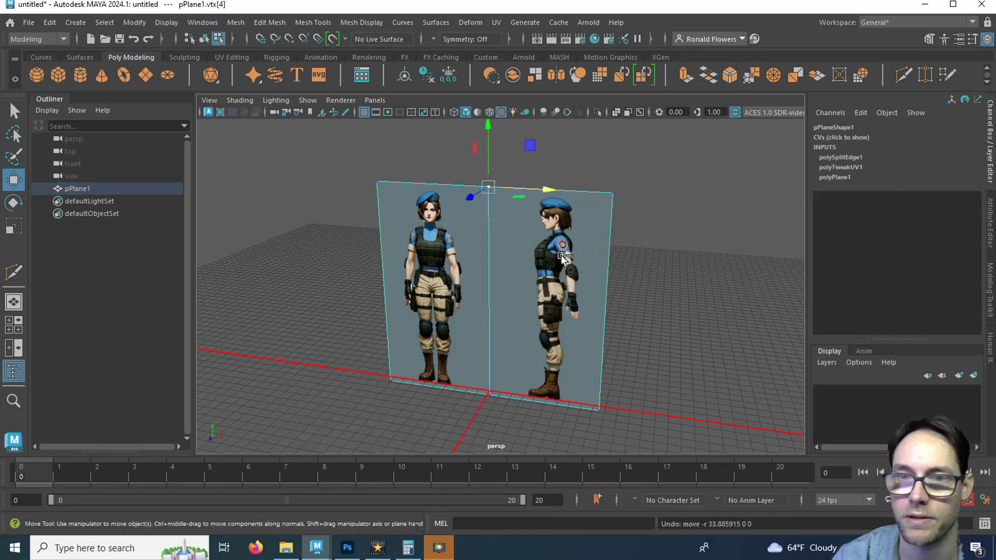
{"action": "right_click_drag", "start_coordinate": [561, 254], "coordinate": [598, 164]}
Step: Separate the plane into two panels and delete their construction history
{"action": "left_click", "coordinate": [234, 22]}
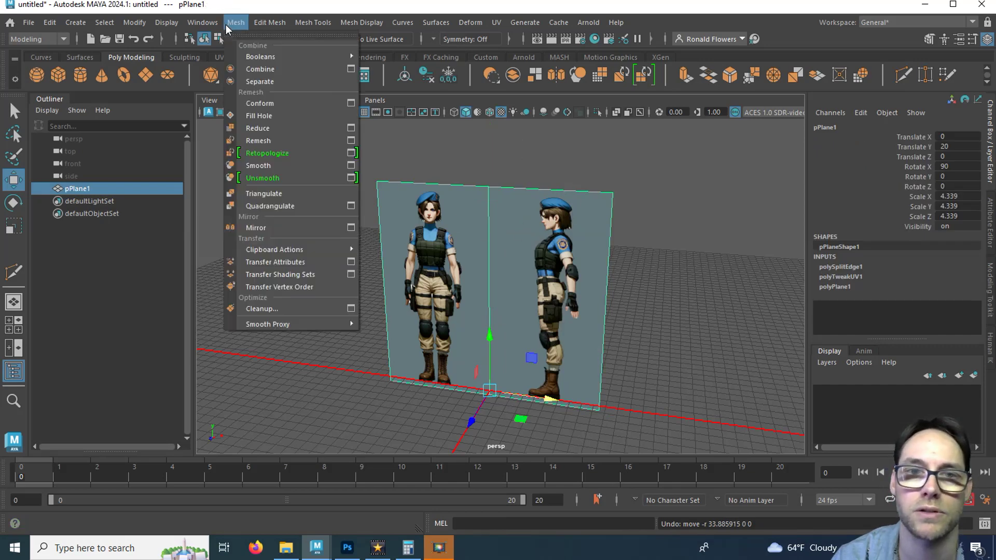
{"action": "left_click", "coordinate": [265, 82]}
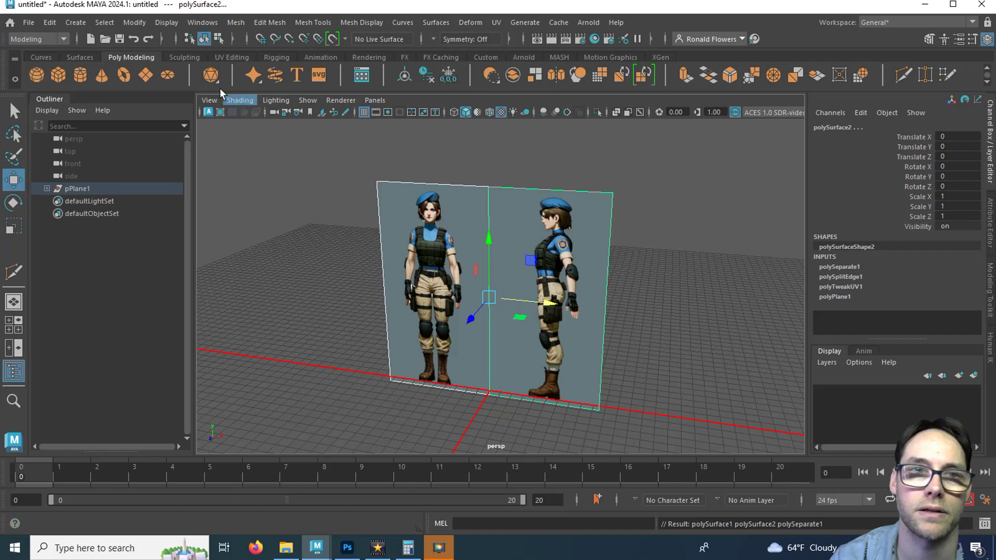
{"action": "left_click", "coordinate": [57, 26]}
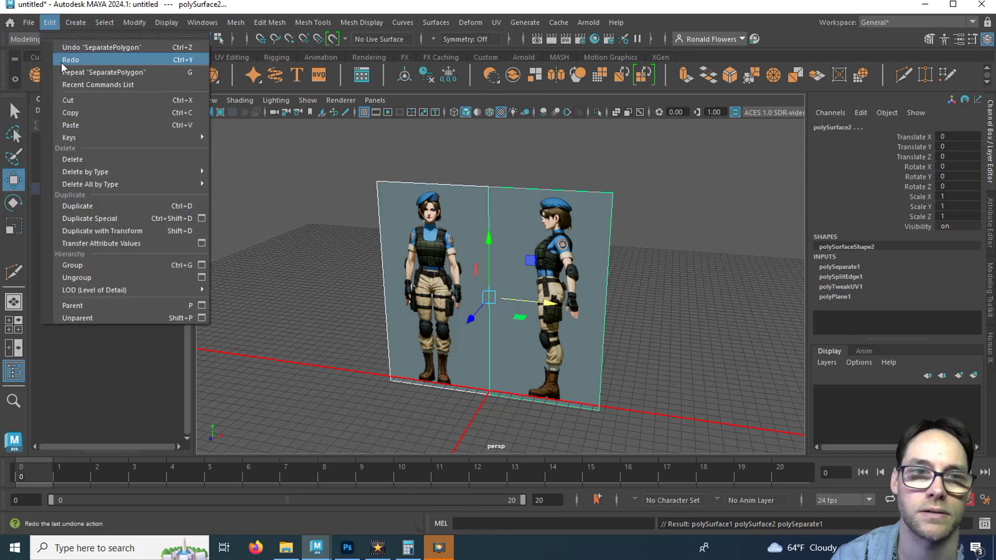
{"action": "mouse_move", "coordinate": [161, 173]}
{"action": "left_click", "coordinate": [245, 174]}
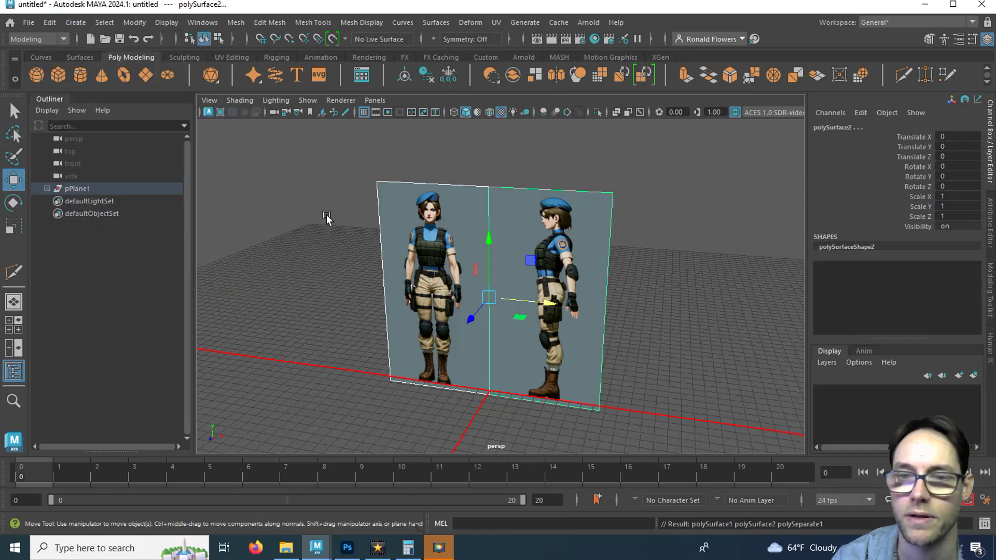
Step: Select the left front-view panel polySurface1 and show the four-view layout
{"action": "left_click", "coordinate": [439, 254]}
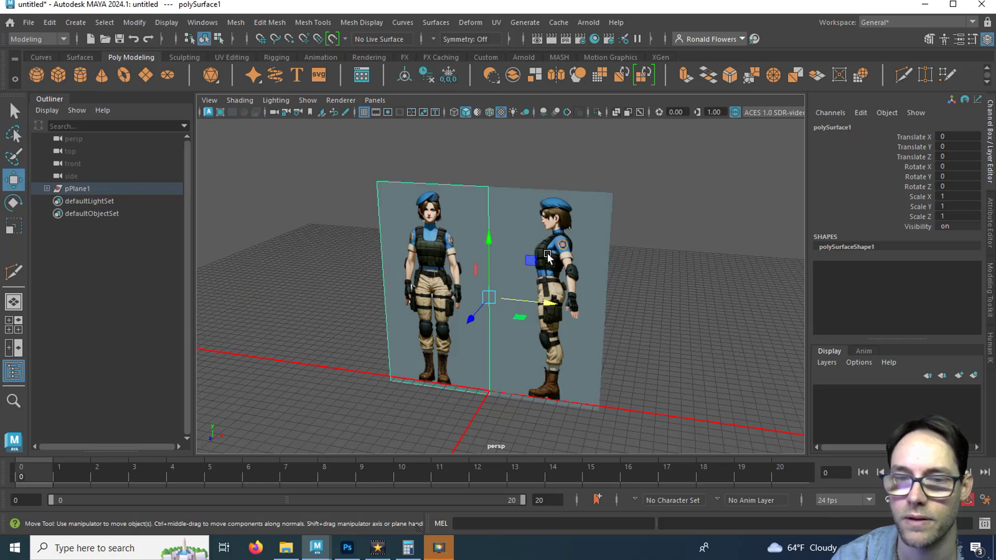
{"action": "left_click", "coordinate": [546, 257]}
{"action": "left_click", "coordinate": [436, 266]}
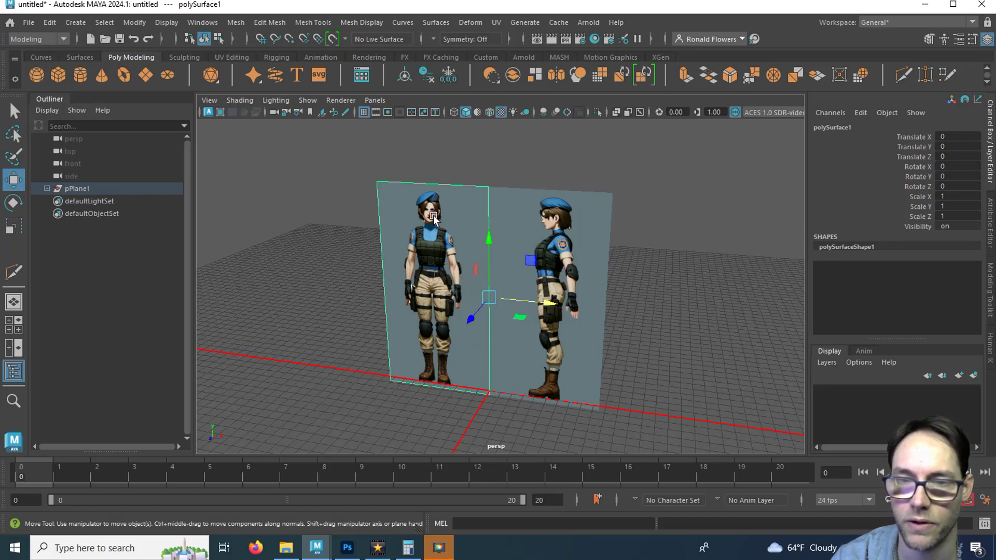
{"action": "key", "text": "space"}
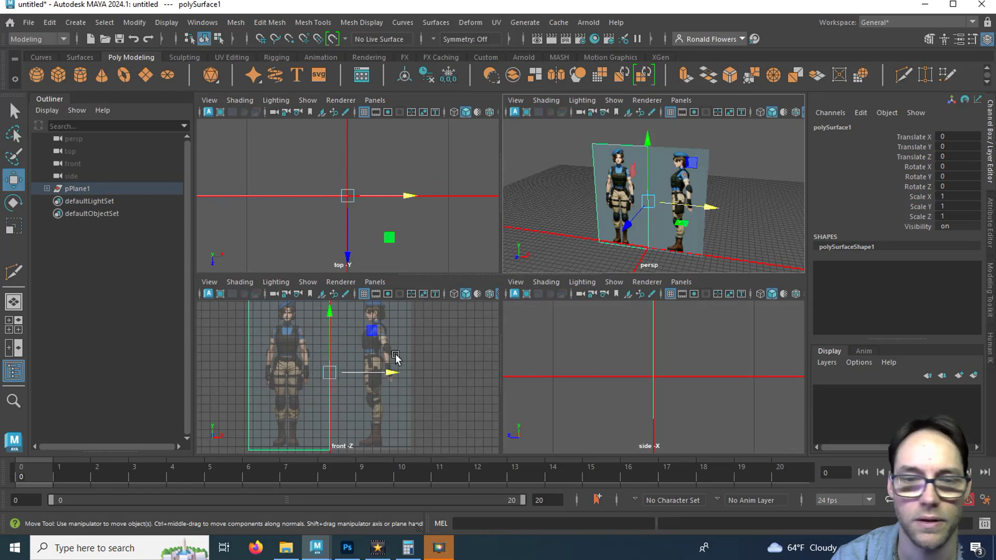
Step: In the maximized front view, snap the front panel's pivot to its bottom centre on the grid
{"action": "key", "text": "space"}
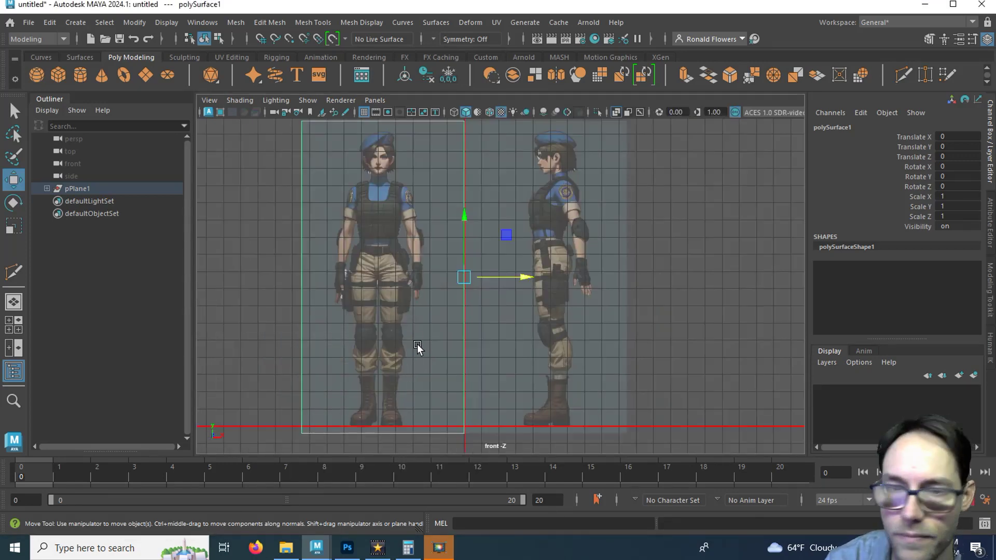
{"action": "left_click", "coordinate": [259, 215]}
{"action": "left_click", "coordinate": [325, 208]}
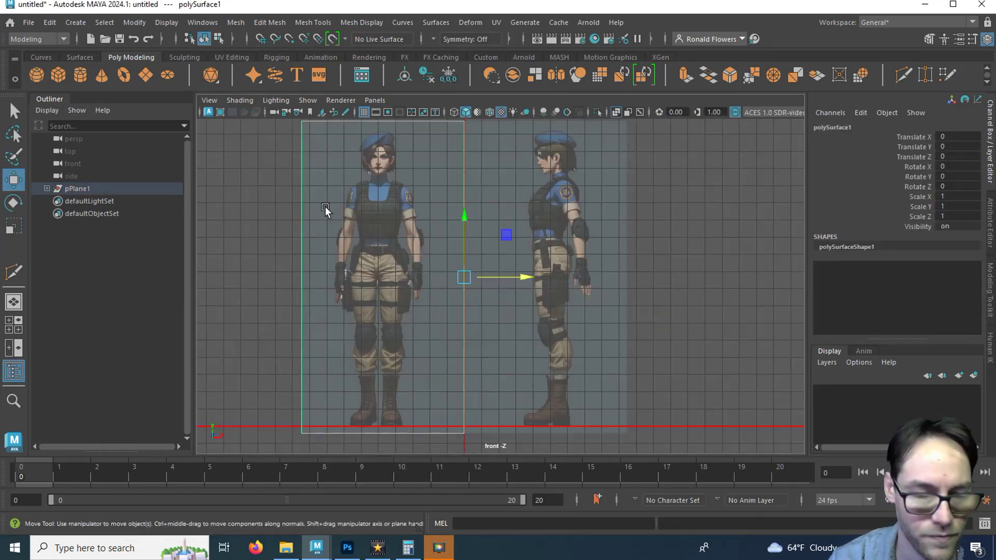
{"action": "key", "text": "d"}
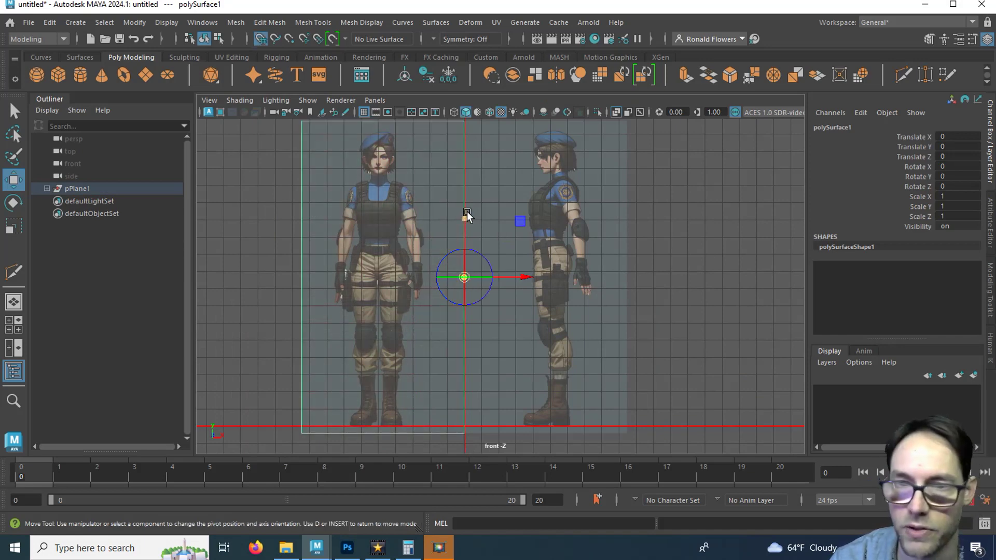
{"action": "left_click_drag", "start_coordinate": [467, 215], "coordinate": [446, 425]}
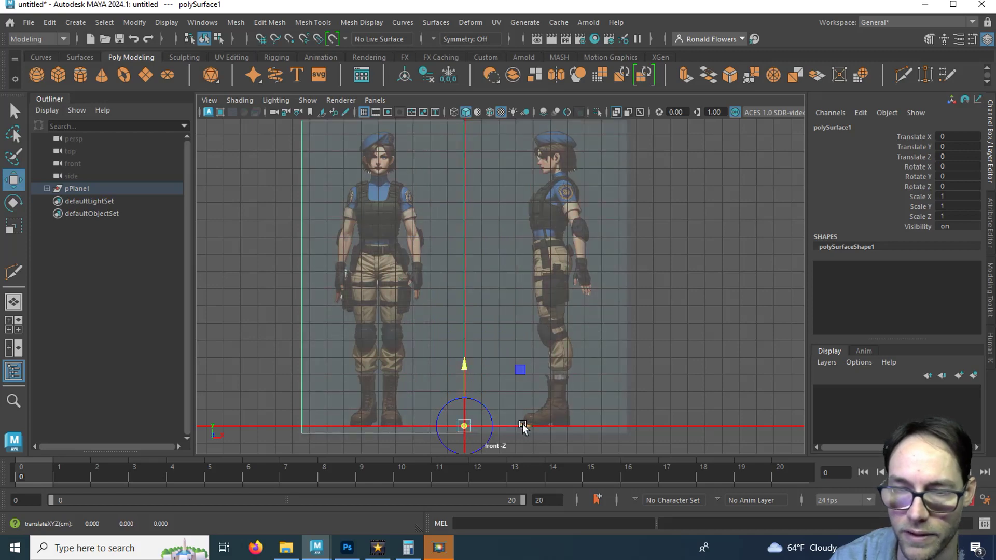
{"action": "left_click_drag", "start_coordinate": [522, 426], "coordinate": [483, 429]}
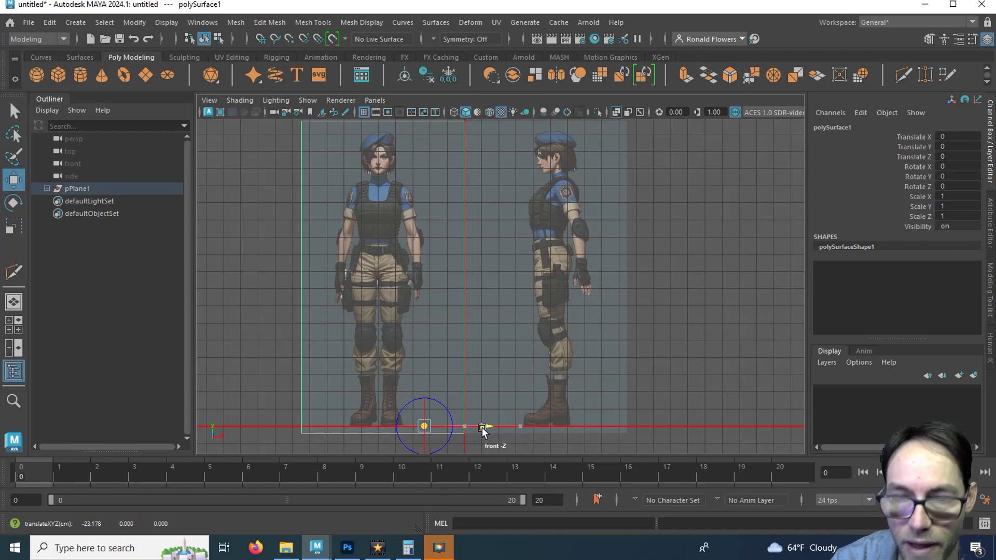
{"action": "scroll", "coordinate": [395, 300], "scroll_direction": "up", "scroll_amount": 5}
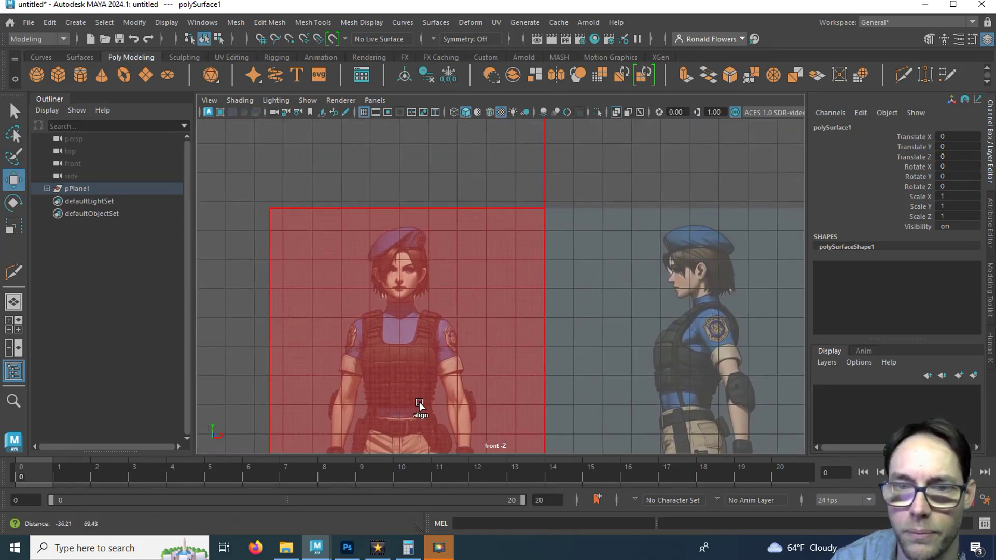
{"action": "scroll", "coordinate": [395, 309], "scroll_direction": "up", "scroll_amount": 4}
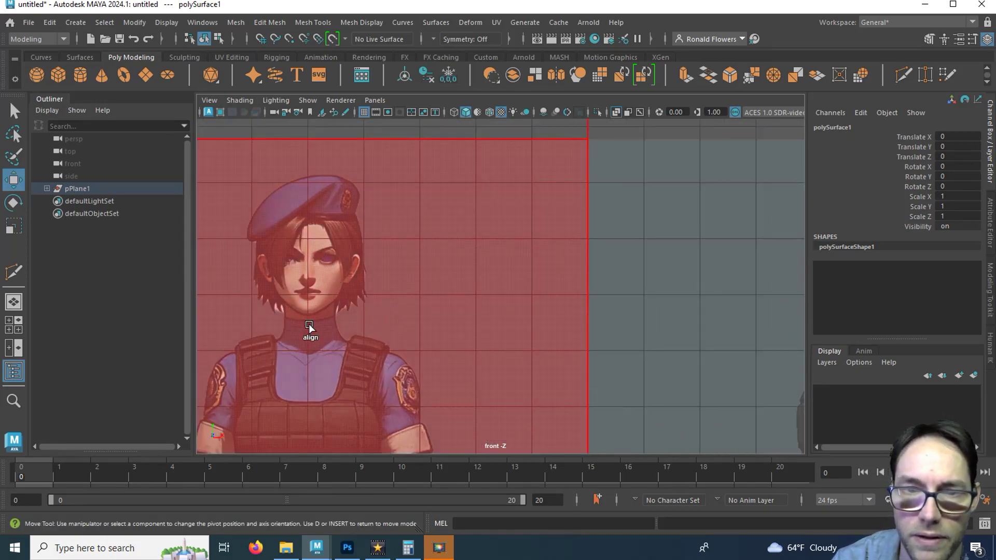
{"action": "scroll", "coordinate": [314, 208], "scroll_direction": "down", "scroll_amount": 5}
{"action": "scroll", "coordinate": [418, 216], "scroll_direction": "up", "scroll_amount": 5}
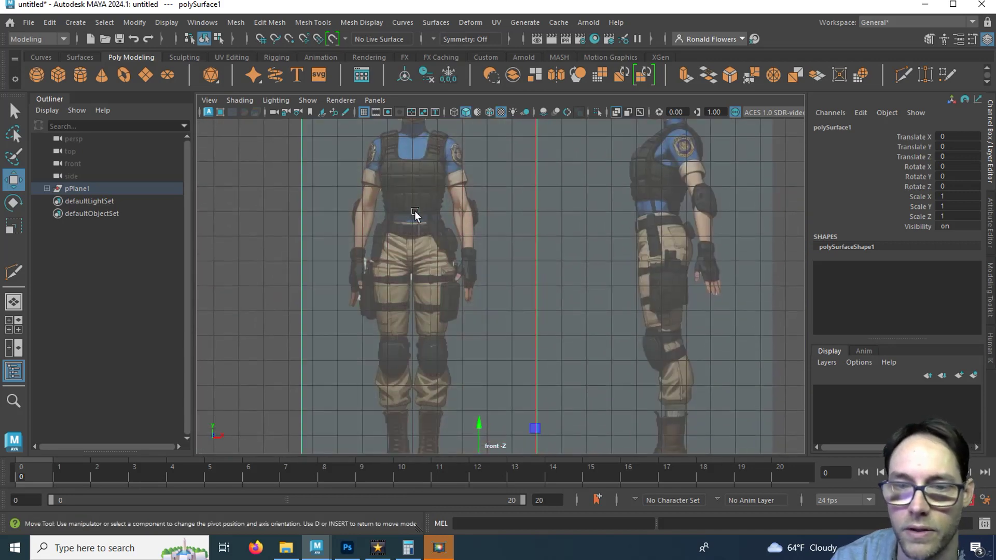
{"action": "scroll", "coordinate": [418, 264], "scroll_direction": "up", "scroll_amount": 3}
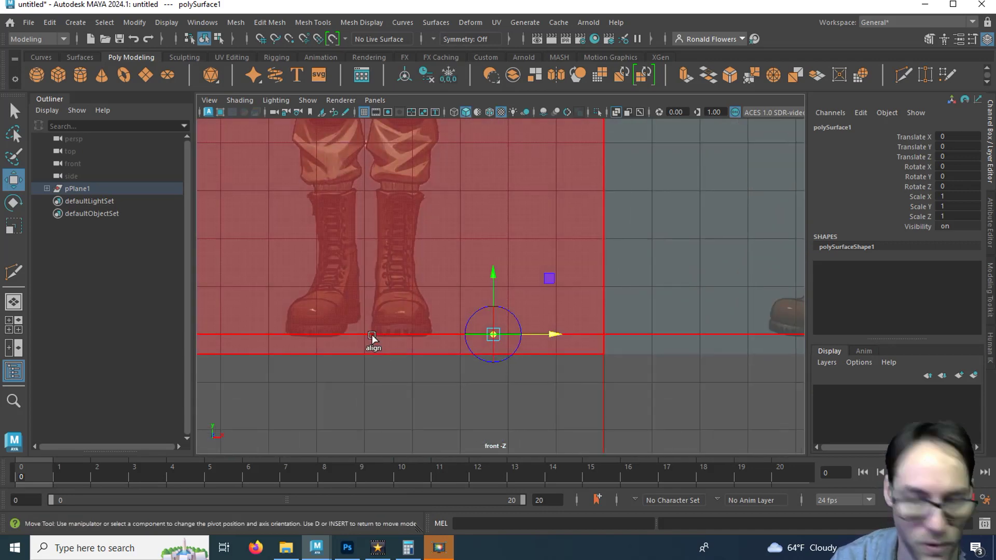
{"action": "key", "text": "x"}
{"action": "left_click_drag", "start_coordinate": [544, 334], "coordinate": [367, 330]}
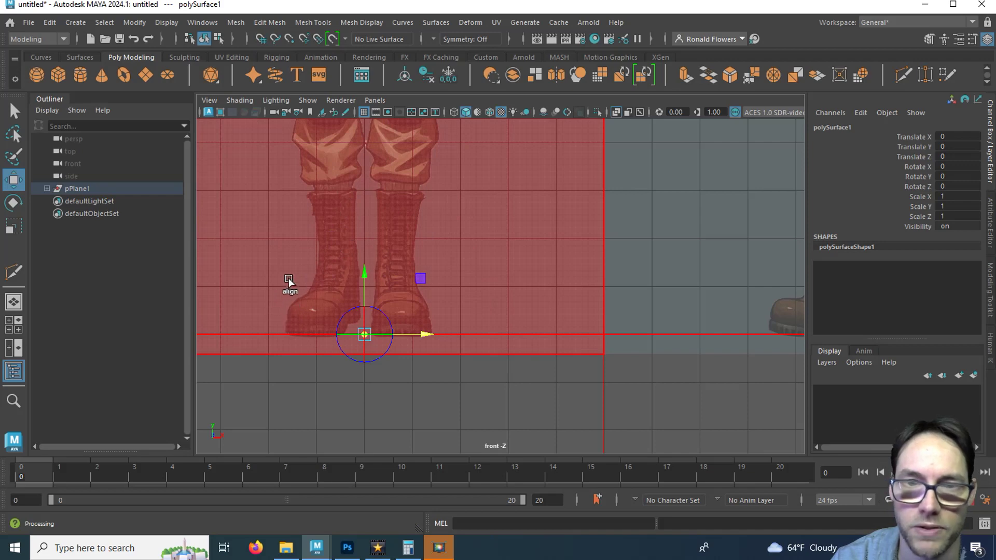
{"action": "scroll", "coordinate": [477, 196], "scroll_direction": "down", "scroll_amount": 10}
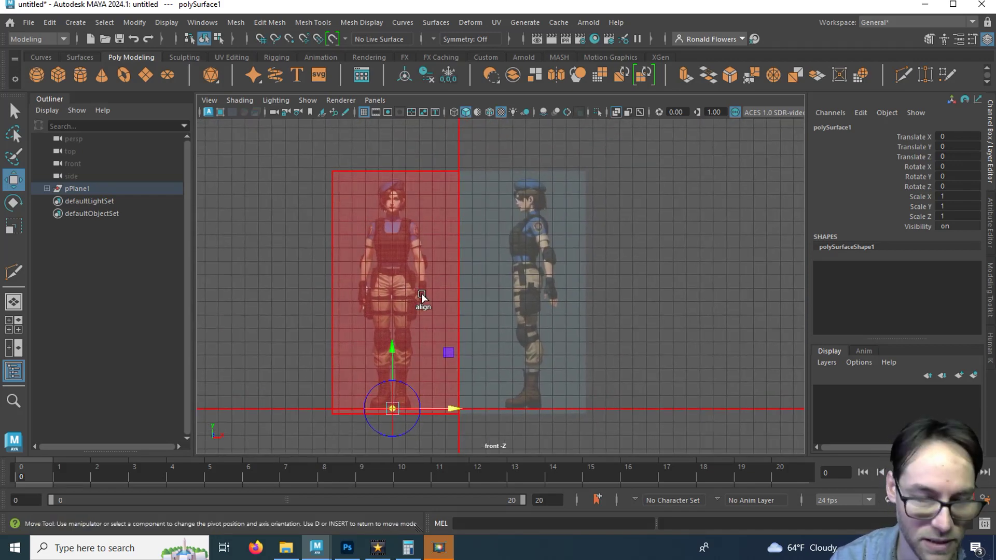
{"action": "key", "text": "d"}
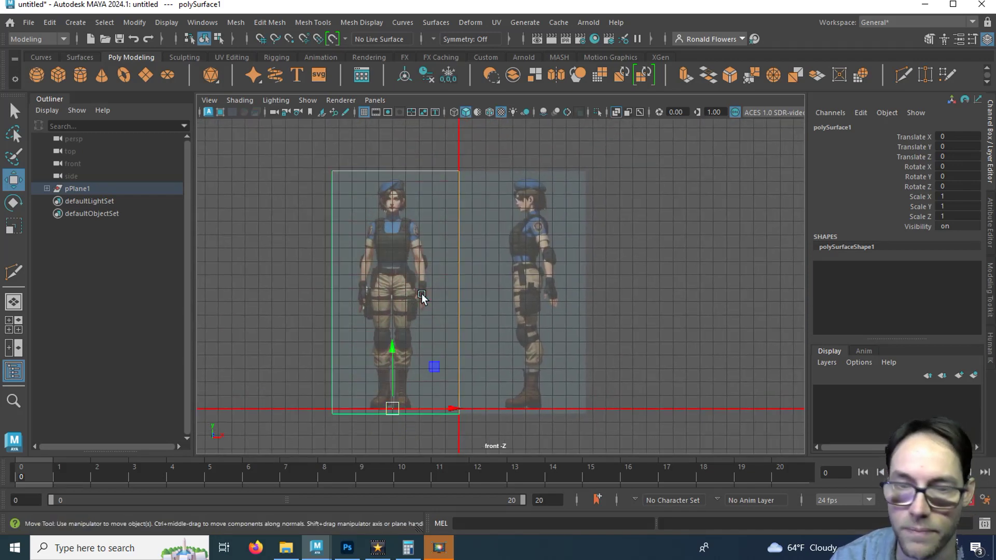
Step: Snap the side panel's pivot to its bottom centre on the grid
{"action": "left_click", "coordinate": [525, 319]}
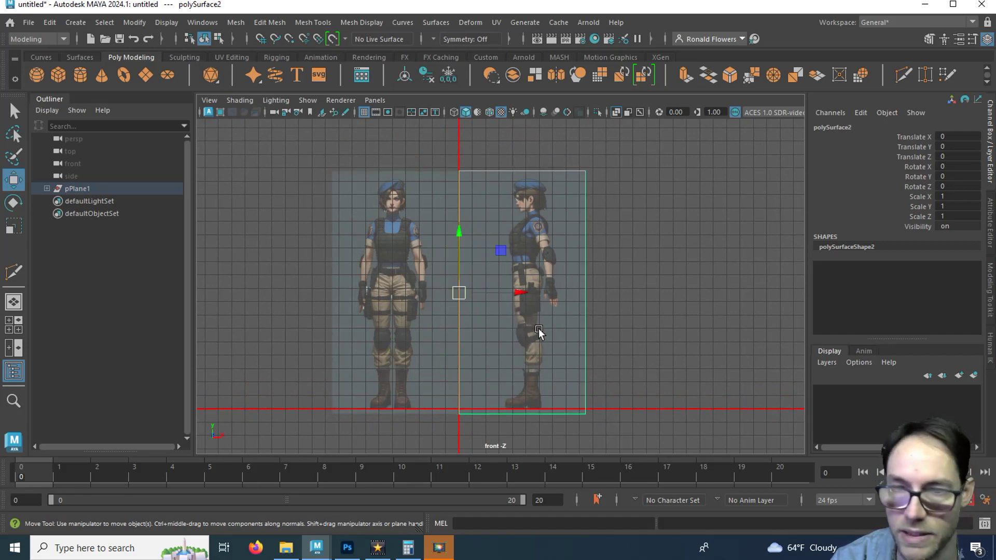
{"action": "key", "text": "d"}
{"action": "key", "text": "x"}
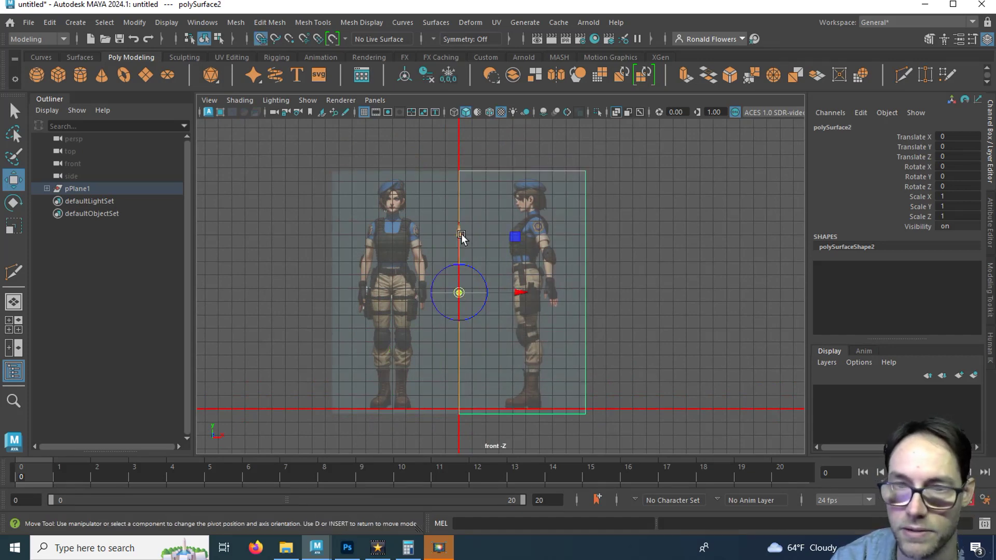
{"action": "left_click_drag", "start_coordinate": [459, 293], "coordinate": [456, 405]}
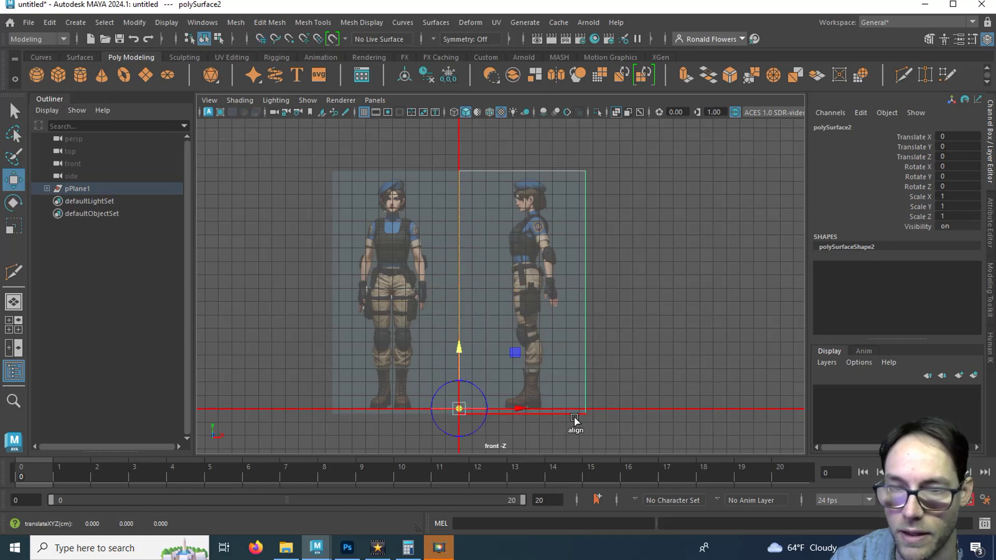
{"action": "key", "text": "d"}
{"action": "scroll", "coordinate": [571, 413], "scroll_direction": "up", "scroll_amount": 5}
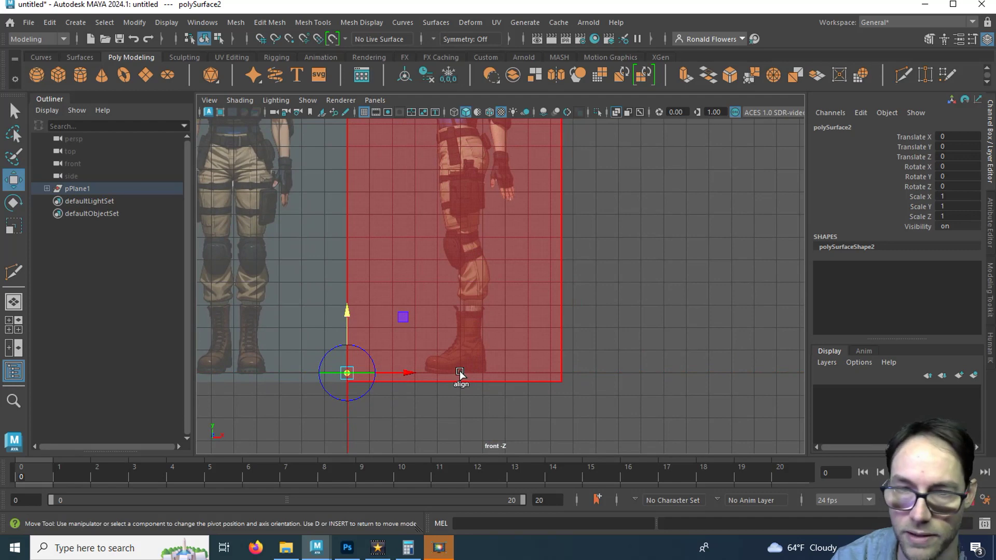
{"action": "left_click_drag", "start_coordinate": [408, 373], "coordinate": [522, 373]}
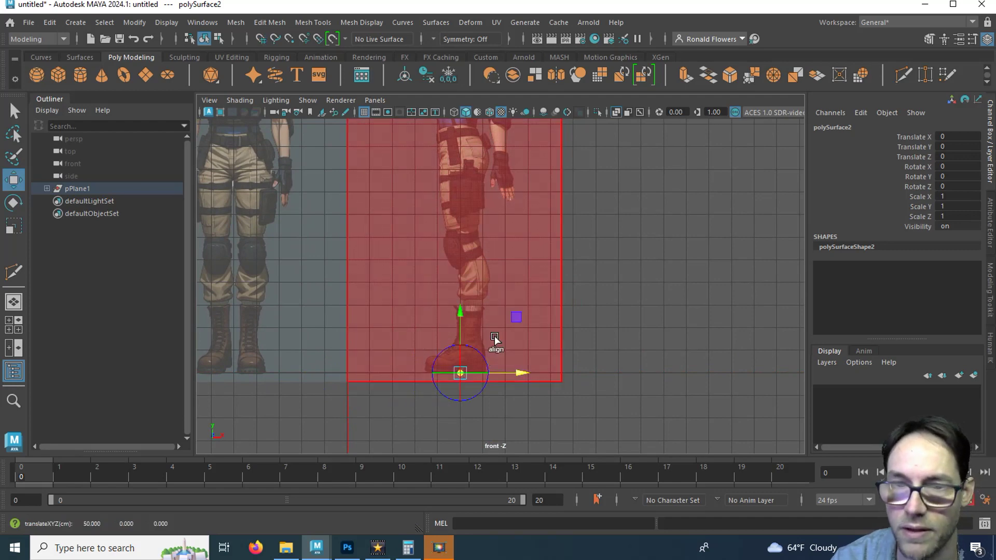
{"action": "scroll", "coordinate": [534, 296], "scroll_direction": "down", "scroll_amount": 2}
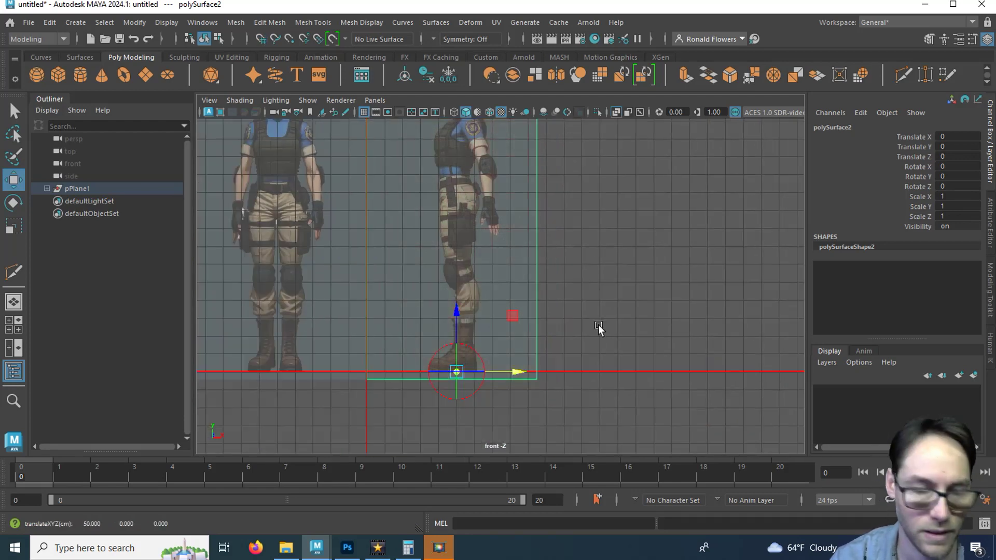
{"action": "right_click_drag", "start_coordinate": [574, 309], "coordinate": [574, 240], "text": "alt"}
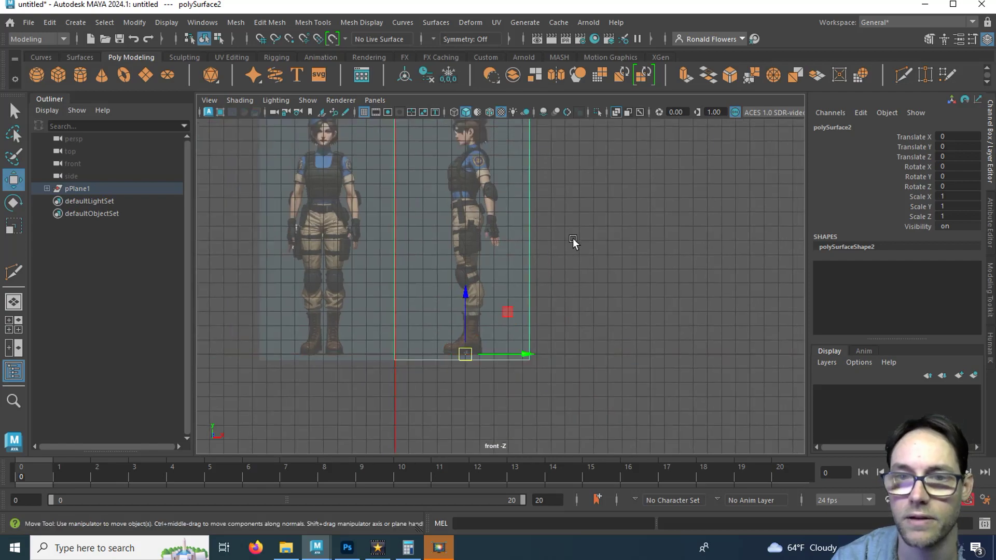
{"action": "middle_click_drag", "start_coordinate": [574, 241], "coordinate": [591, 311], "text": "alt"}
Step: In perspective view, move the front and side panels apart along X
{"action": "key", "text": "space"}
{"action": "key", "text": "space"}
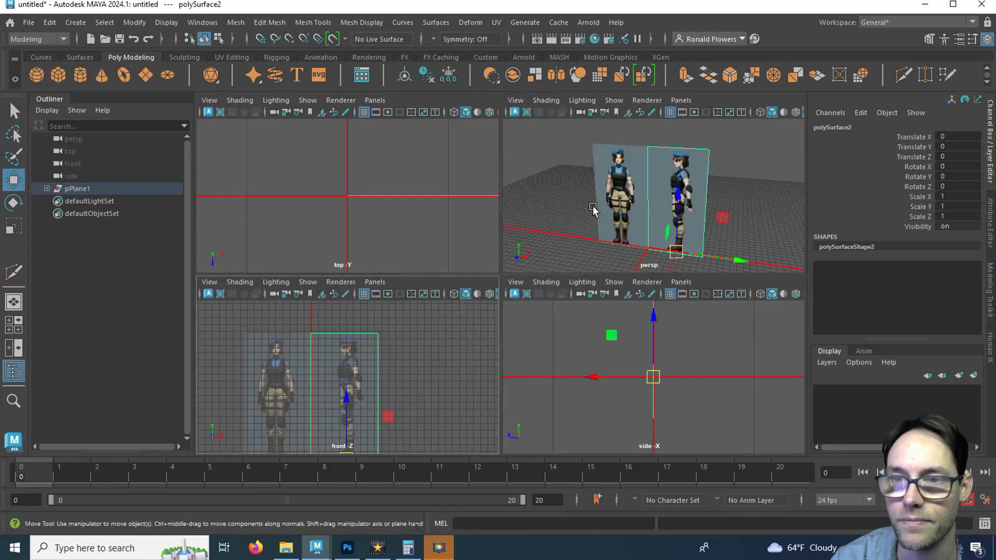
{"action": "left_click_drag", "start_coordinate": [462, 314], "coordinate": [443, 317], "text": "alt"}
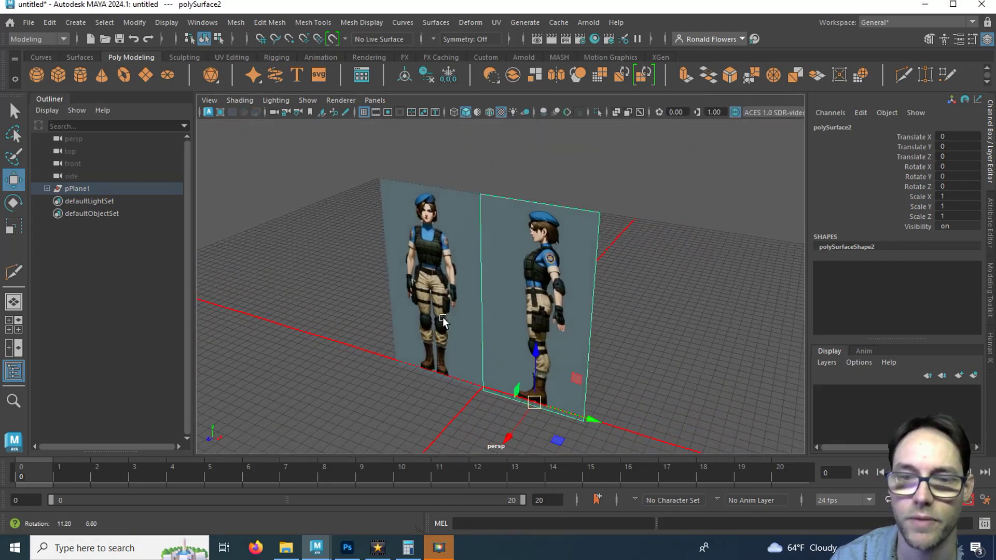
{"action": "left_click", "coordinate": [440, 297]}
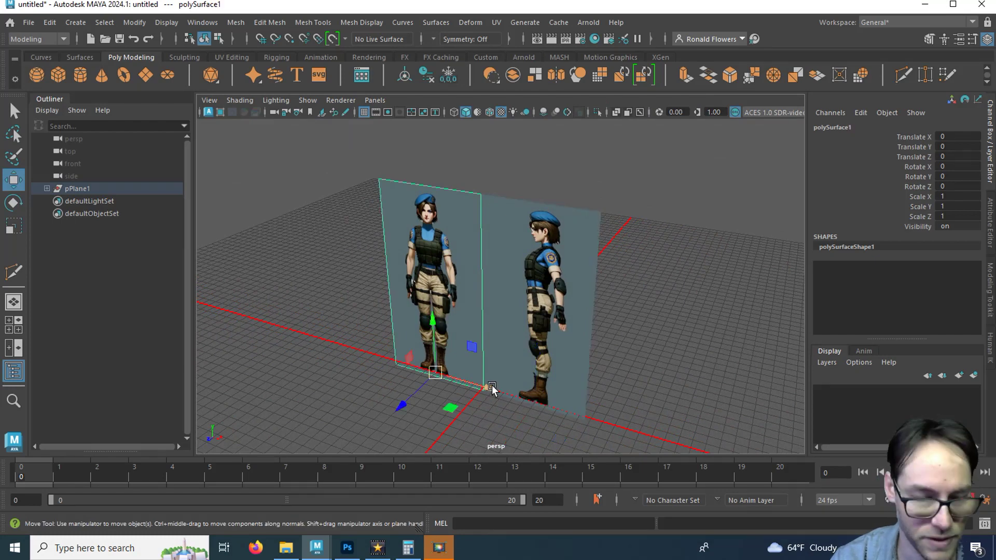
{"action": "left_click_drag", "start_coordinate": [491, 389], "coordinate": [482, 393]}
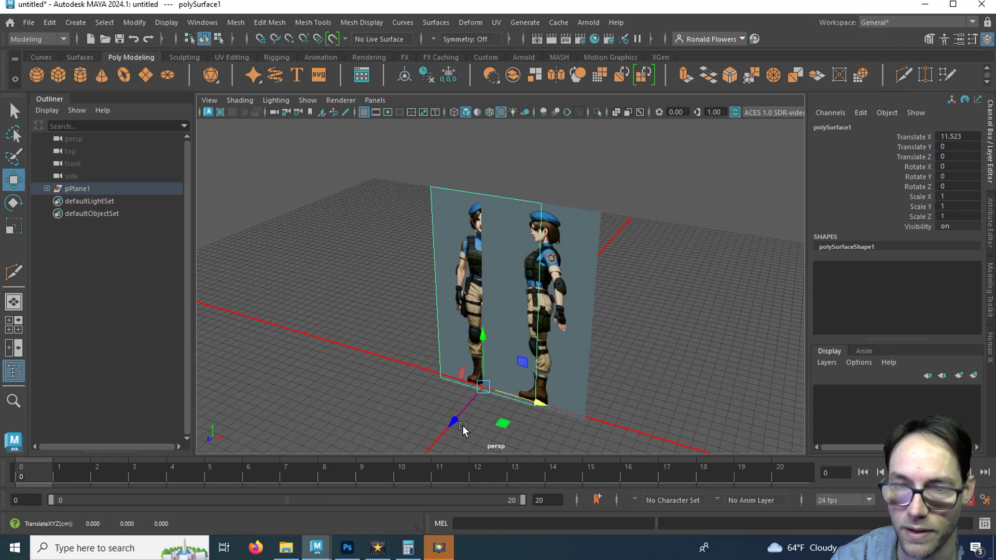
{"action": "left_click_drag", "start_coordinate": [451, 425], "coordinate": [662, 235]}
{"action": "left_click_drag", "start_coordinate": [611, 304], "coordinate": [566, 330], "text": "alt"}
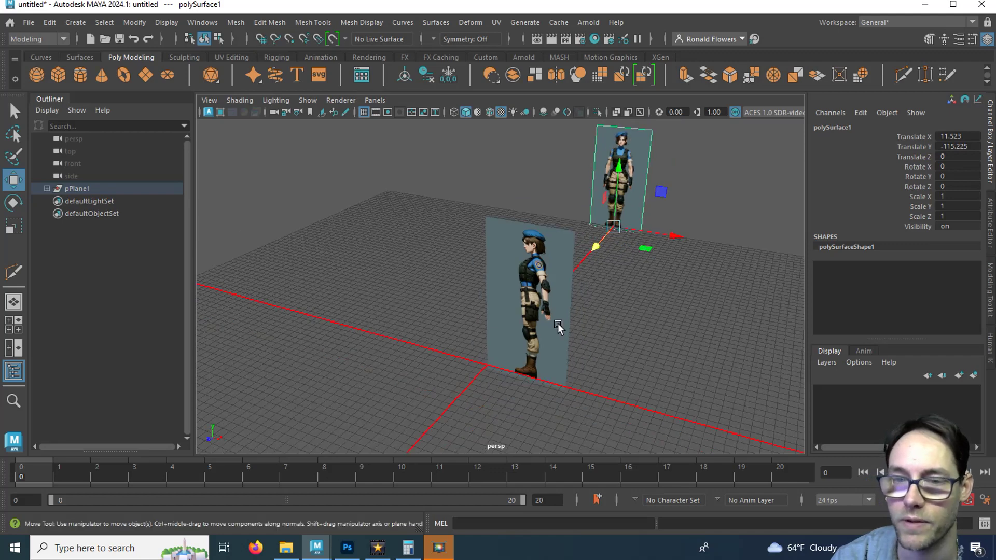
{"action": "left_click", "coordinate": [558, 327]}
{"action": "left_click_drag", "start_coordinate": [396, 327], "coordinate": [433, 329], "text": "alt"}
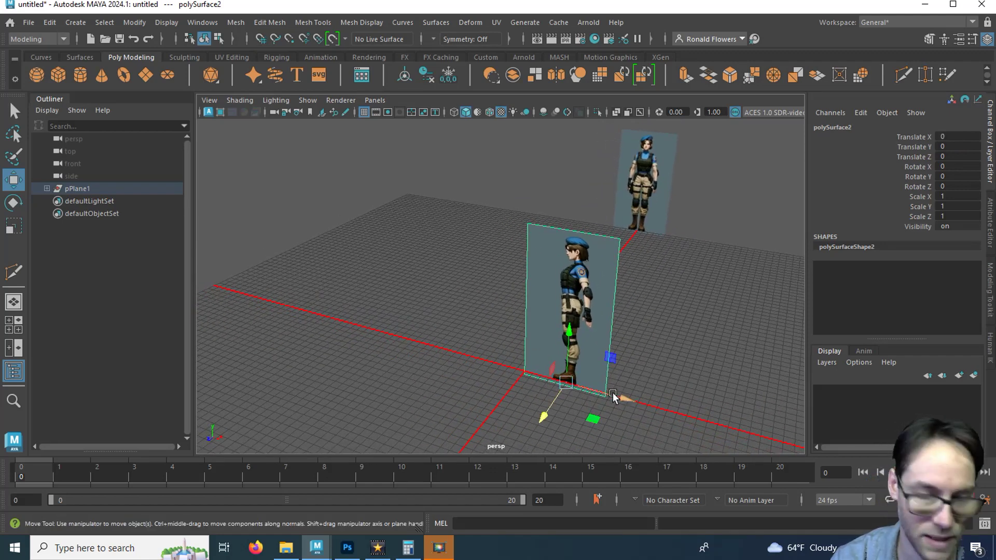
{"action": "left_click_drag", "start_coordinate": [612, 396], "coordinate": [212, 295]}
{"action": "left_click_drag", "start_coordinate": [403, 306], "coordinate": [425, 303], "text": "alt"}
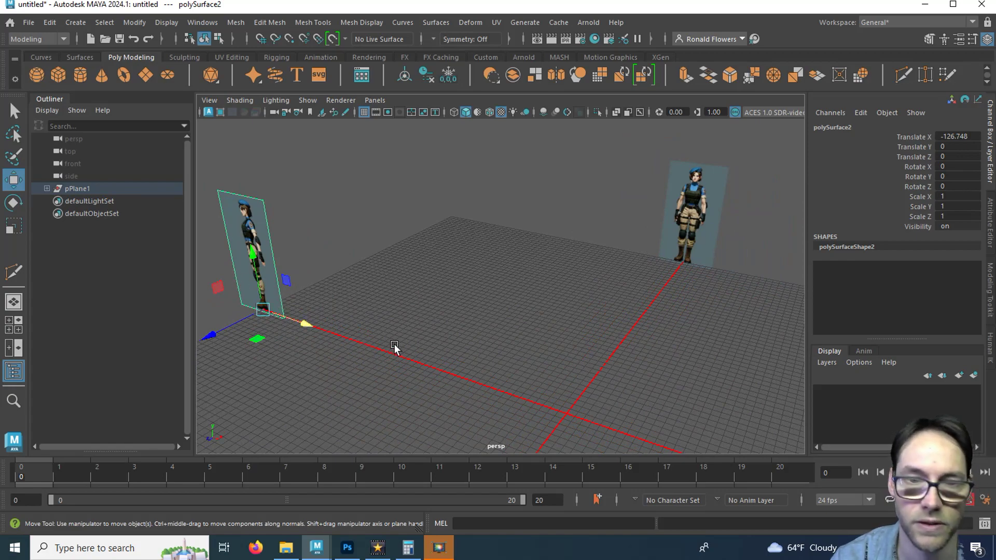
Step: Rotate the side panel polySurface2 to Rotate Z -90, then select both panels
{"action": "key", "text": "e"}
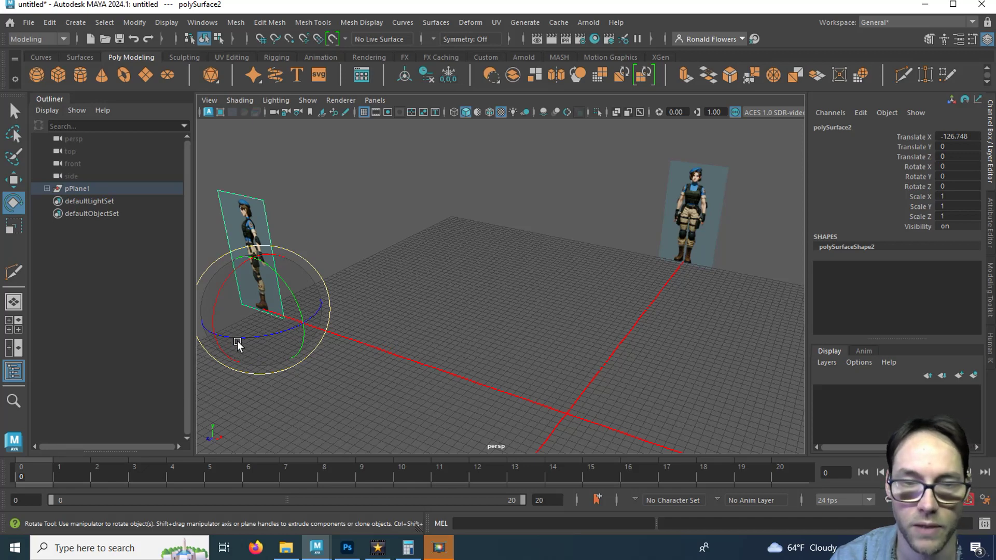
{"action": "left_click_drag", "start_coordinate": [238, 343], "coordinate": [319, 326]}
{"action": "left_click", "coordinate": [909, 186]}
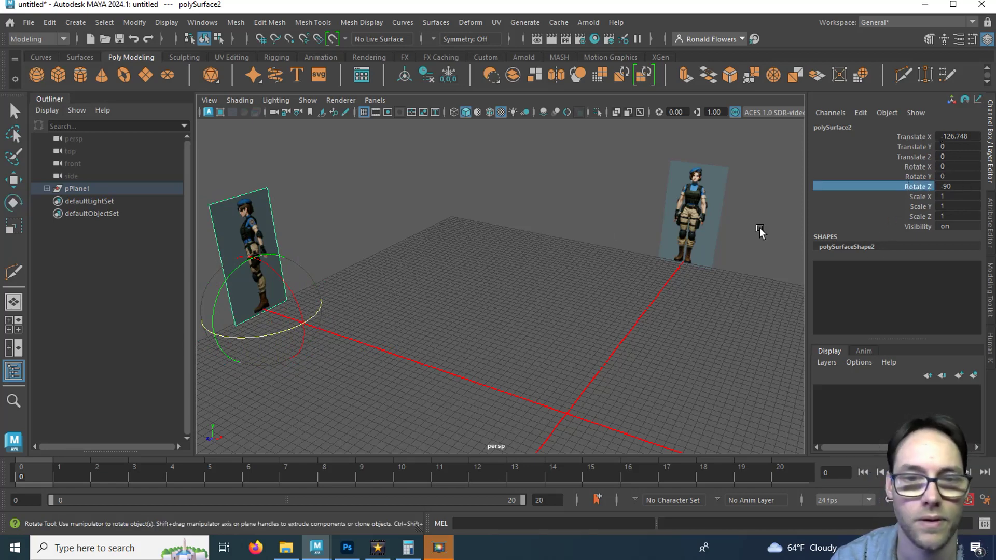
{"action": "left_click", "coordinate": [405, 338]}
{"action": "key", "text": "w"}
{"action": "left_click_drag", "start_coordinate": [409, 340], "coordinate": [546, 345], "text": "alt"}
{"action": "left_click_drag", "start_coordinate": [251, 176], "coordinate": [695, 319]}
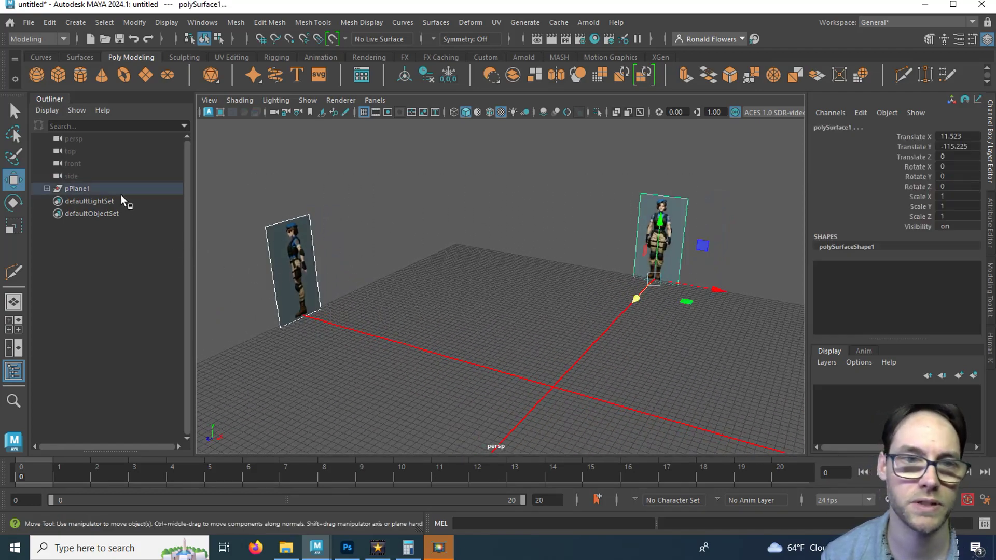
Step: Rename the pPlane1 group to 'Ref'
{"action": "left_click", "coordinate": [48, 187]}
{"action": "left_click", "coordinate": [81, 189]}
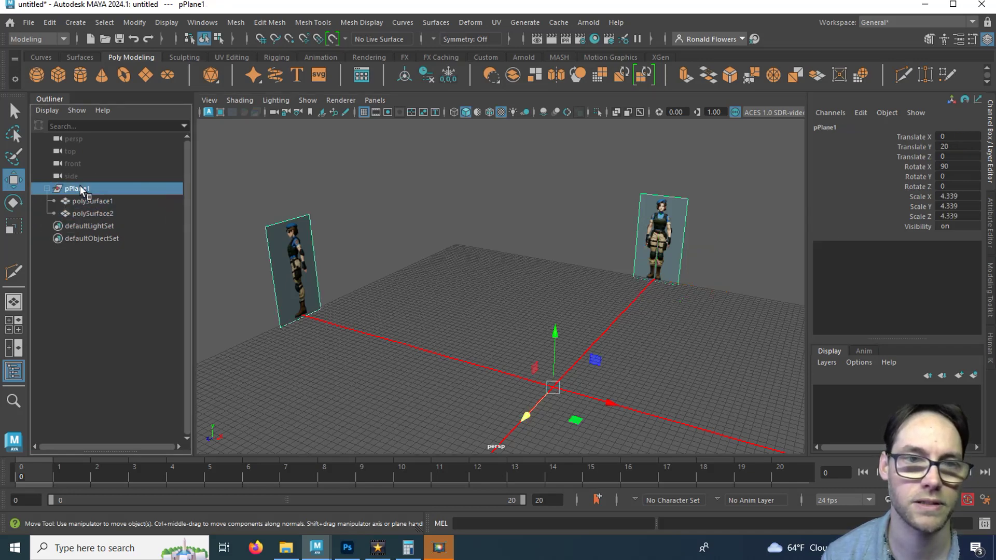
{"action": "double_click", "coordinate": [834, 127]}
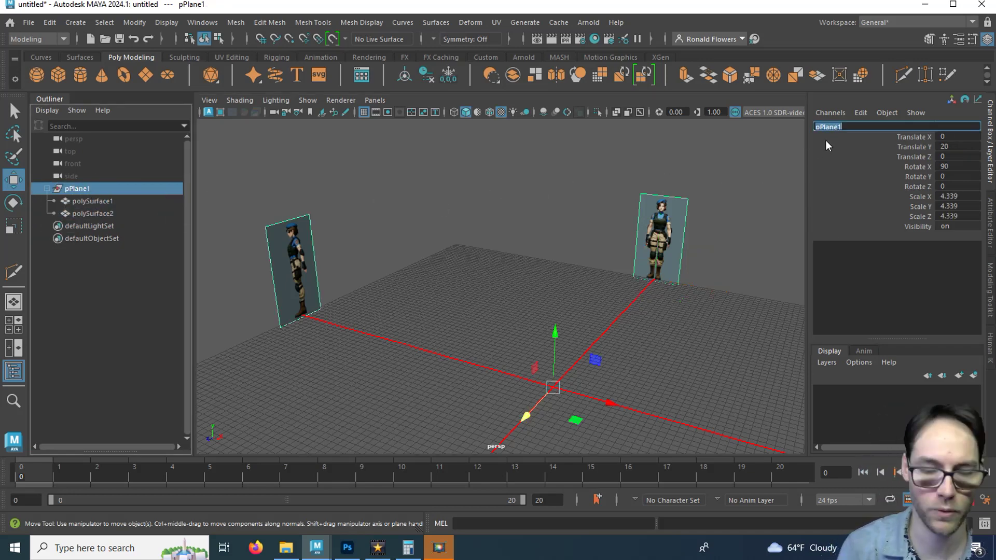
{"action": "type", "text": "Ref"}
{"action": "key", "text": "Return"}
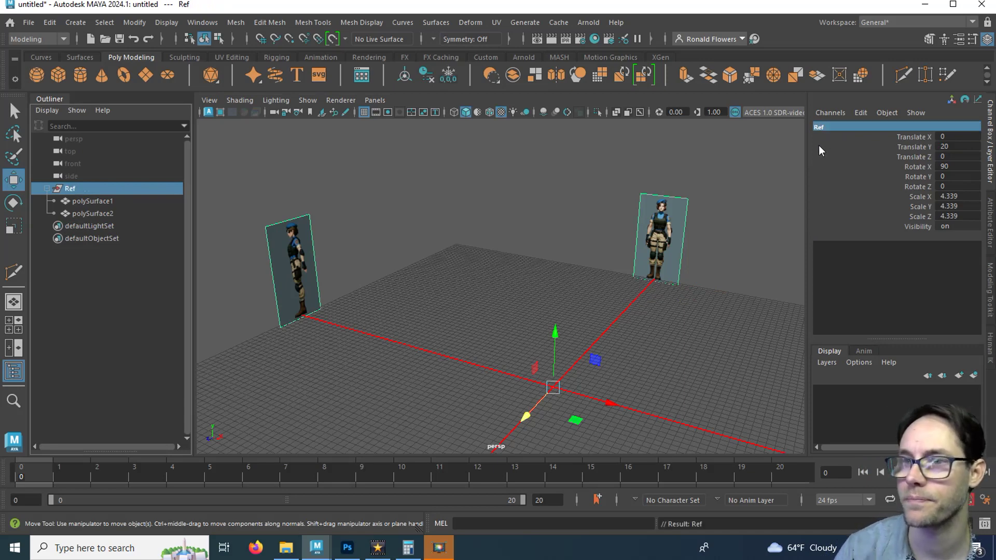
Step: Rename polySurface1 to 'Front' and polySurface2 to 'Side'
{"action": "left_click", "coordinate": [76, 201]}
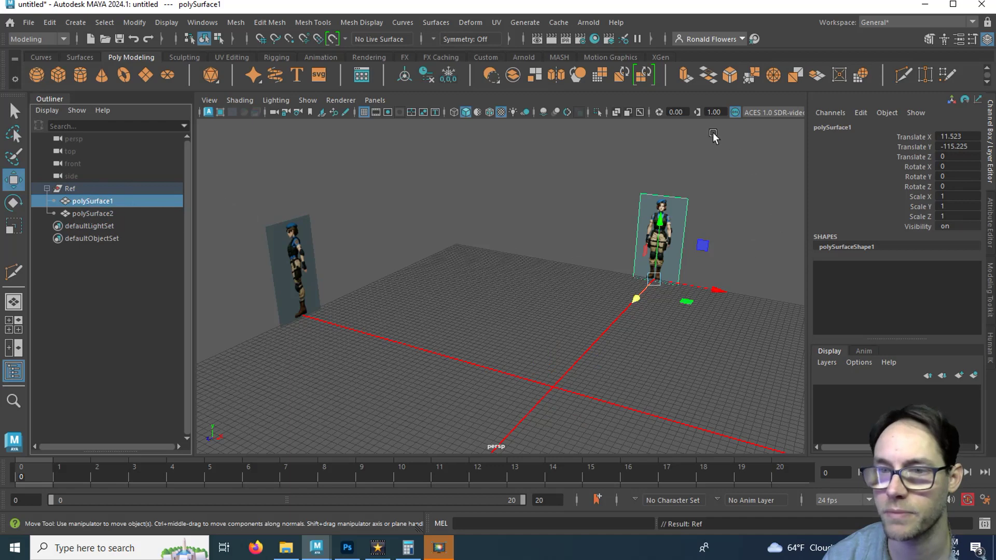
{"action": "double_click", "coordinate": [835, 128]}
{"action": "type", "text": "Front"}
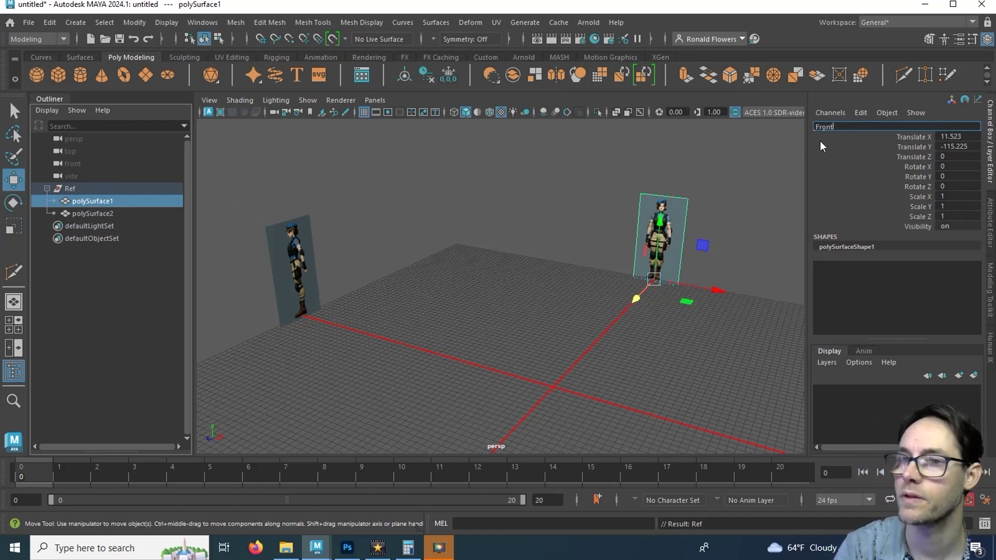
{"action": "key", "text": "Return"}
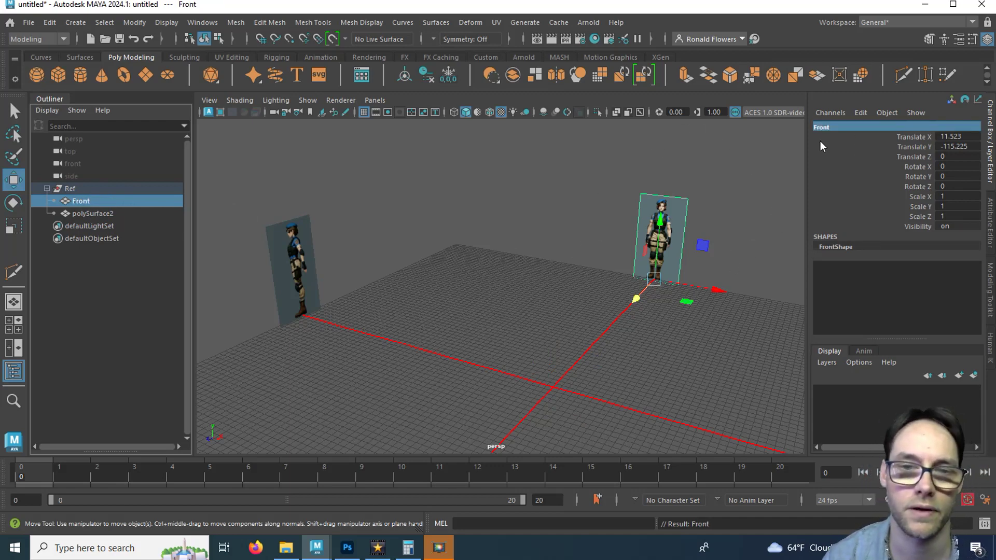
{"action": "left_click", "coordinate": [112, 213]}
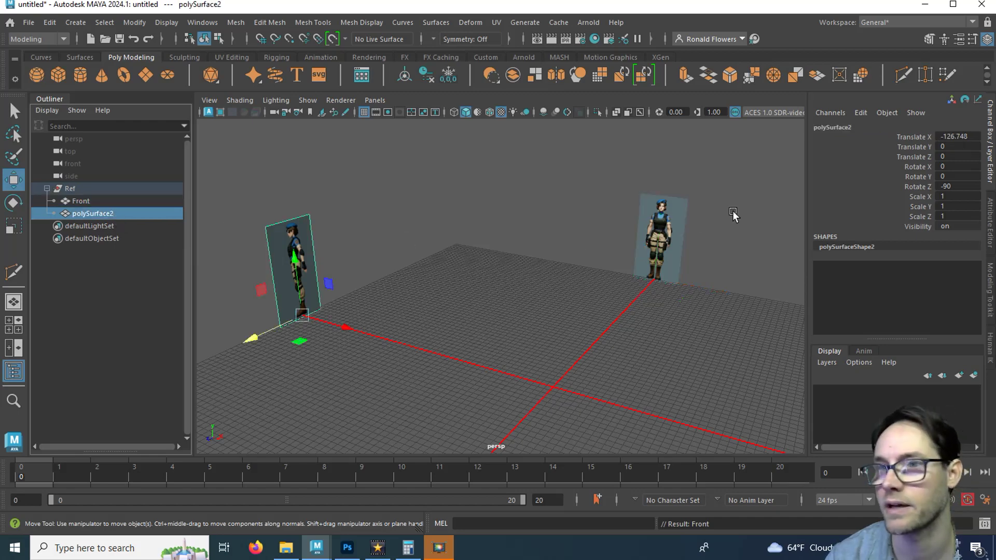
{"action": "double_click", "coordinate": [828, 127]}
{"action": "type", "text": "Side"}
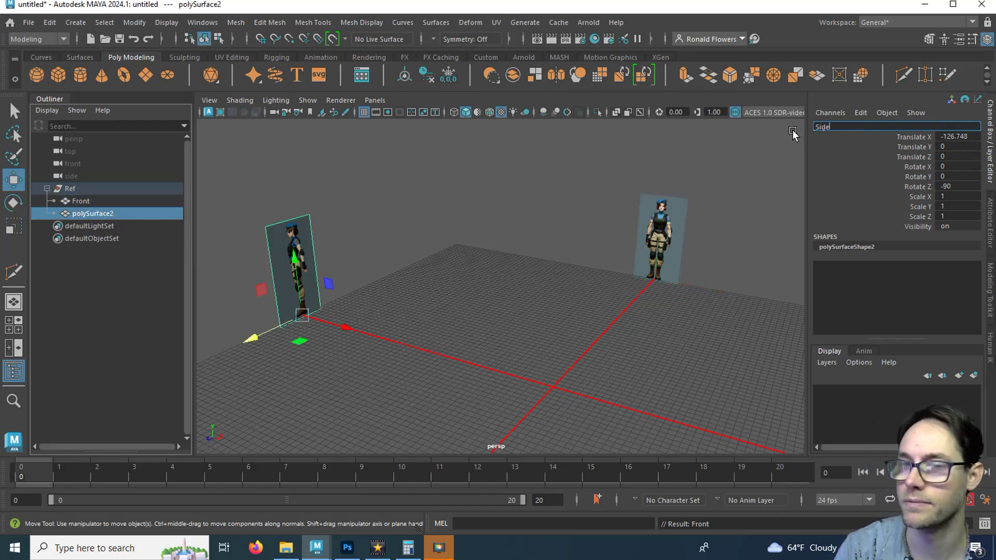
{"action": "key", "text": "Return"}
{"action": "left_click", "coordinate": [432, 311]}
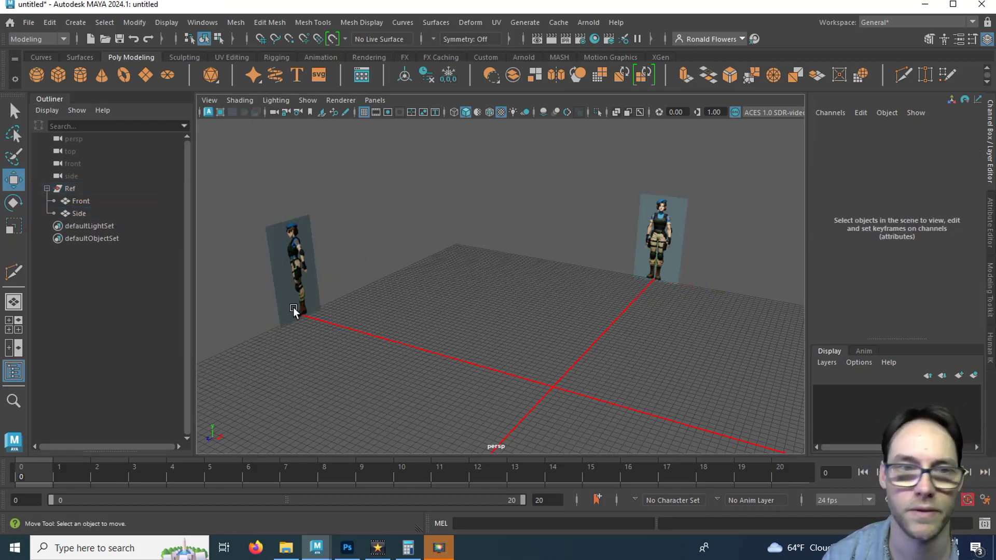
Step: Put the Ref group on a new display layer, layer1
{"action": "left_click", "coordinate": [80, 188]}
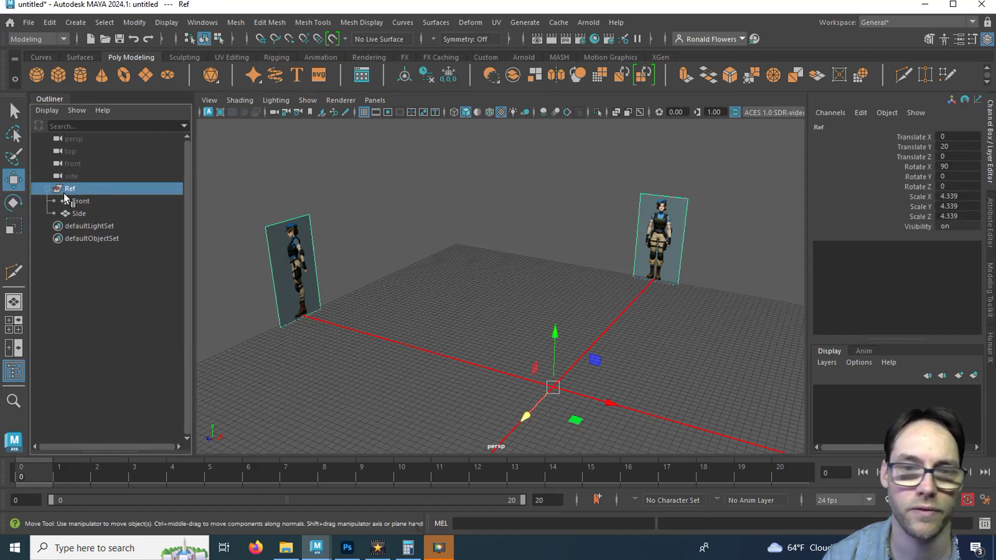
{"action": "left_click", "coordinate": [828, 363]}
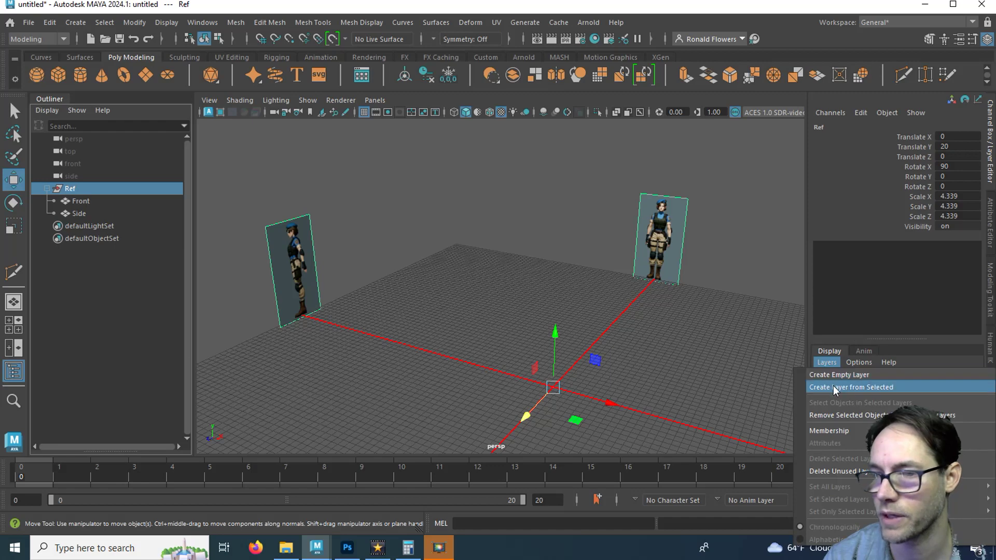
{"action": "left_click", "coordinate": [833, 387]}
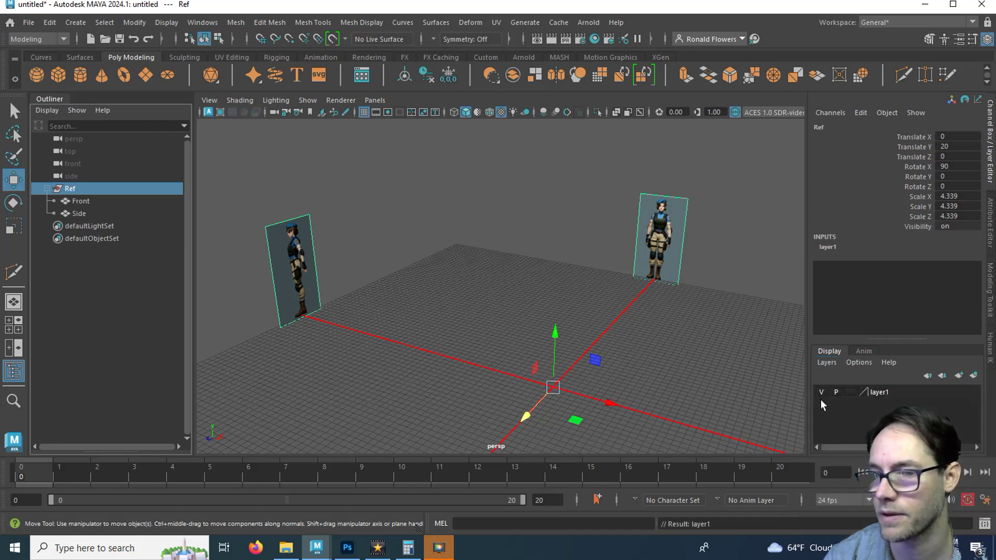
{"action": "left_click", "coordinate": [821, 392]}
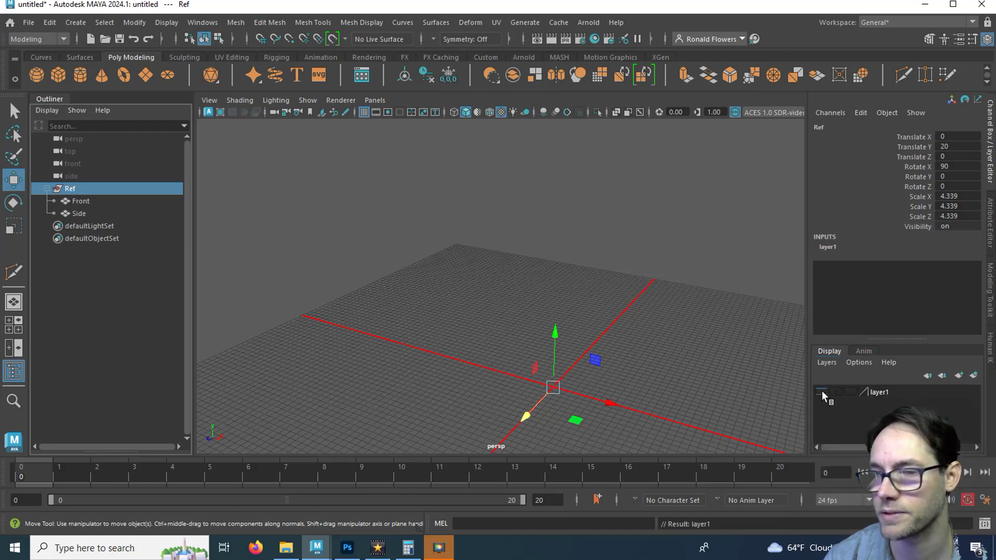
{"action": "left_click", "coordinate": [822, 392]}
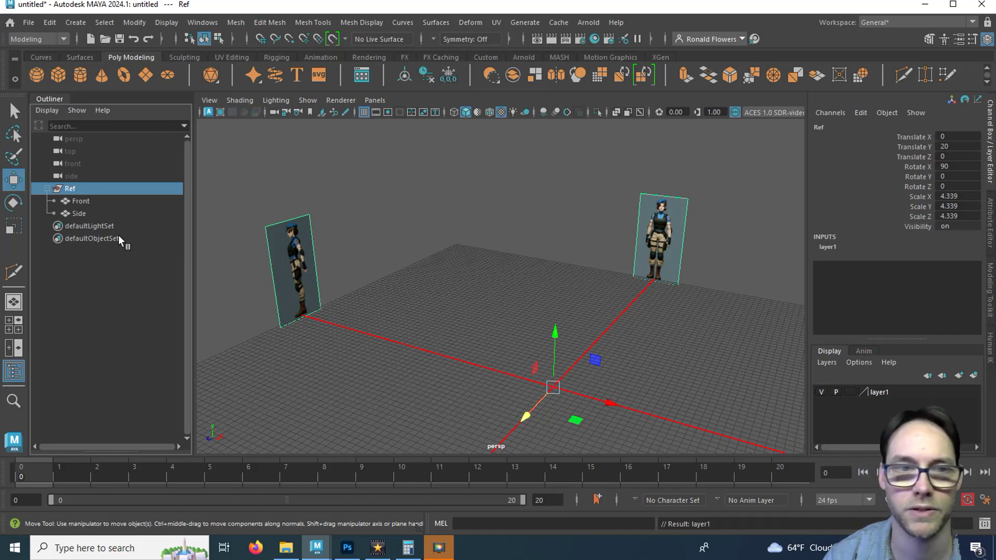
{"action": "right_click", "coordinate": [913, 393]}
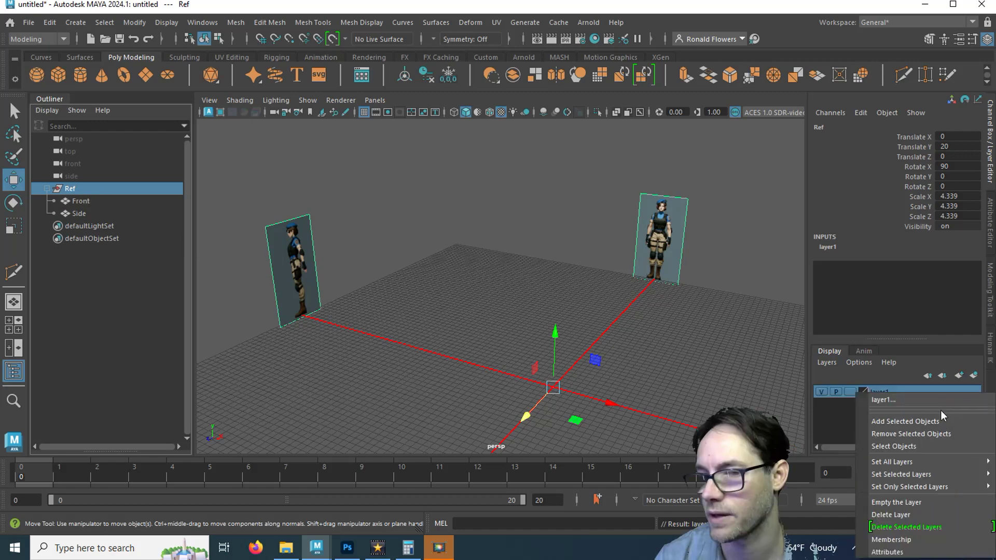
{"action": "left_click", "coordinate": [909, 419]}
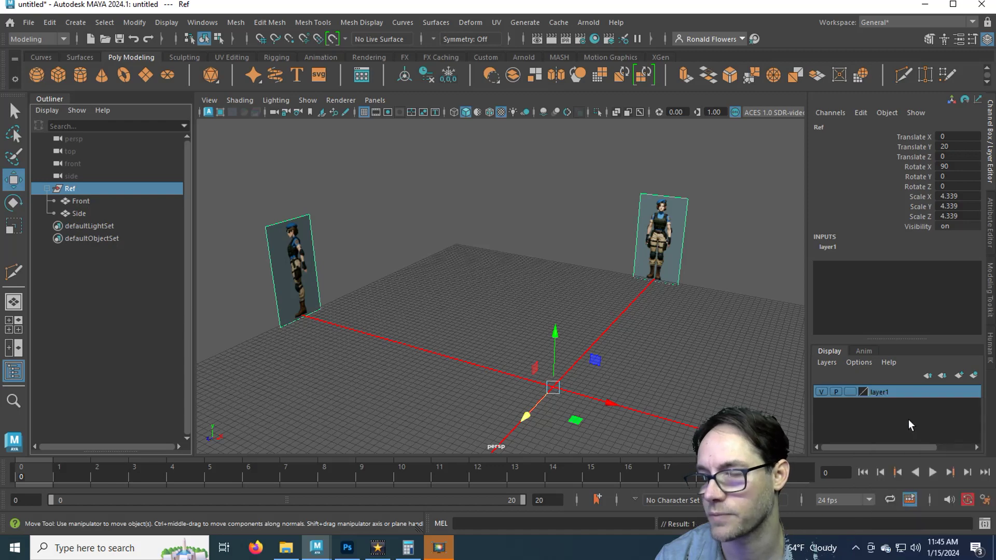
{"action": "left_click", "coordinate": [821, 392]}
{"action": "left_click", "coordinate": [821, 392]}
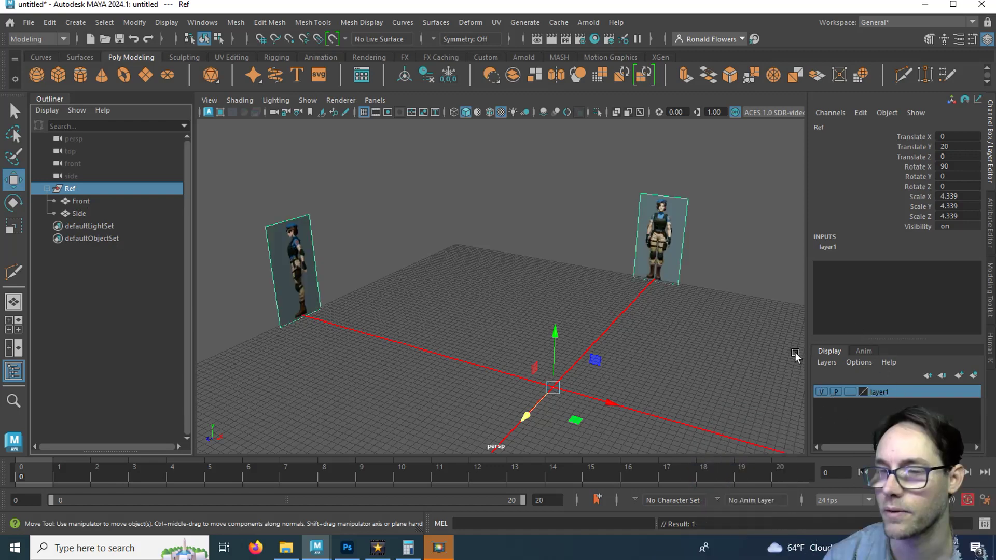
Step: Set layer1's display type to Reference so the panels cannot be selected
{"action": "left_click", "coordinate": [850, 391]}
{"action": "left_click", "coordinate": [851, 392]}
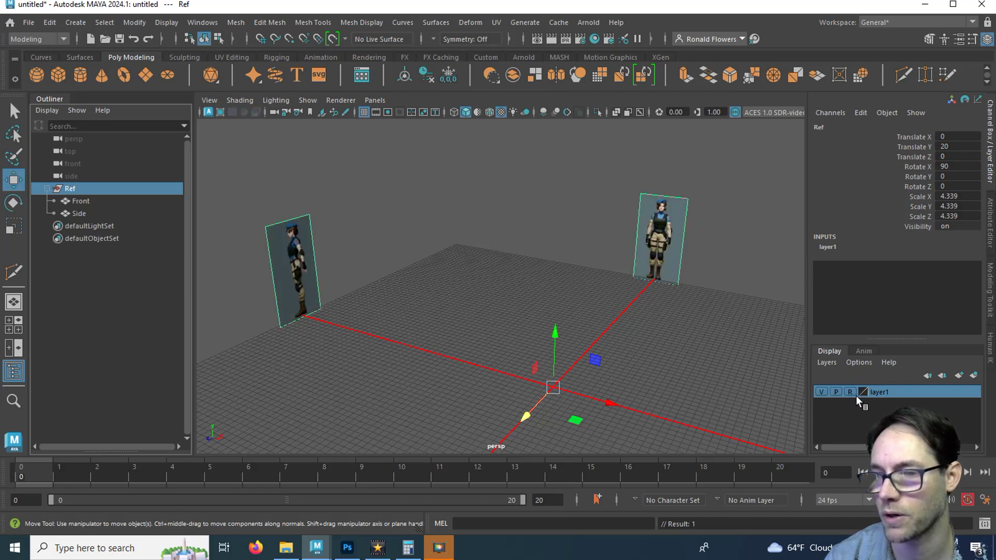
{"action": "left_click", "coordinate": [648, 283]}
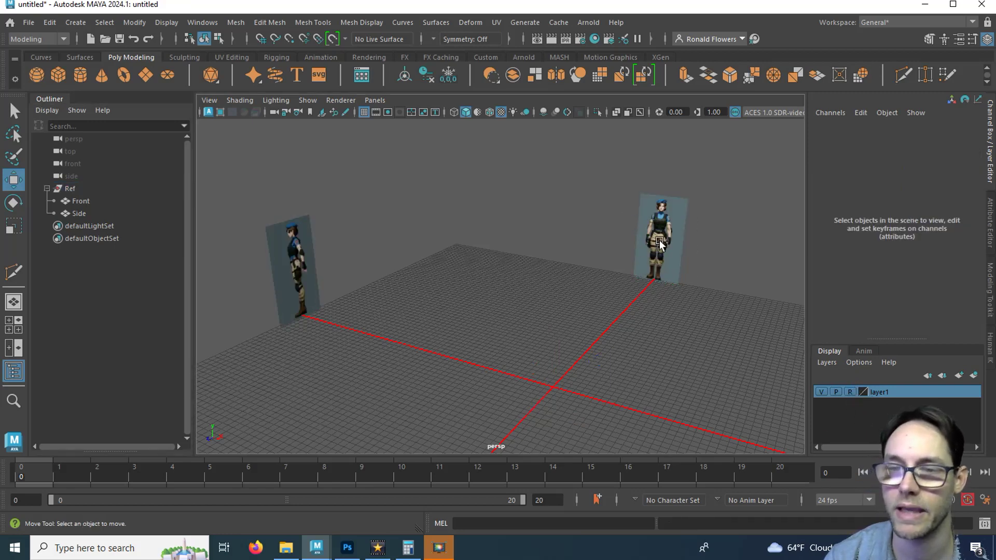
{"action": "left_click_drag", "start_coordinate": [304, 229], "coordinate": [288, 256]}
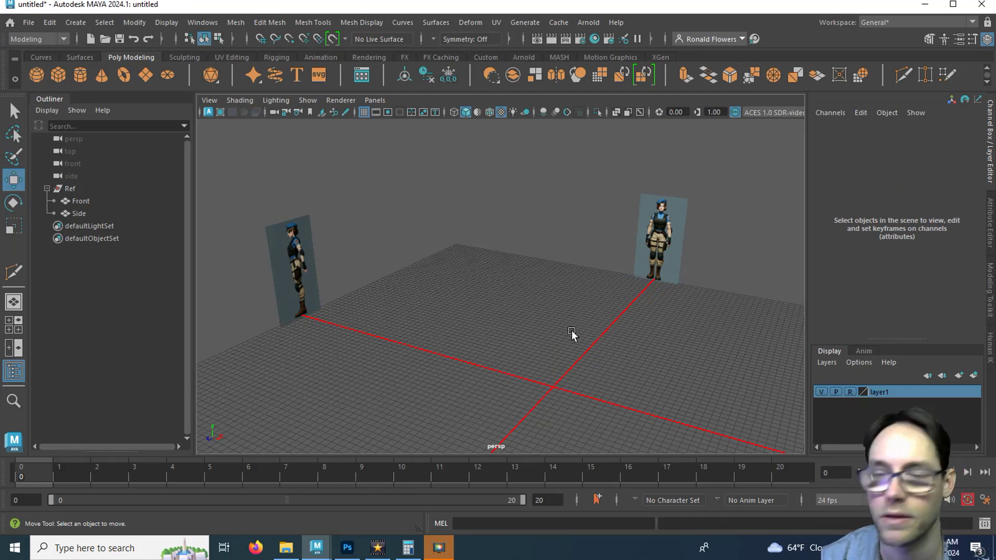
{"action": "left_click_drag", "start_coordinate": [571, 333], "coordinate": [695, 348], "text": "alt"}
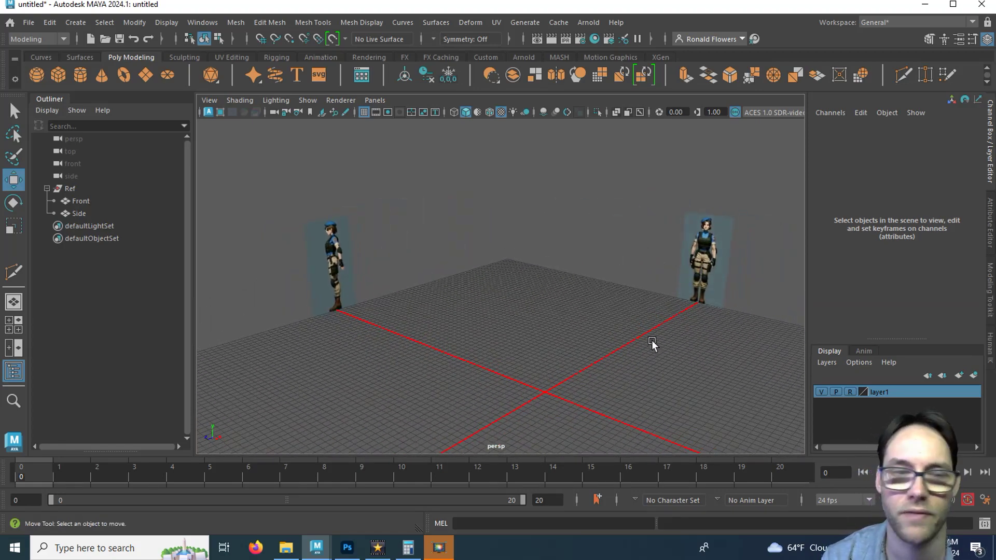
Step: Save the scene under the new name Res_Jill_01 in the Tutorials scenes folder
{"action": "left_click", "coordinate": [28, 23]}
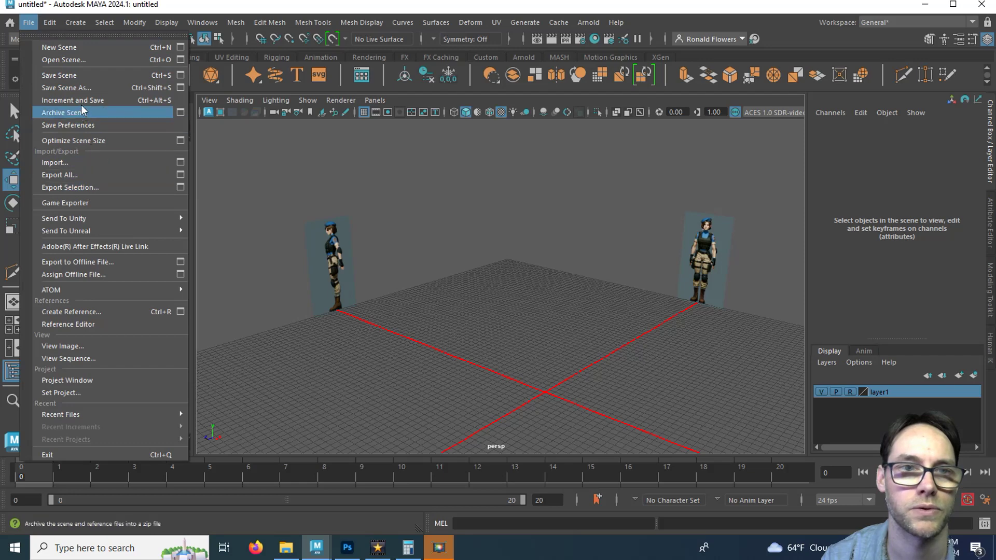
{"action": "left_click", "coordinate": [78, 87]}
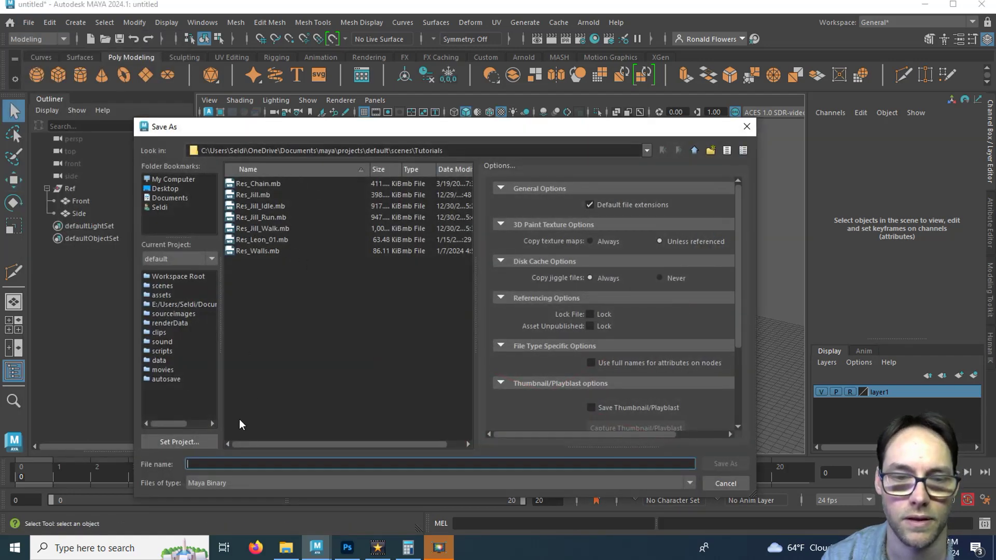
{"action": "type", "text": "R"}
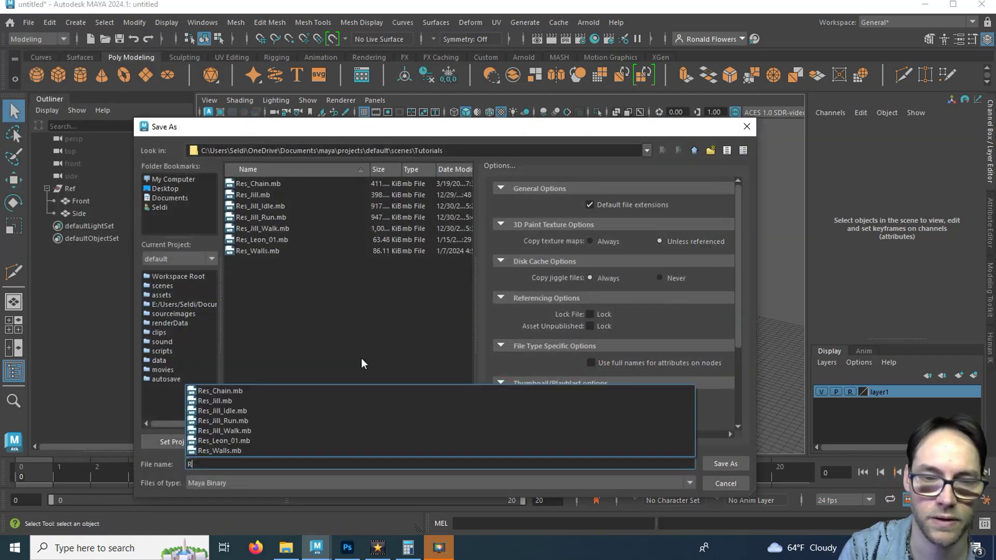
{"action": "type", "text": "es_J"}
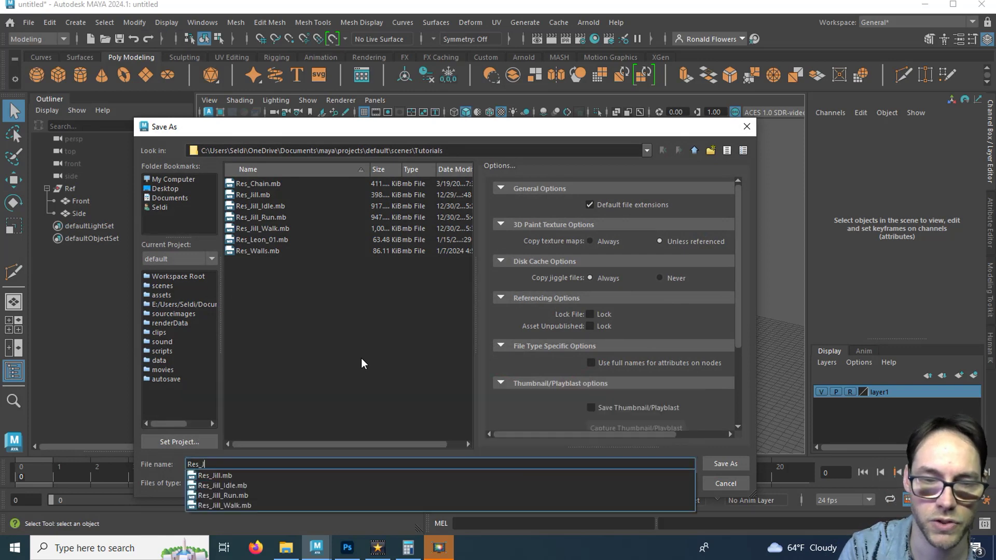
{"action": "type", "text": "ill_01"}
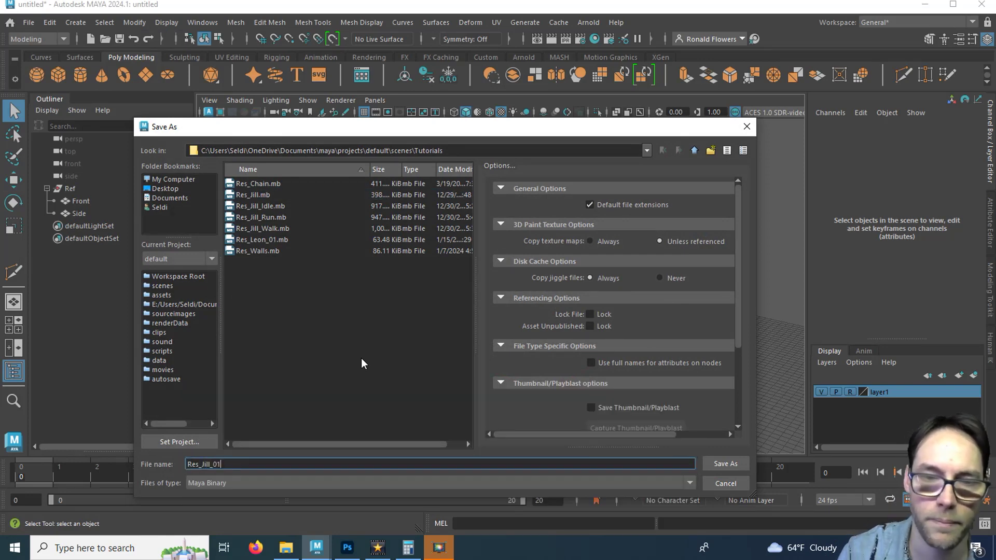
{"action": "left_click", "coordinate": [725, 465]}
{"action": "key", "text": "w"}
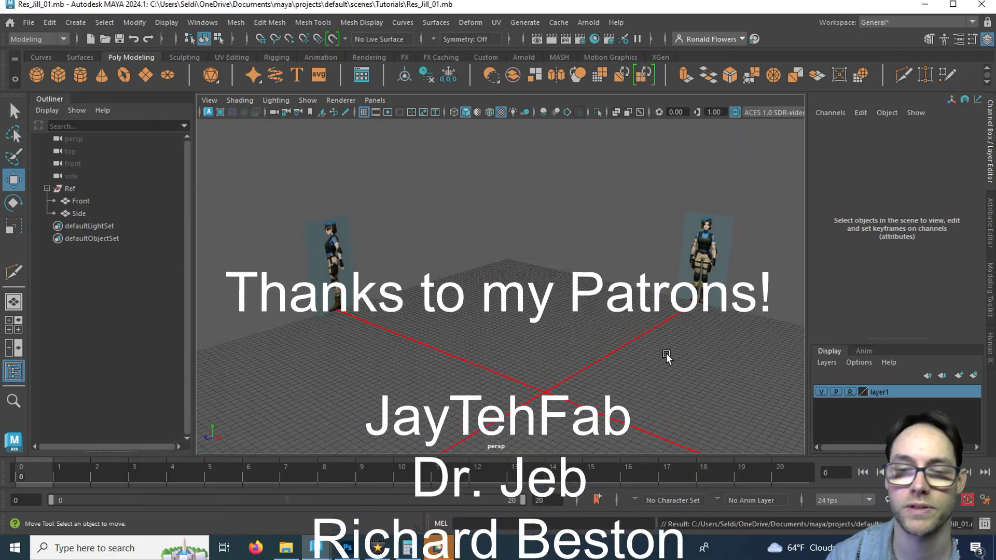